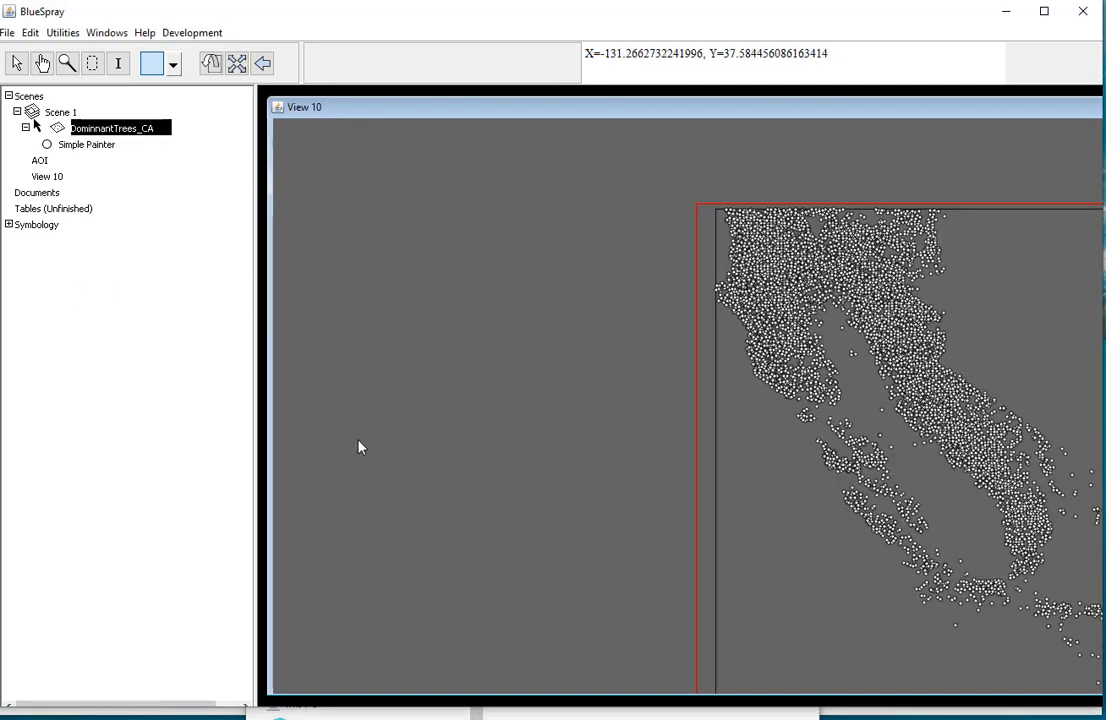
- Add bio_13_PrecipWetMonth_4km.tif and bio_5_MaxTempWarmMonth_Cropped.tif from Lab06's BioClim_NorthAmerica_4km folder to the map view
{"action": "left_click", "coordinate": [463, 713]}
{"action": "left_click", "coordinate": [452, 249]}
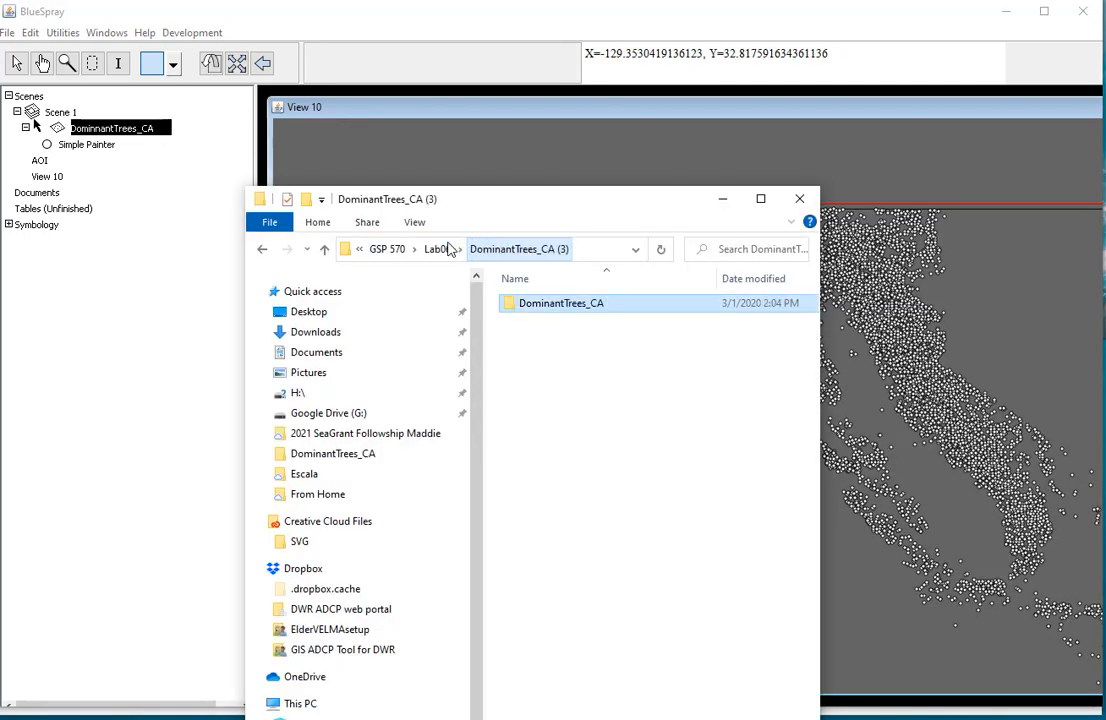
{"action": "left_click", "coordinate": [459, 249]}
{"action": "left_click", "coordinate": [441, 250]}
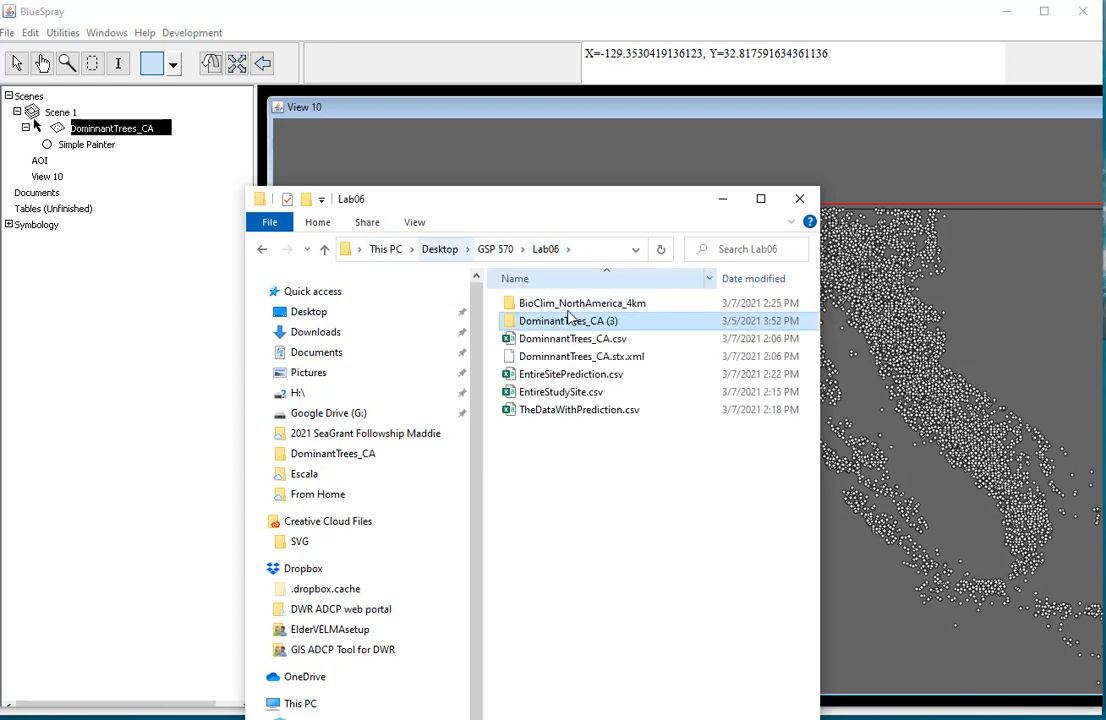
{"action": "double_click", "coordinate": [570, 305]}
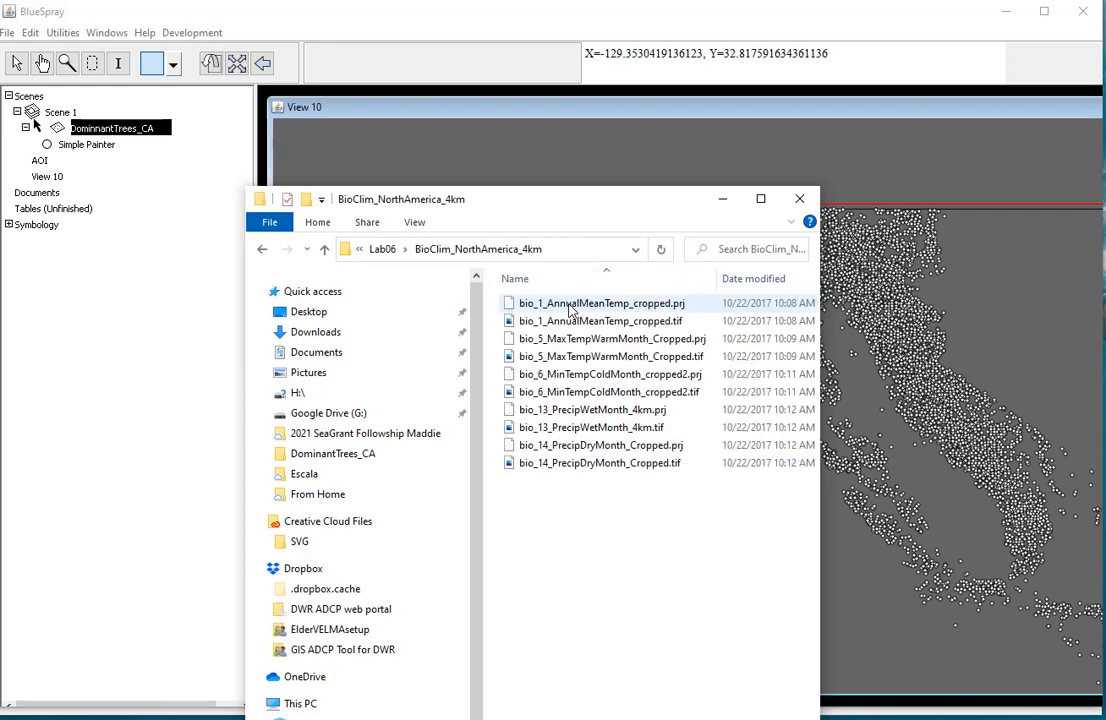
{"action": "left_click", "coordinate": [585, 430]}
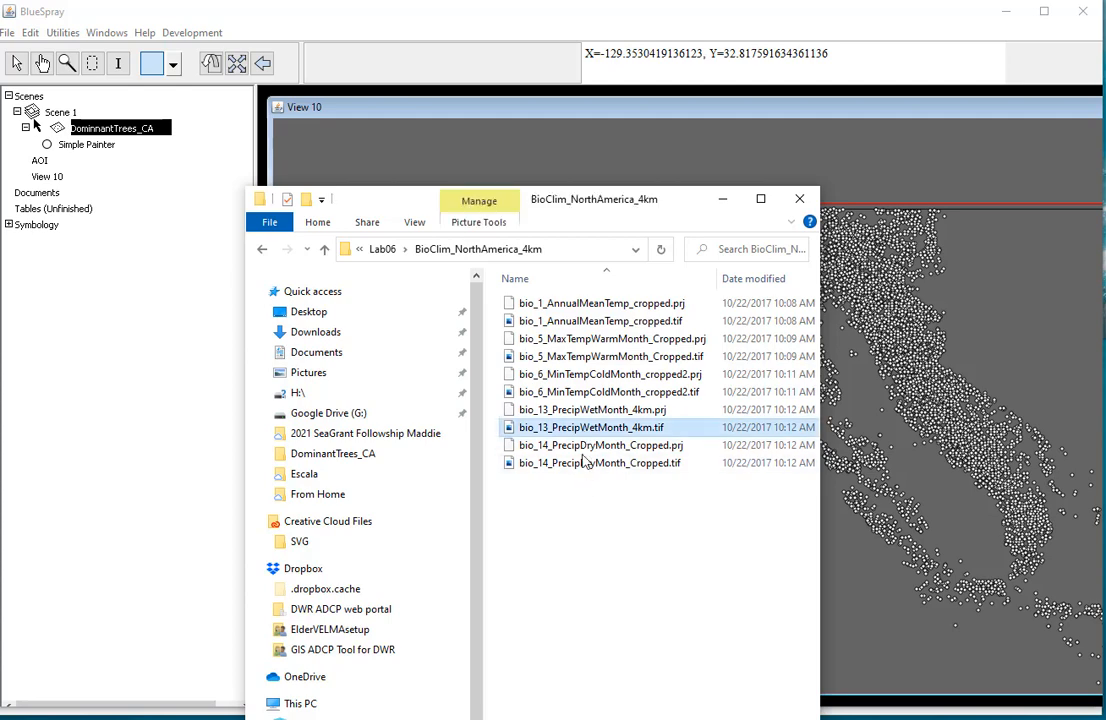
{"action": "left_click_drag", "start_coordinate": [526, 430], "coordinate": [862, 437]}
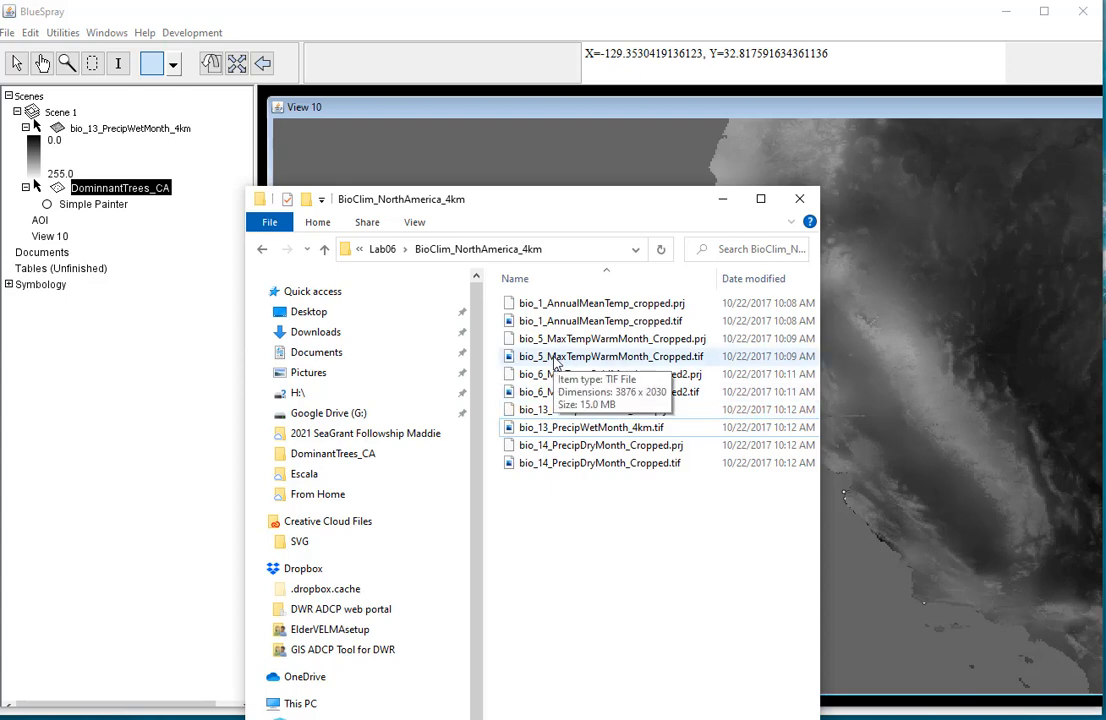
{"action": "left_click_drag", "start_coordinate": [556, 360], "coordinate": [858, 366]}
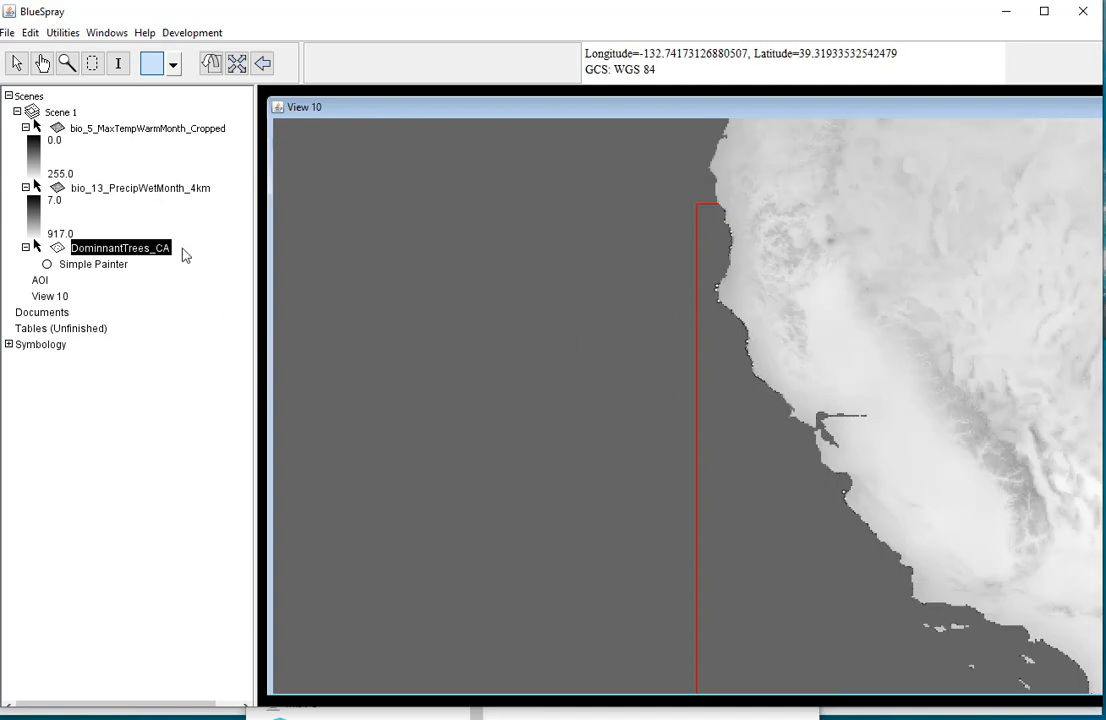
- Move the DominnantTrees_CA layer above both rasters and open its attribute table, widened to show more columns
{"action": "left_click_drag", "start_coordinate": [118, 250], "coordinate": [118, 130]}
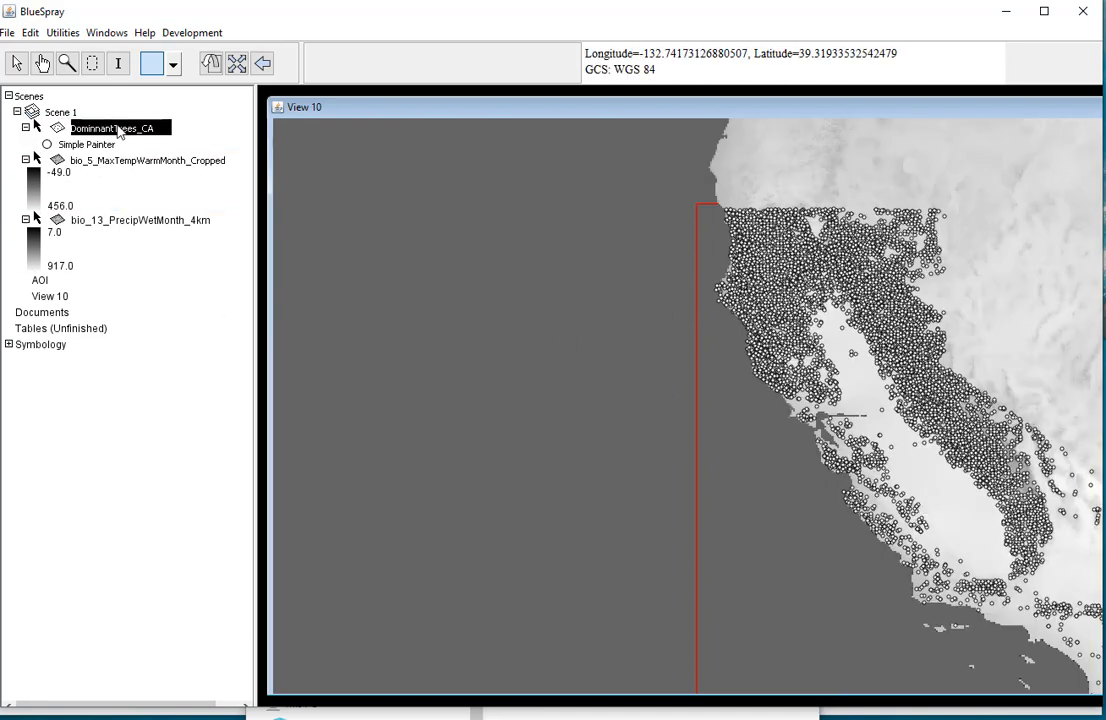
{"action": "right_click", "coordinate": [123, 133]}
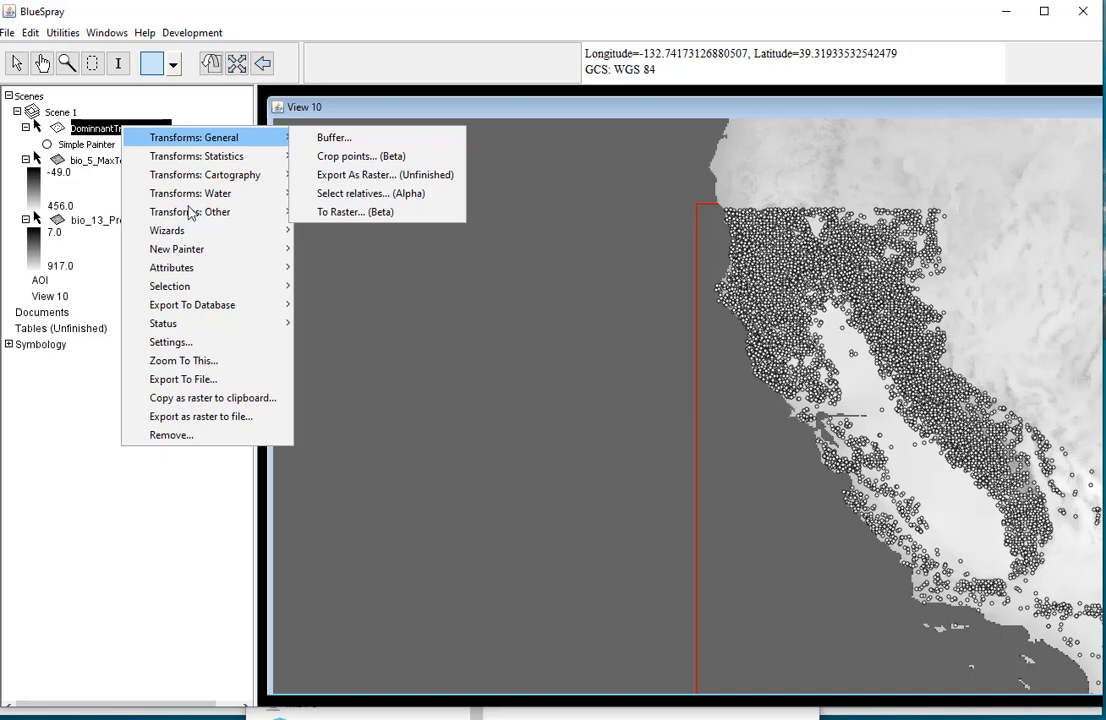
{"action": "mouse_move", "coordinate": [197, 252]}
{"action": "left_click", "coordinate": [344, 270]}
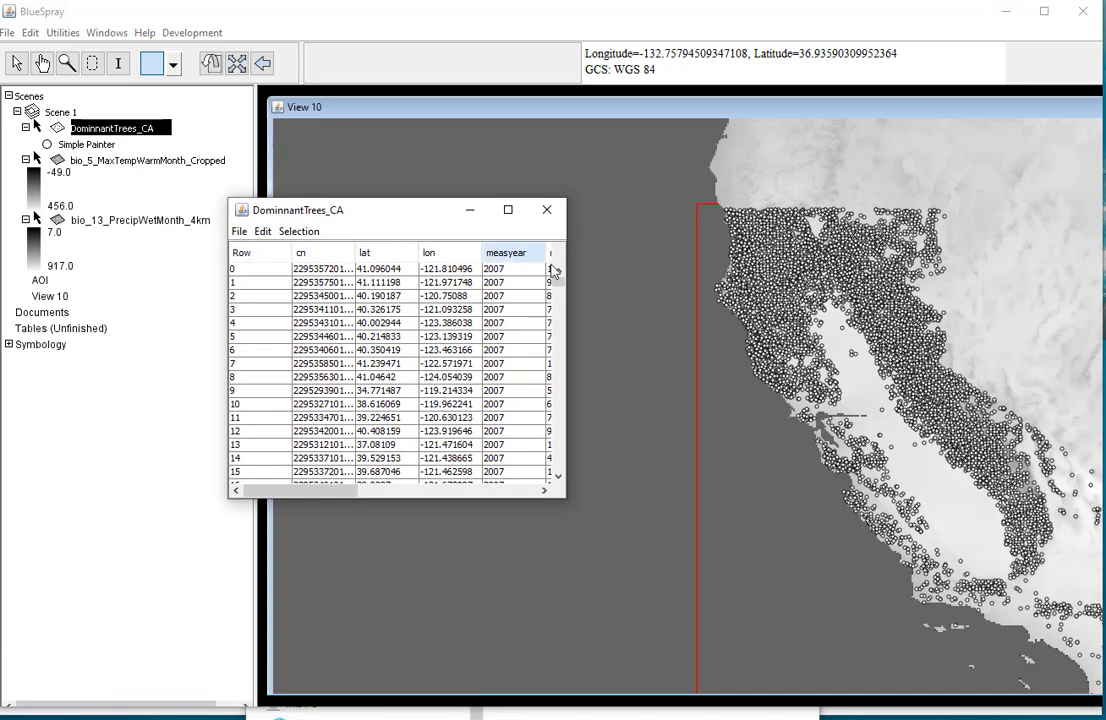
{"action": "left_click_drag", "start_coordinate": [565, 268], "coordinate": [868, 270]}
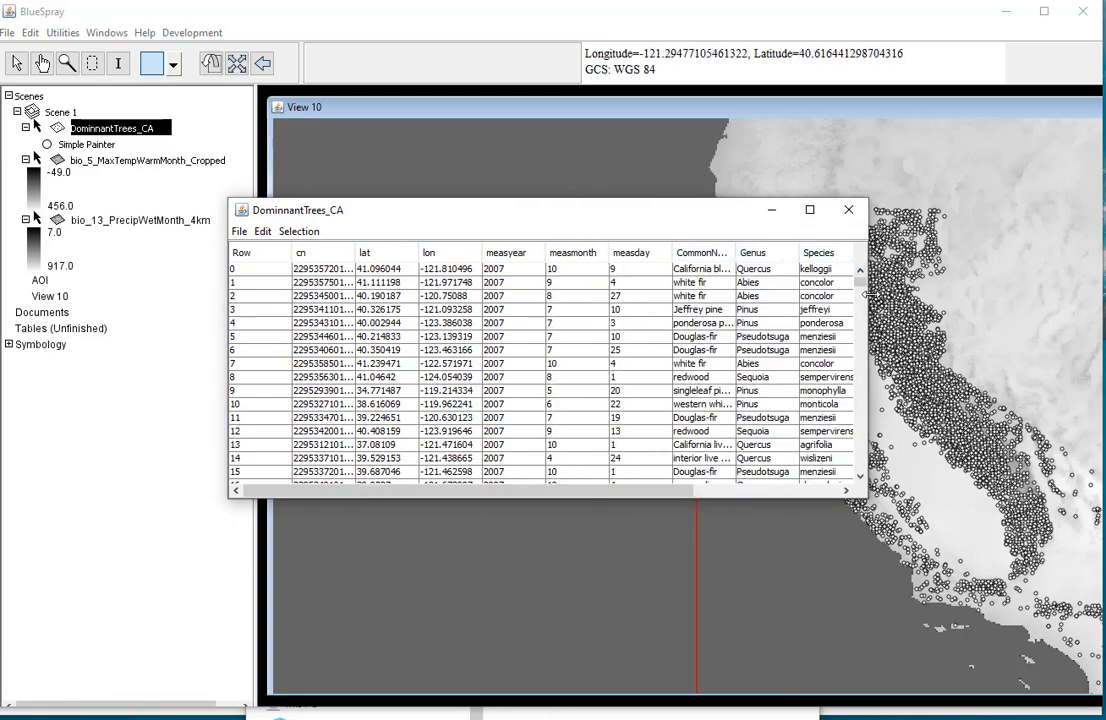
- Set up a MaxTemp column after NumTrees that contains 64-bit floating point values (doubles)
{"action": "left_click", "coordinate": [802, 491]}
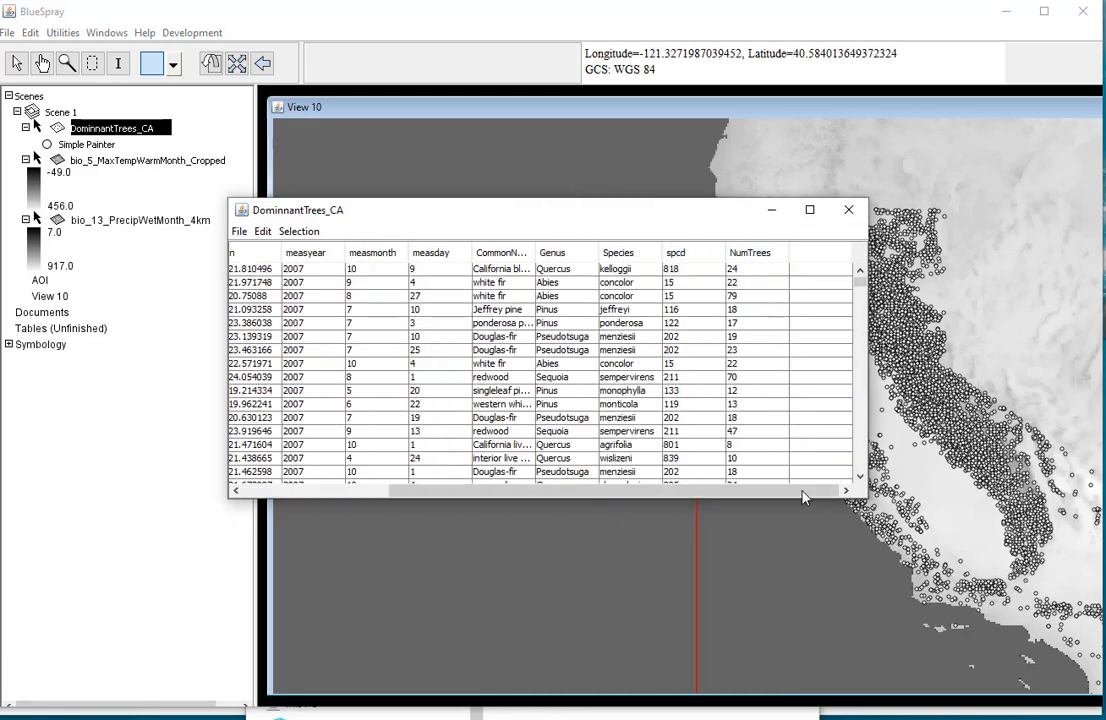
{"action": "right_click", "coordinate": [804, 255]}
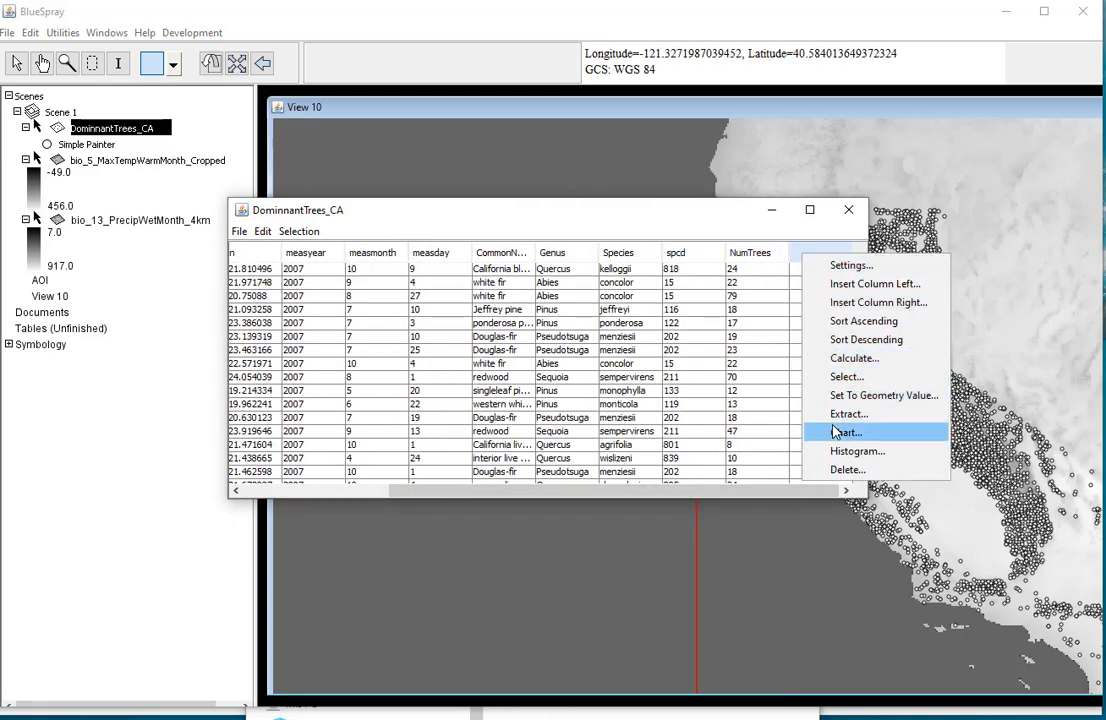
{"action": "left_click", "coordinate": [854, 265]}
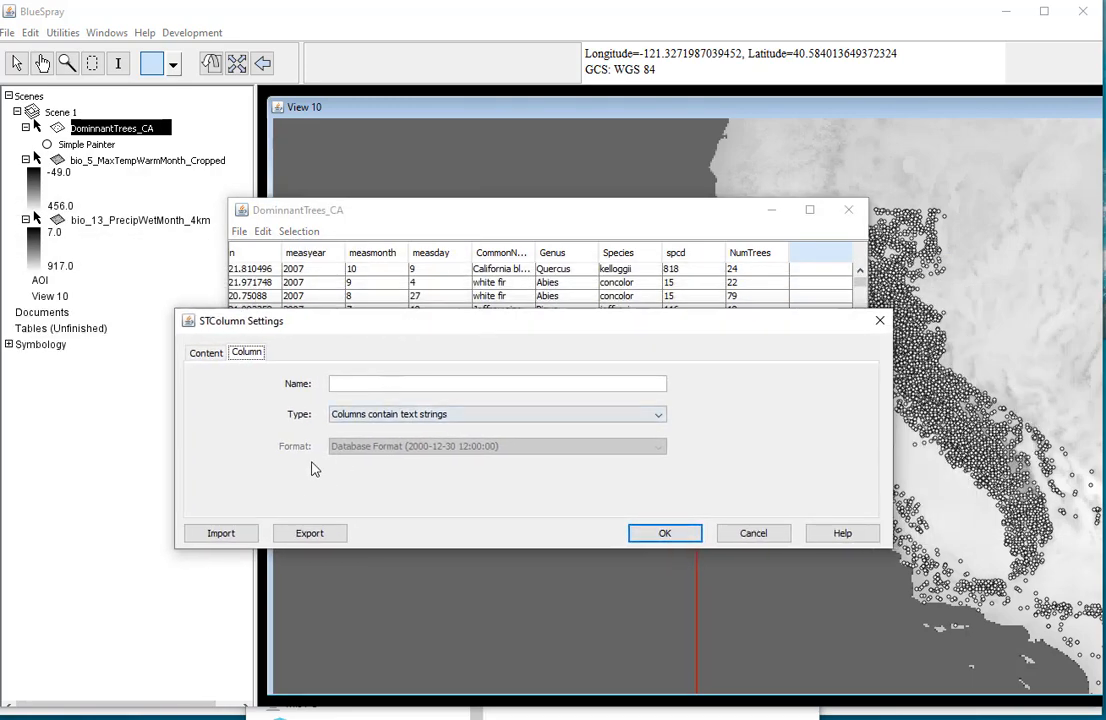
{"action": "left_click", "coordinate": [378, 384]}
{"action": "type", "text": "MaxTemp"}
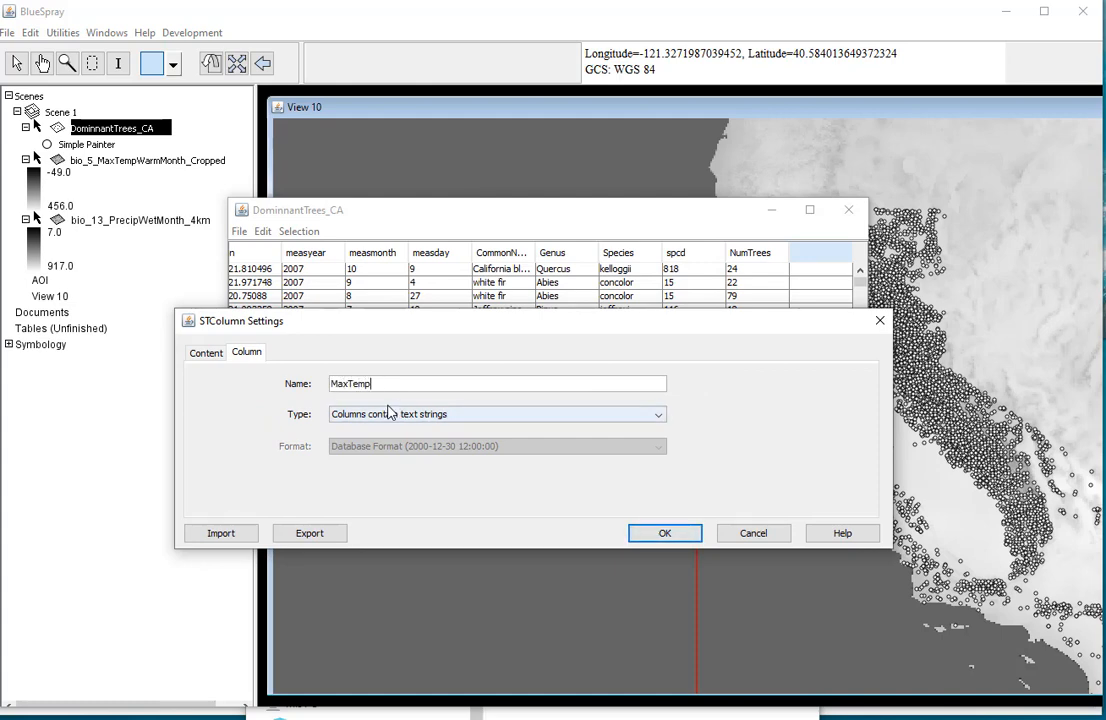
{"action": "left_click", "coordinate": [390, 413]}
{"action": "left_click", "coordinate": [470, 461]}
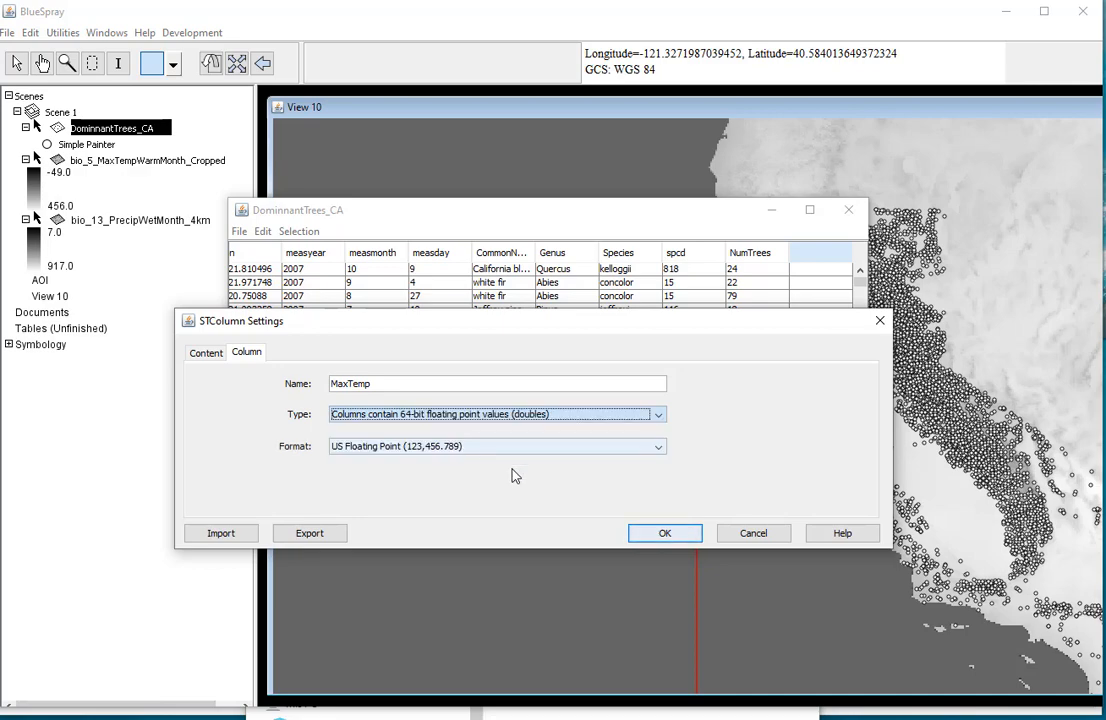
{"action": "left_click", "coordinate": [664, 533]}
- Extract the mean pixel values of the bio_5_MaxTempWarmMonth_Cropped raster into the MaxTemp column
{"action": "right_click", "coordinate": [836, 254]}
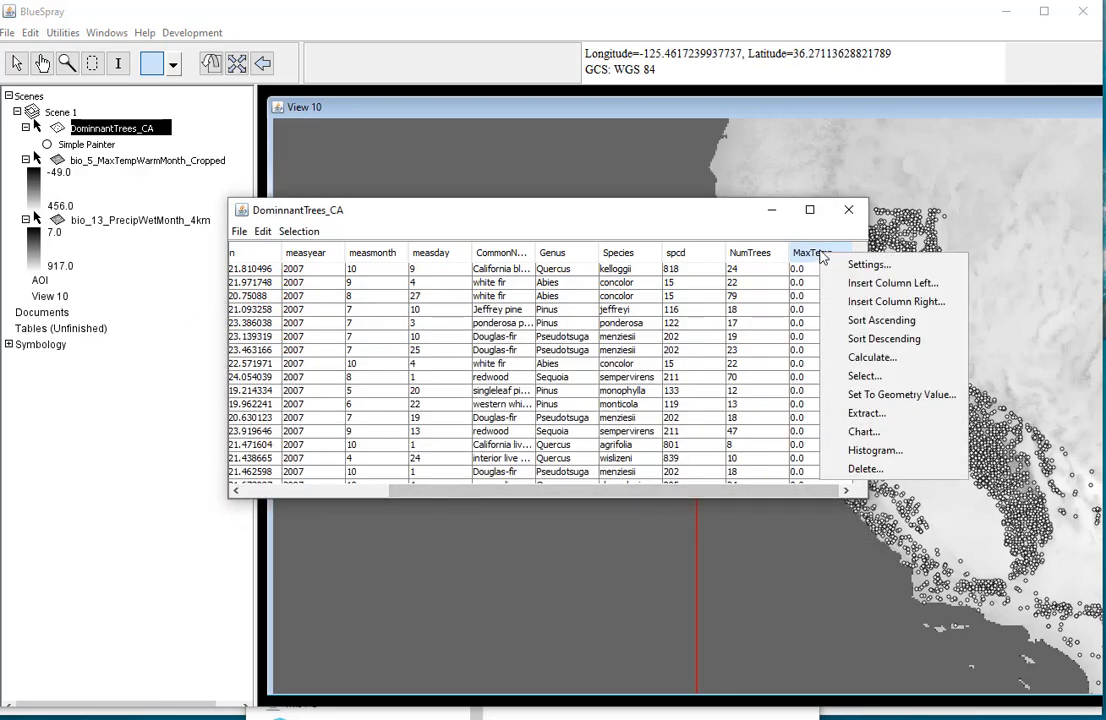
{"action": "left_click", "coordinate": [866, 414]}
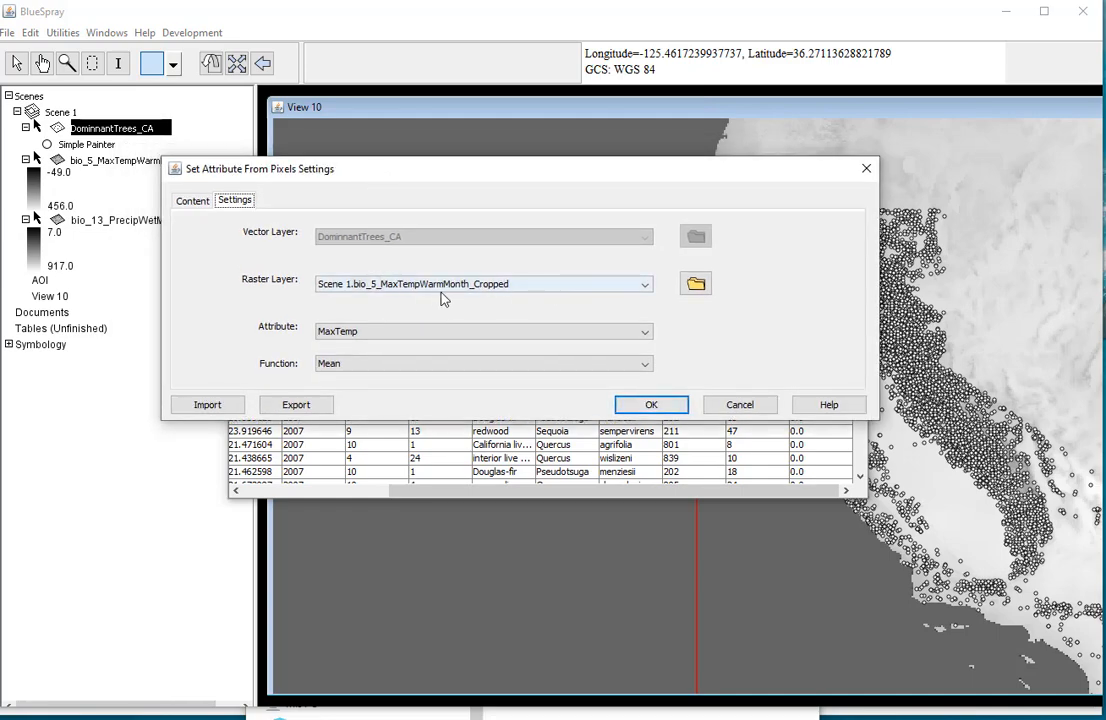
{"action": "left_click", "coordinate": [668, 408]}
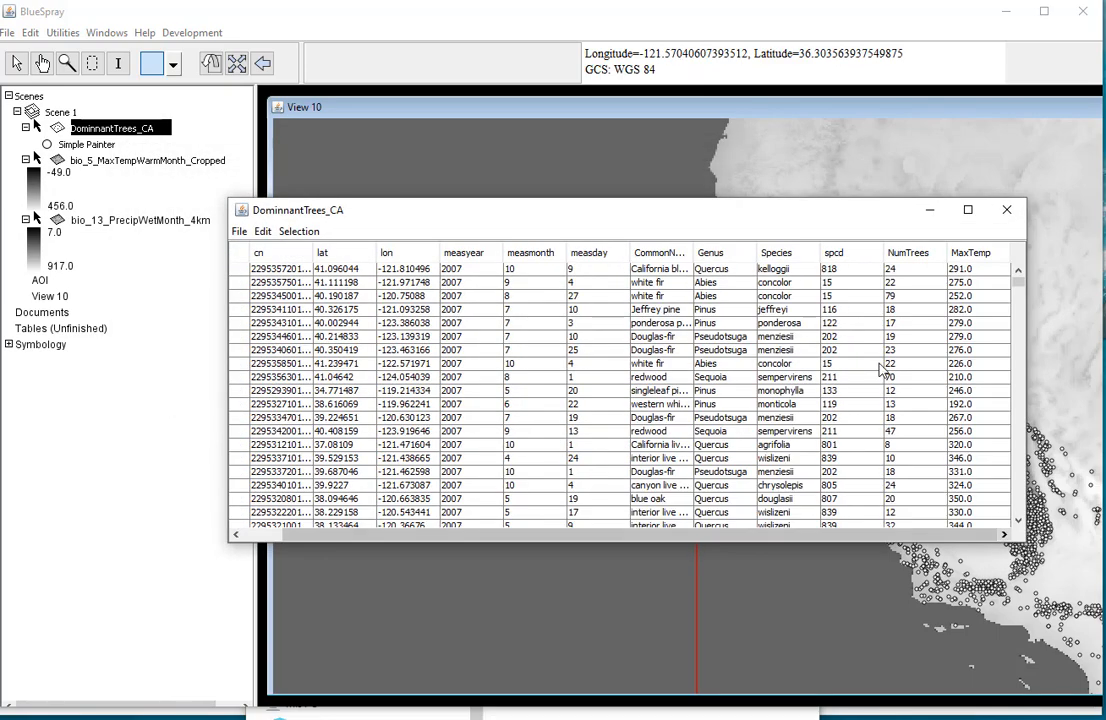
- Add a PrecipWet column after MaxTemp that contains 64-bit floating point values (doubles)
{"action": "right_click", "coordinate": [996, 253]}
{"action": "left_click", "coordinate": [996, 282]}
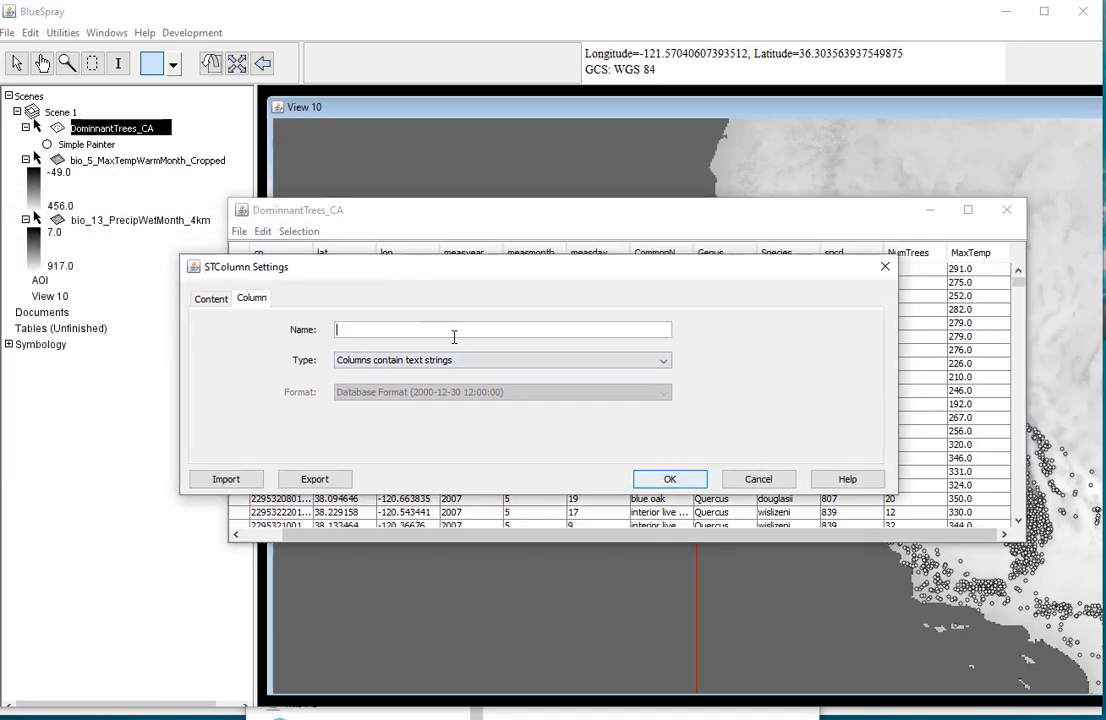
{"action": "type", "text": "PrecipWet"}
{"action": "left_click", "coordinate": [460, 360]}
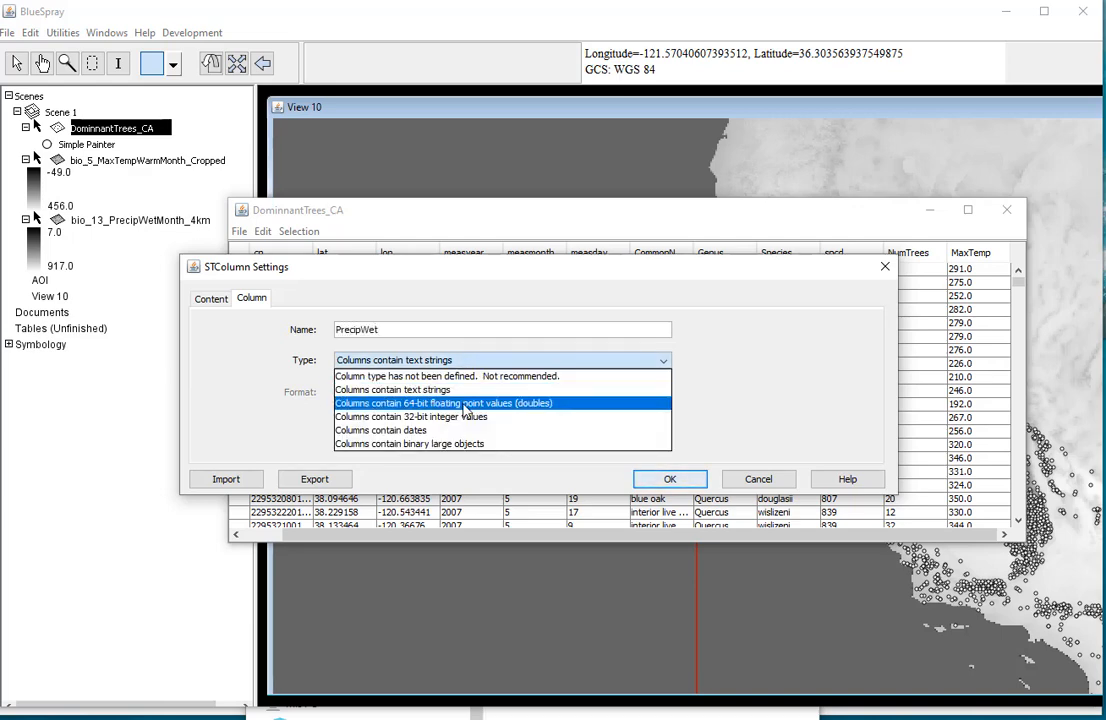
{"action": "left_click", "coordinate": [464, 399]}
{"action": "left_click", "coordinate": [672, 480]}
- Extract the mean pixel values of the bio_13_PrecipWetMonth_4km raster into the PrecipWet column
{"action": "left_click", "coordinate": [987, 538]}
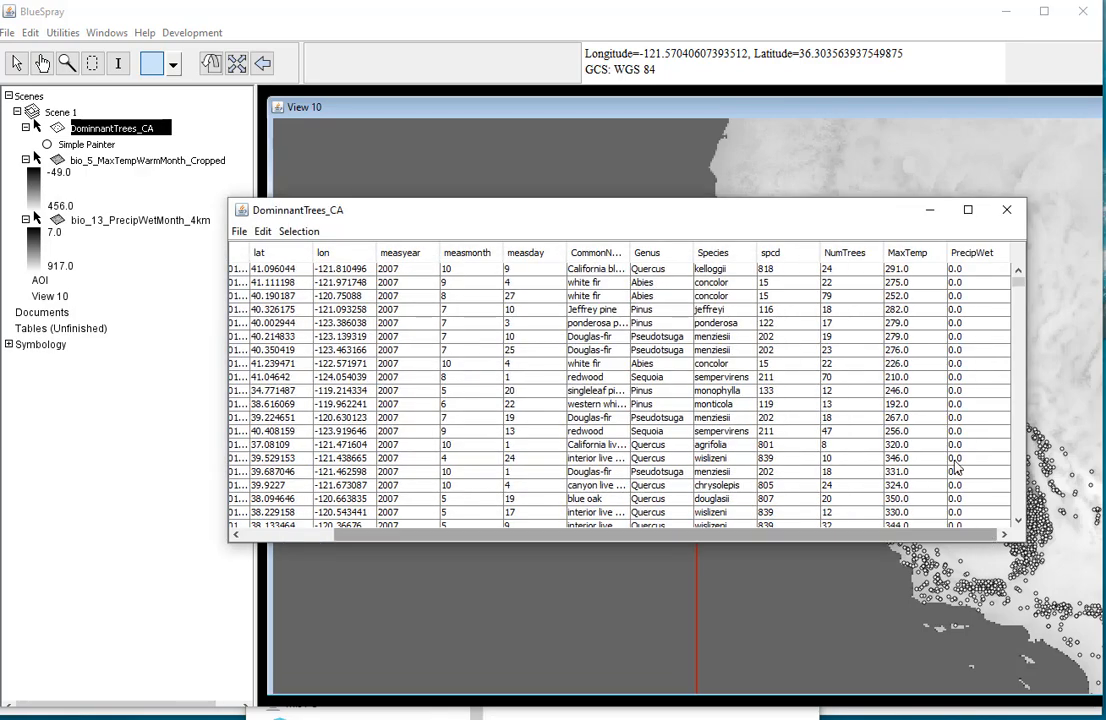
{"action": "right_click", "coordinate": [971, 256]}
{"action": "left_click", "coordinate": [1002, 403]}
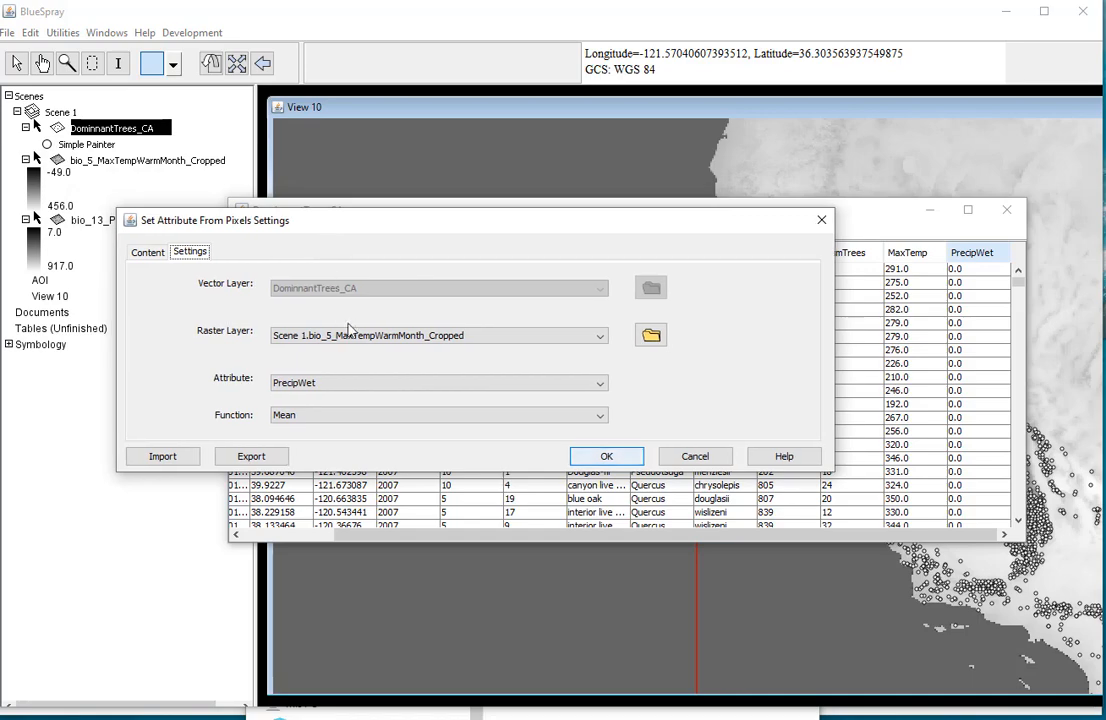
{"action": "left_click", "coordinate": [365, 335]}
{"action": "left_click", "coordinate": [358, 366]}
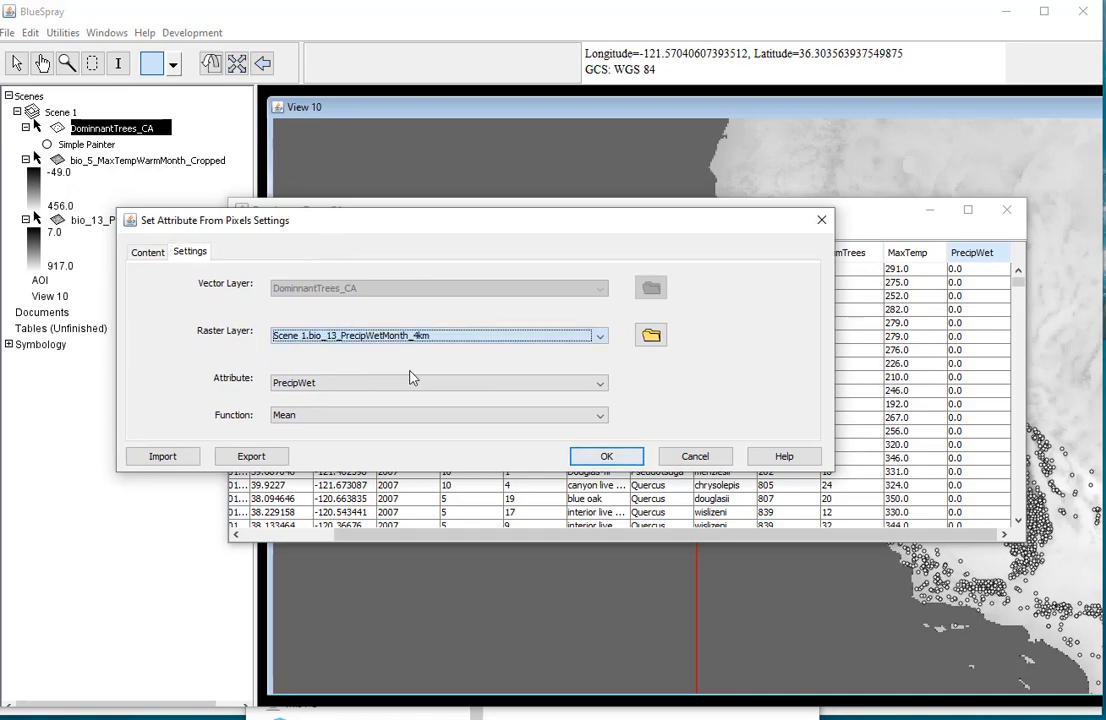
{"action": "left_click", "coordinate": [604, 456]}
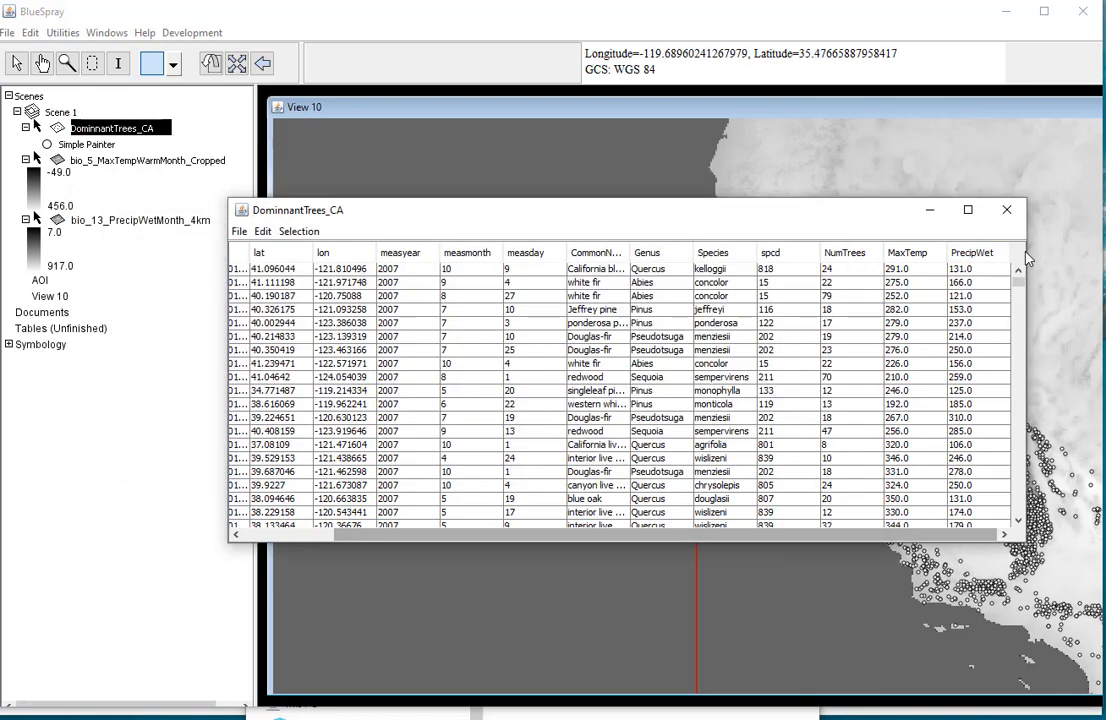
- Close the attribute table and export the DominnantTrees_CA layer to Lab06 as DominnantTrees_CA_with_Covariates1.shp
{"action": "left_click", "coordinate": [1006, 210]}
{"action": "right_click", "coordinate": [91, 128]}
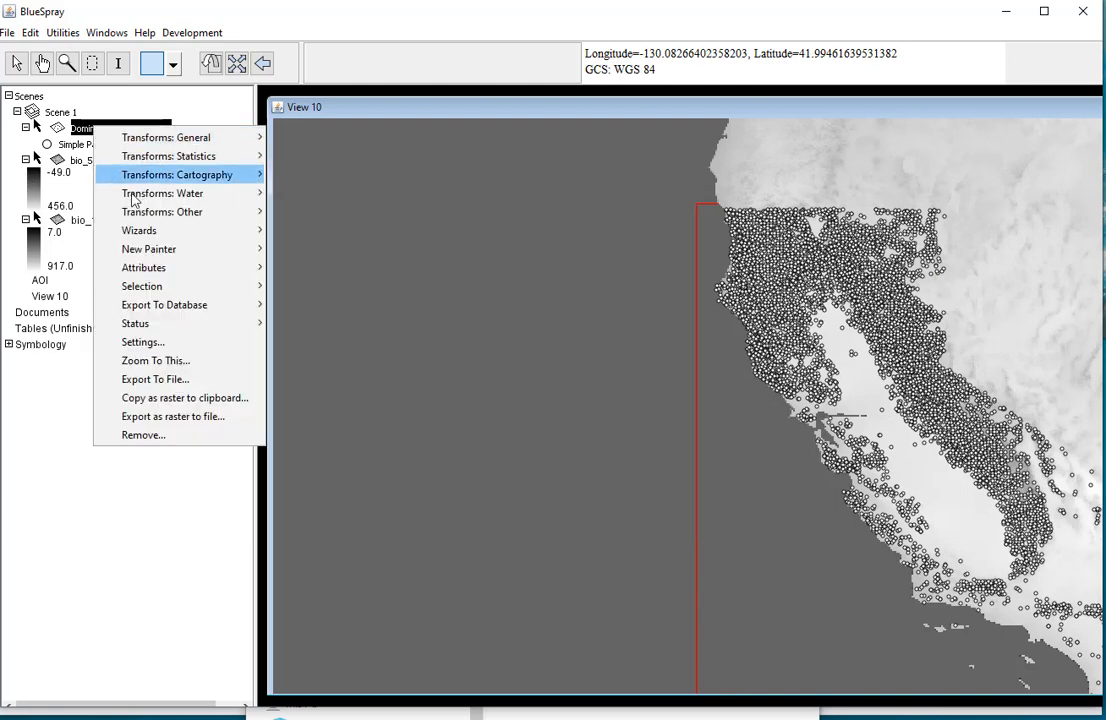
{"action": "left_click", "coordinate": [150, 379]}
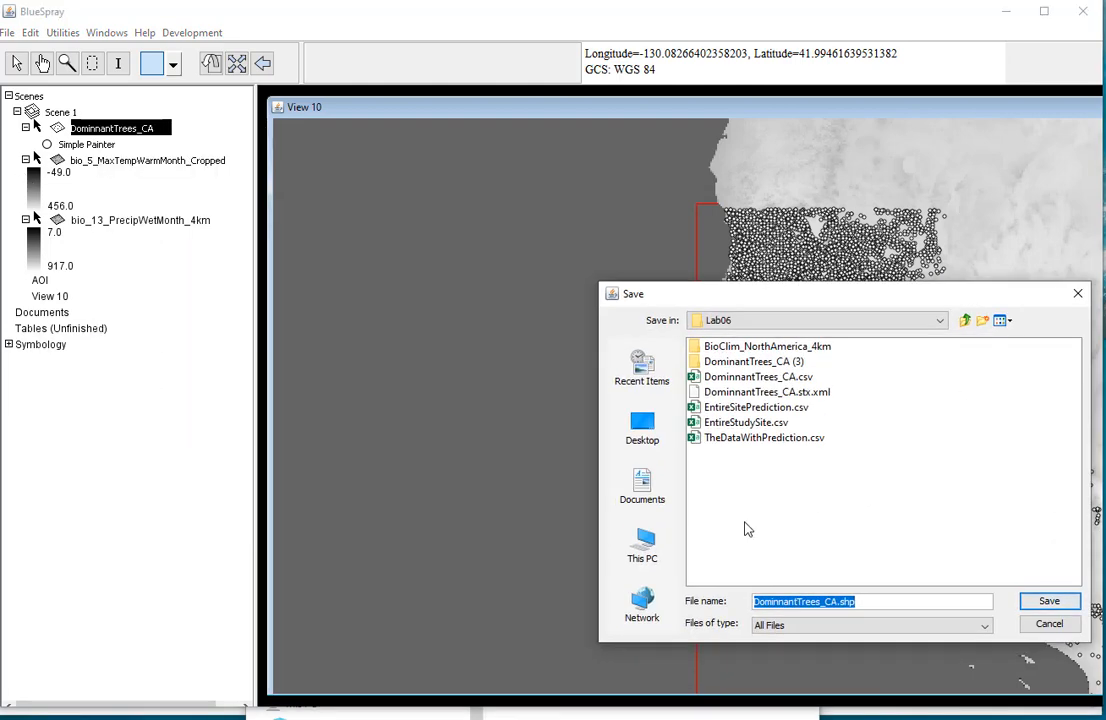
{"action": "left_click", "coordinate": [838, 601]}
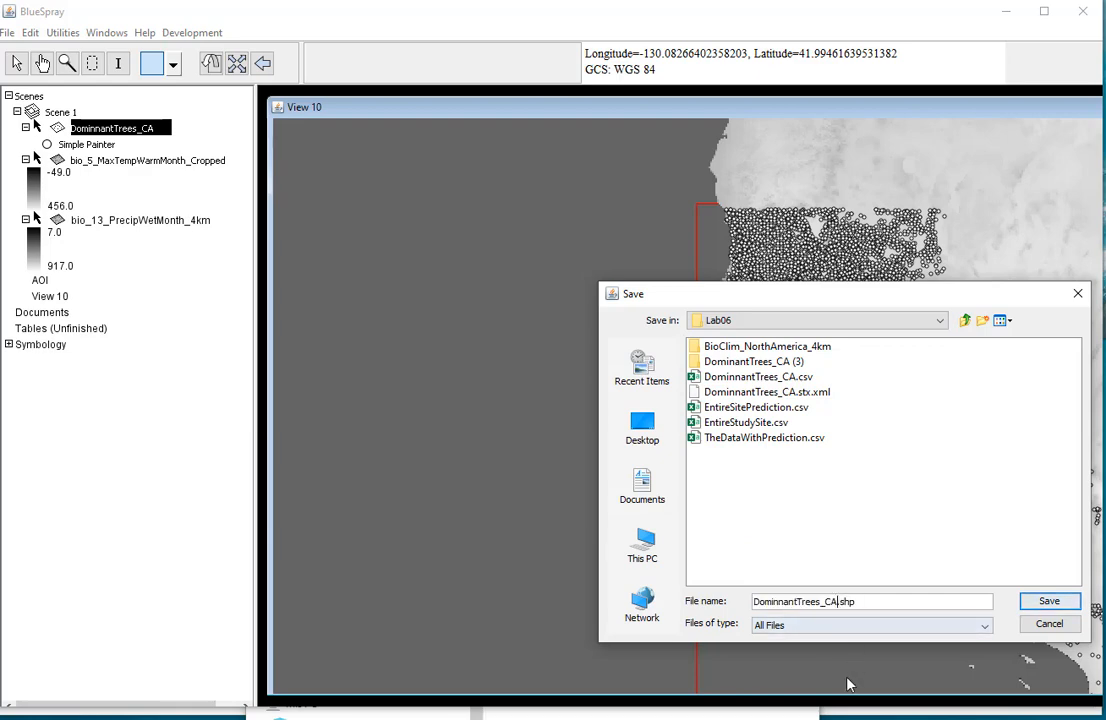
{"action": "type", "text": "_"}
{"action": "type", "text": "w"}
{"action": "type", "text": "ith"}
{"action": "type", "text": "_Covariates1"}
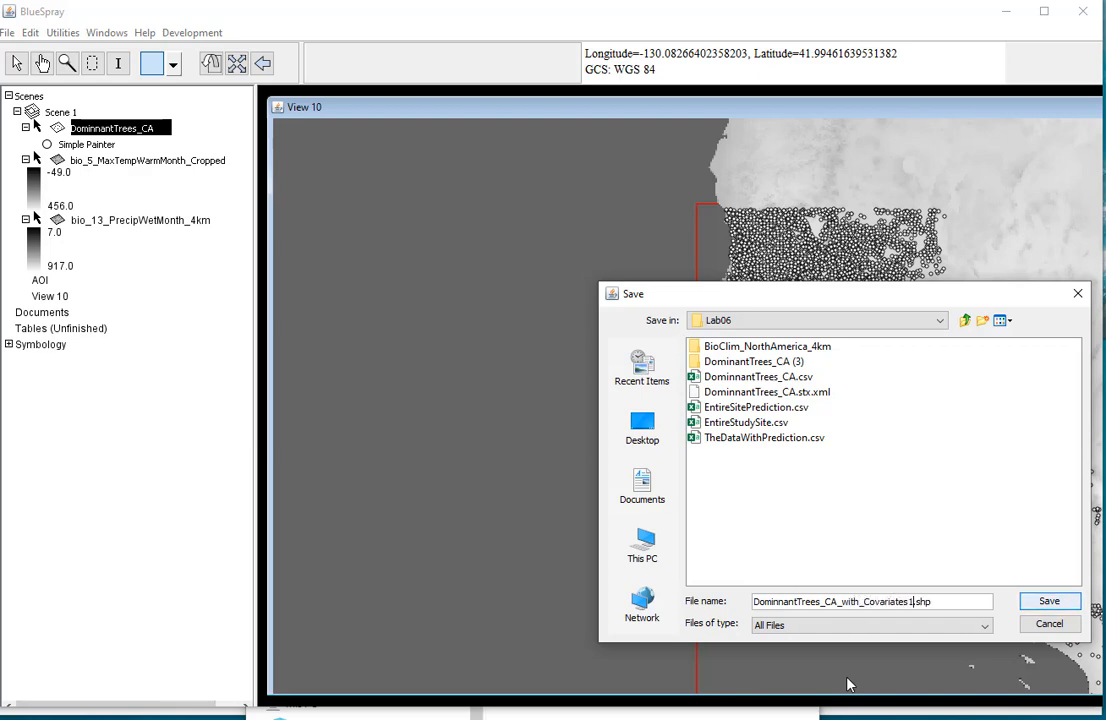
{"action": "key", "text": "Return"}
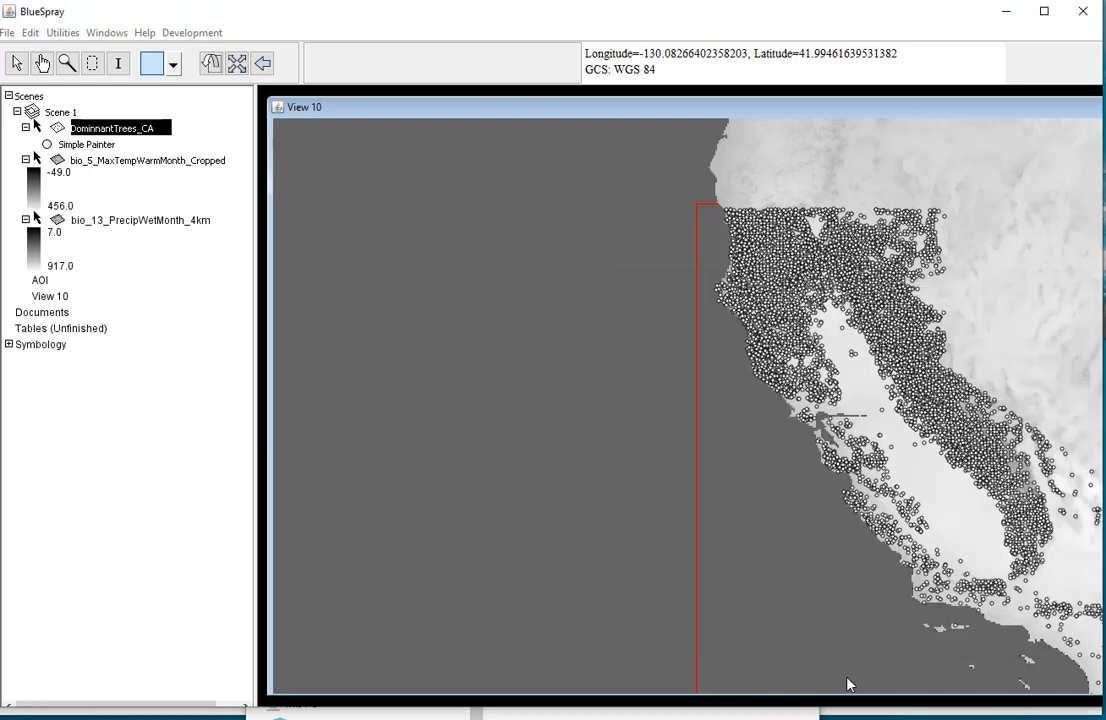
- Export the DominnantTrees_CA layer to Lab06 as DominnantTrees_CA_with_Covariates1.csv
{"action": "right_click", "coordinate": [160, 128]}
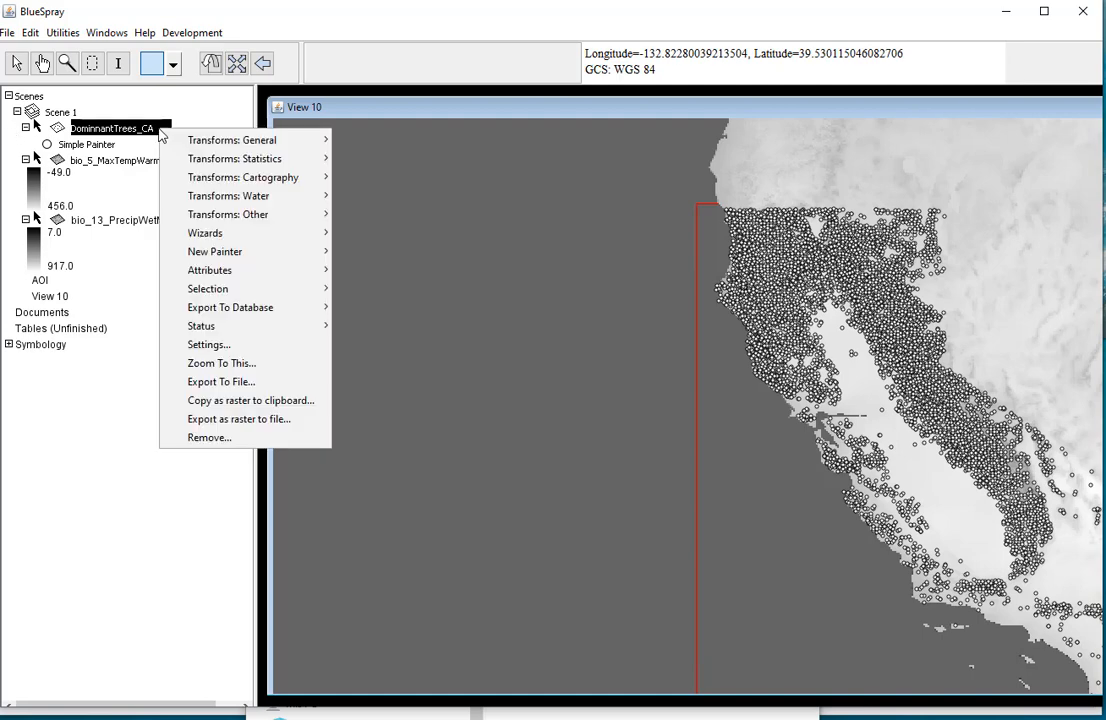
{"action": "left_click", "coordinate": [212, 382]}
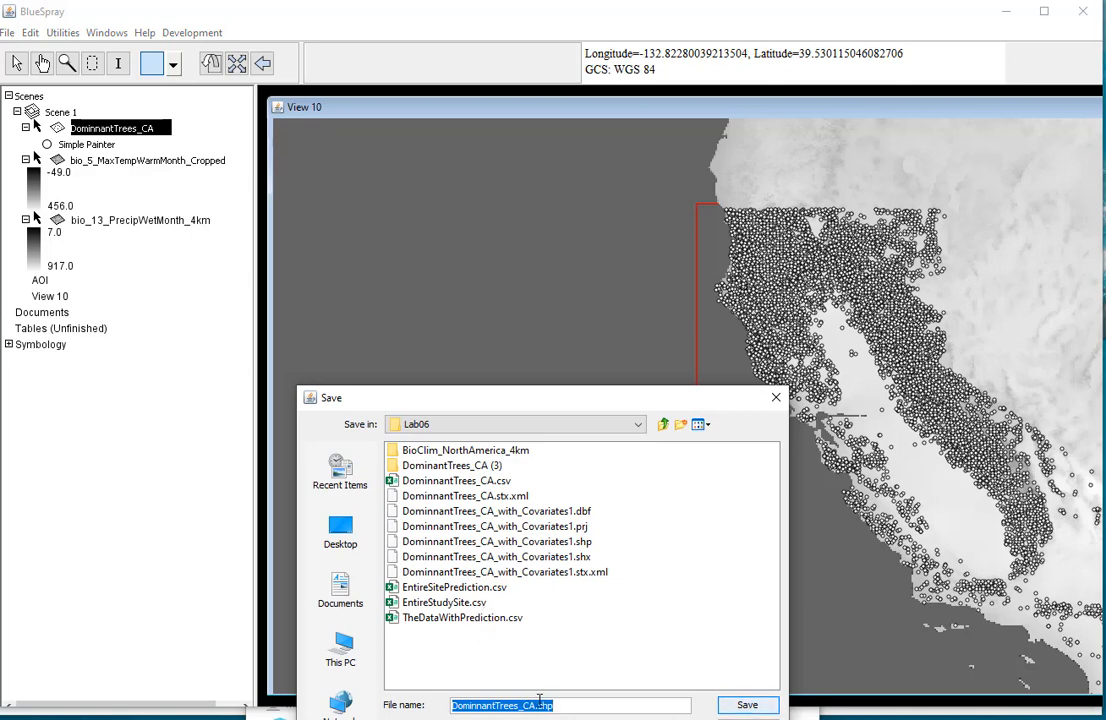
{"action": "left_click", "coordinate": [490, 557]}
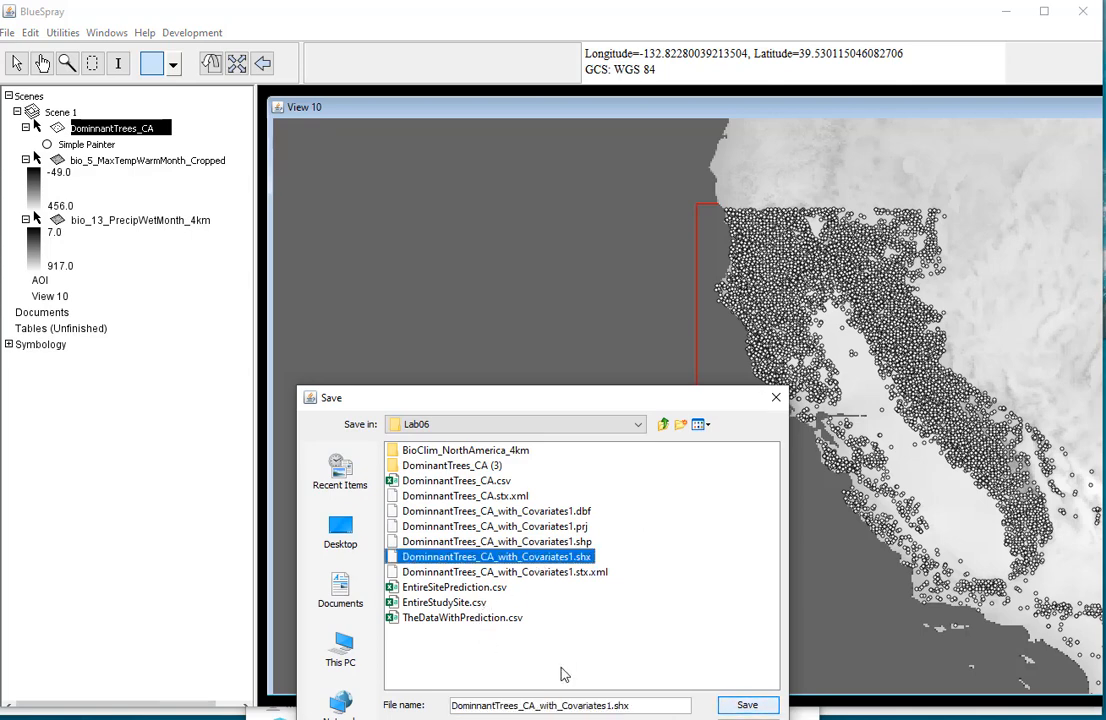
{"action": "left_click_drag", "start_coordinate": [613, 705], "coordinate": [648, 706]}
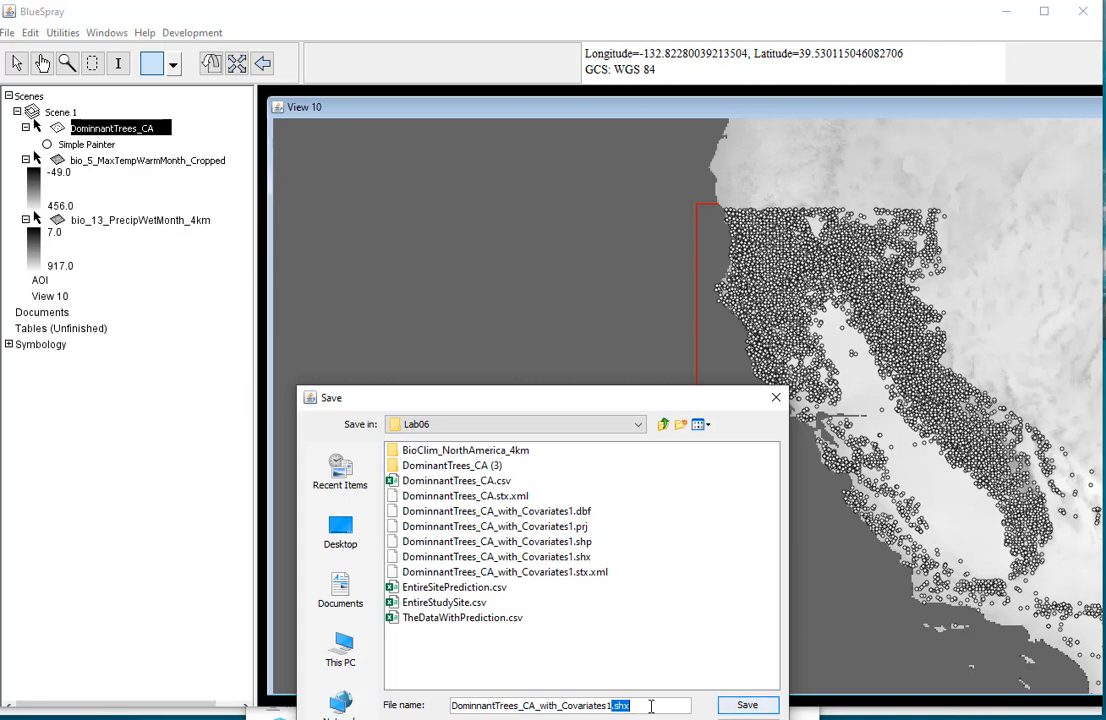
{"action": "type", "text": ".csv"}
{"action": "key", "text": "Return"}
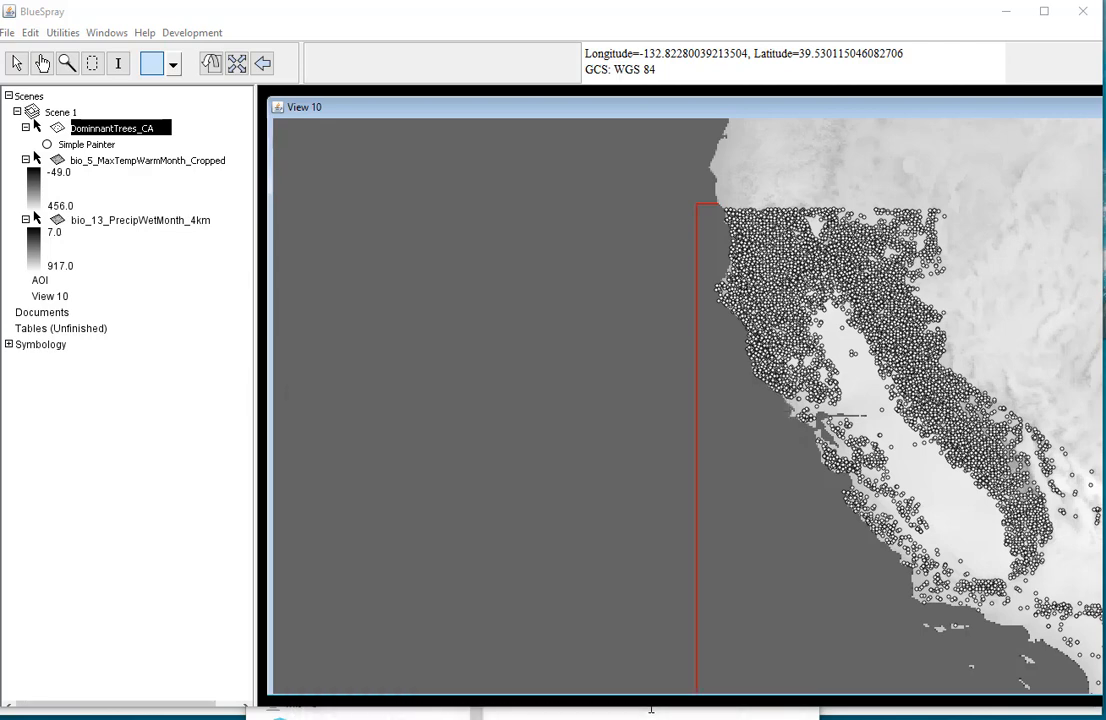
{"action": "left_click", "coordinate": [78, 128]}
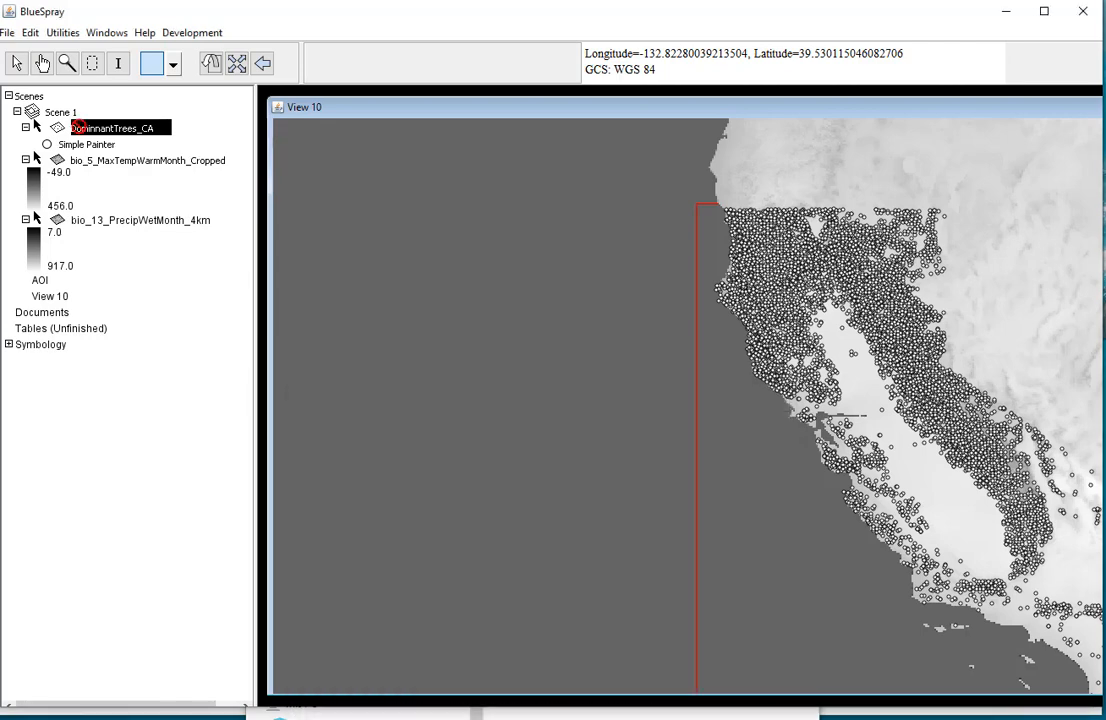
- Switch to File Explorer and go up from BioClim_NorthAmerica_4km to the Lab06 folder
{"action": "left_click", "coordinate": [570, 713]}
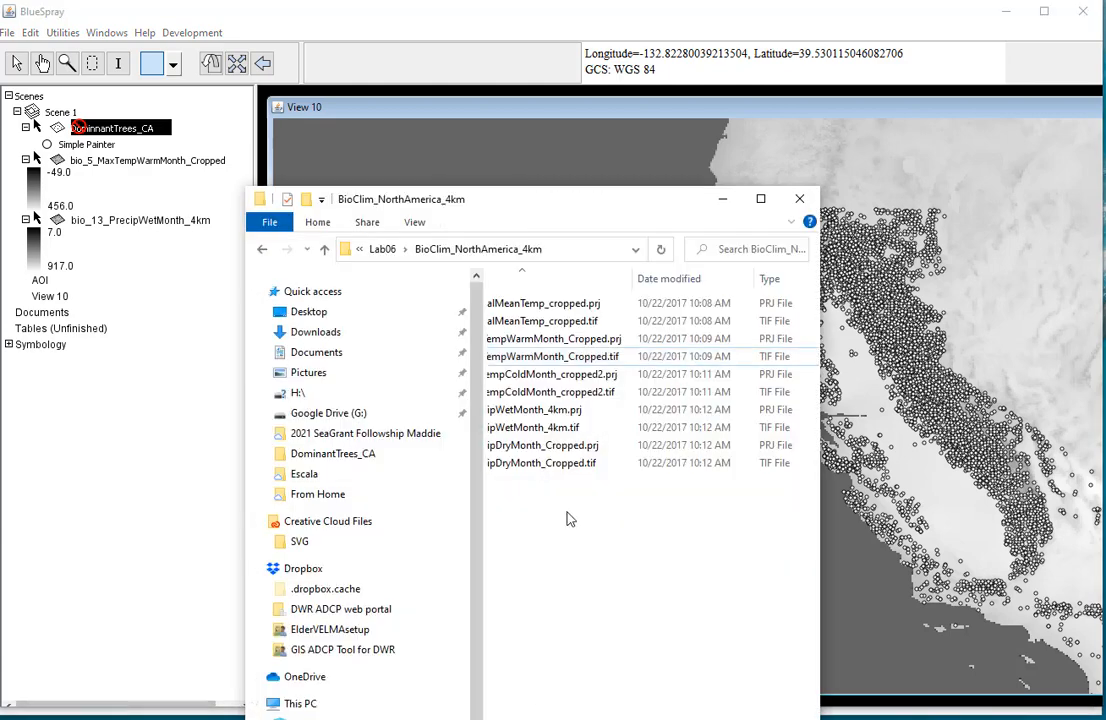
{"action": "left_click_drag", "start_coordinate": [588, 718], "coordinate": [536, 718]}
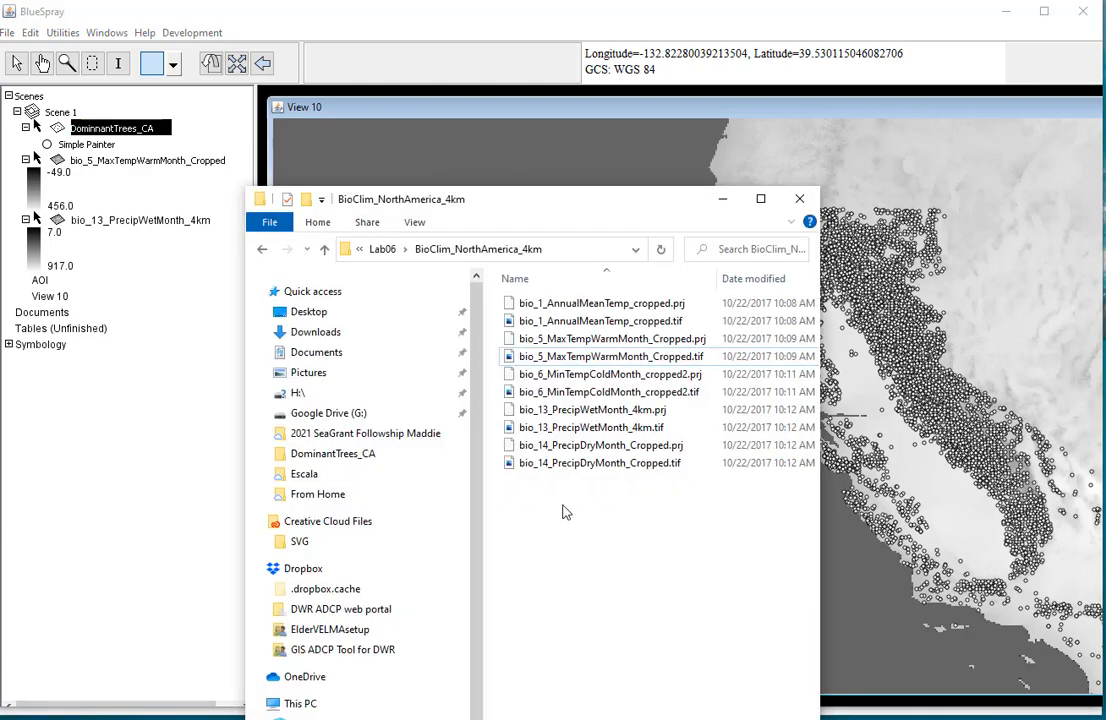
{"action": "left_click", "coordinate": [382, 249]}
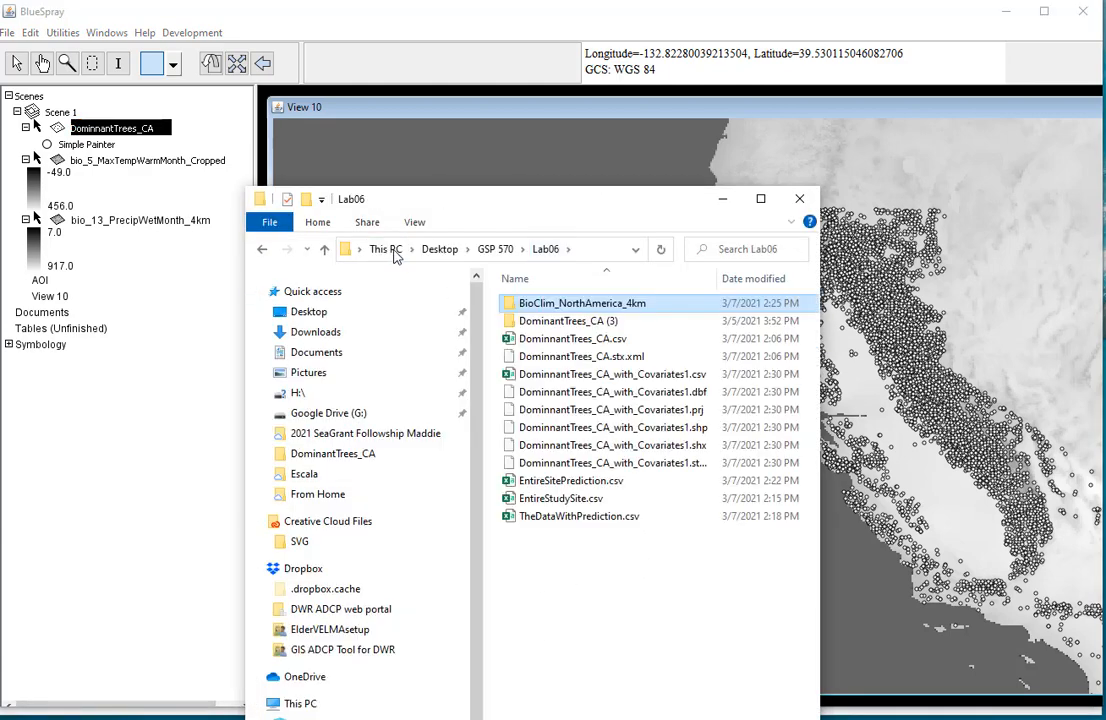
{"action": "double_click", "coordinate": [548, 325]}
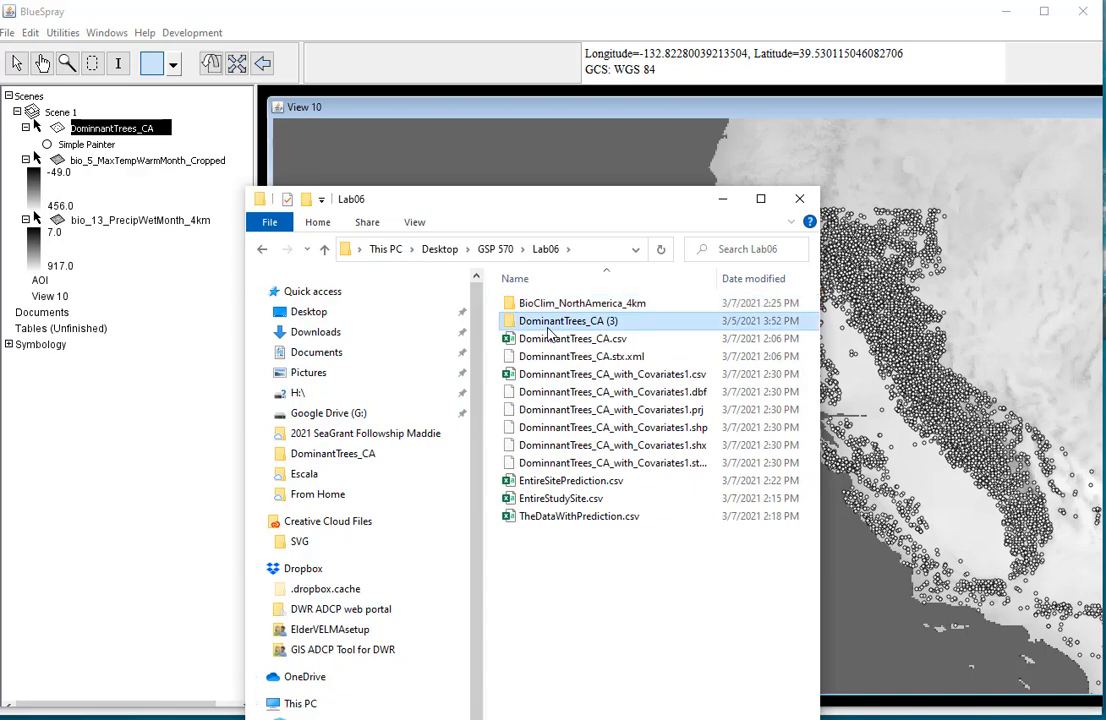
{"action": "double_click", "coordinate": [553, 305]}
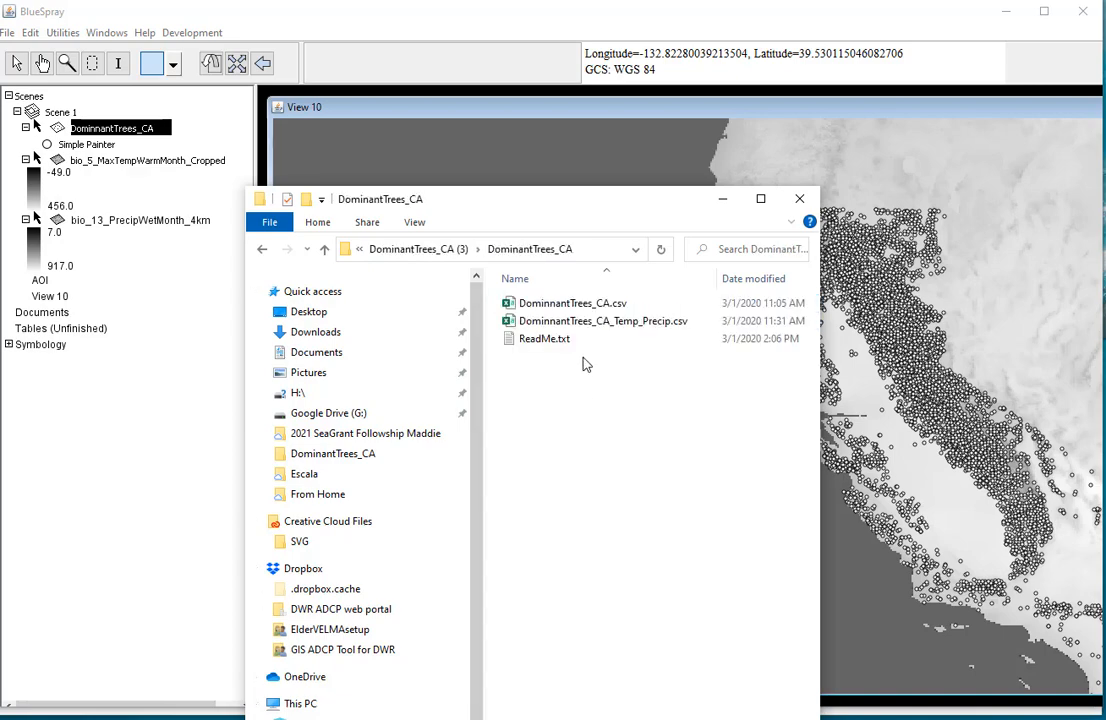
{"action": "left_click", "coordinate": [450, 249]}
{"action": "left_click", "coordinate": [438, 249]}
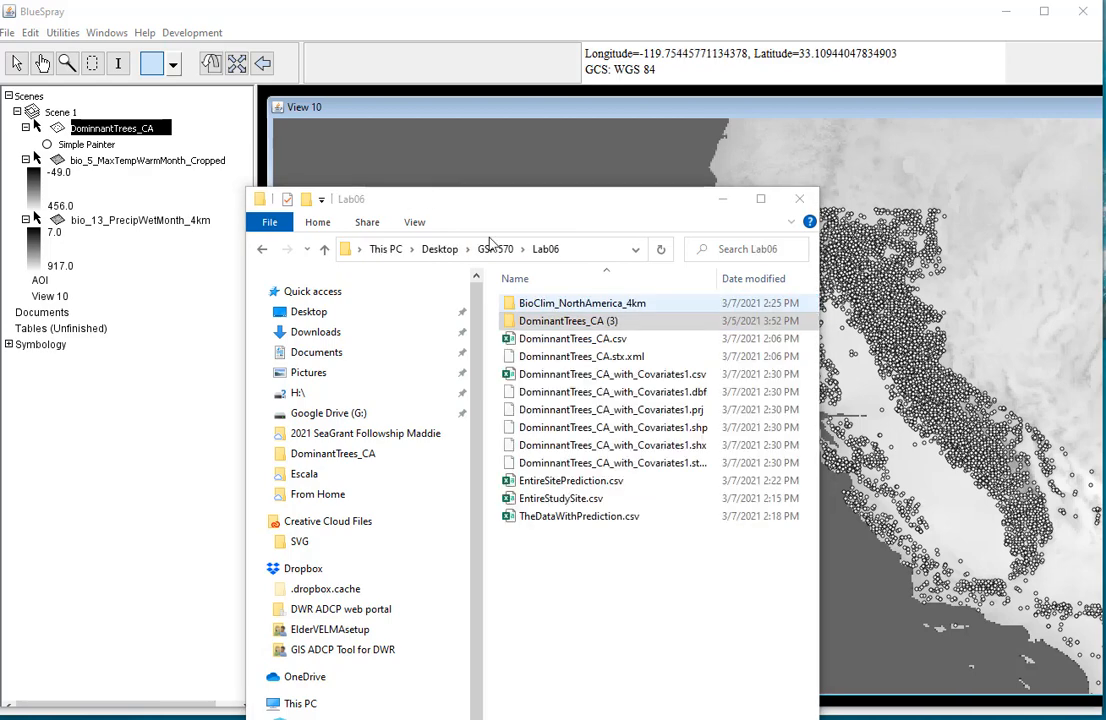
- Copy the full path of DominnantTrees_CA_with_Covariates1.csv in the Lab06 folder
{"action": "left_click", "coordinate": [568, 376]}
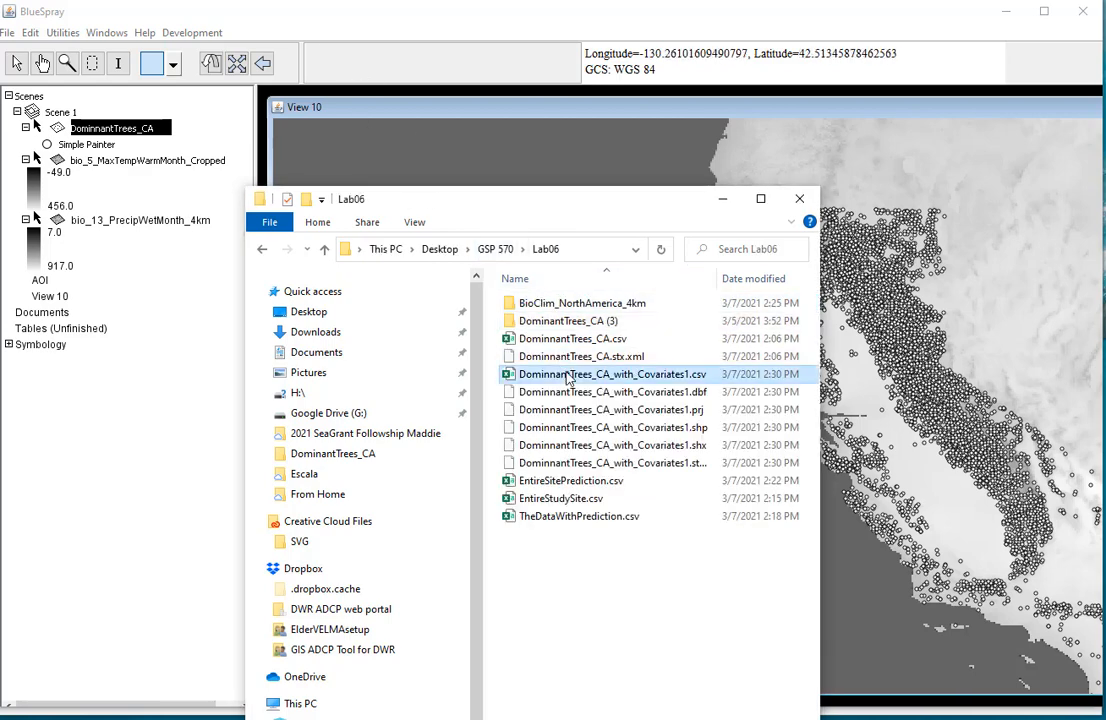
{"action": "right_click", "coordinate": [568, 376]}
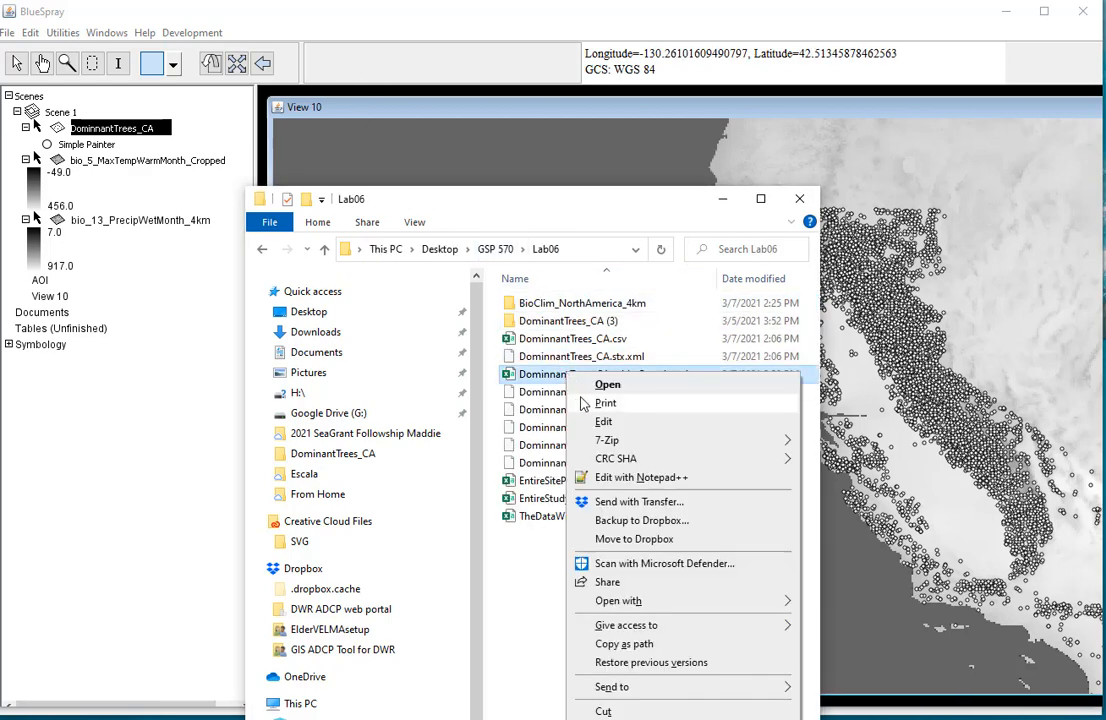
{"action": "left_click", "coordinate": [641, 650]}
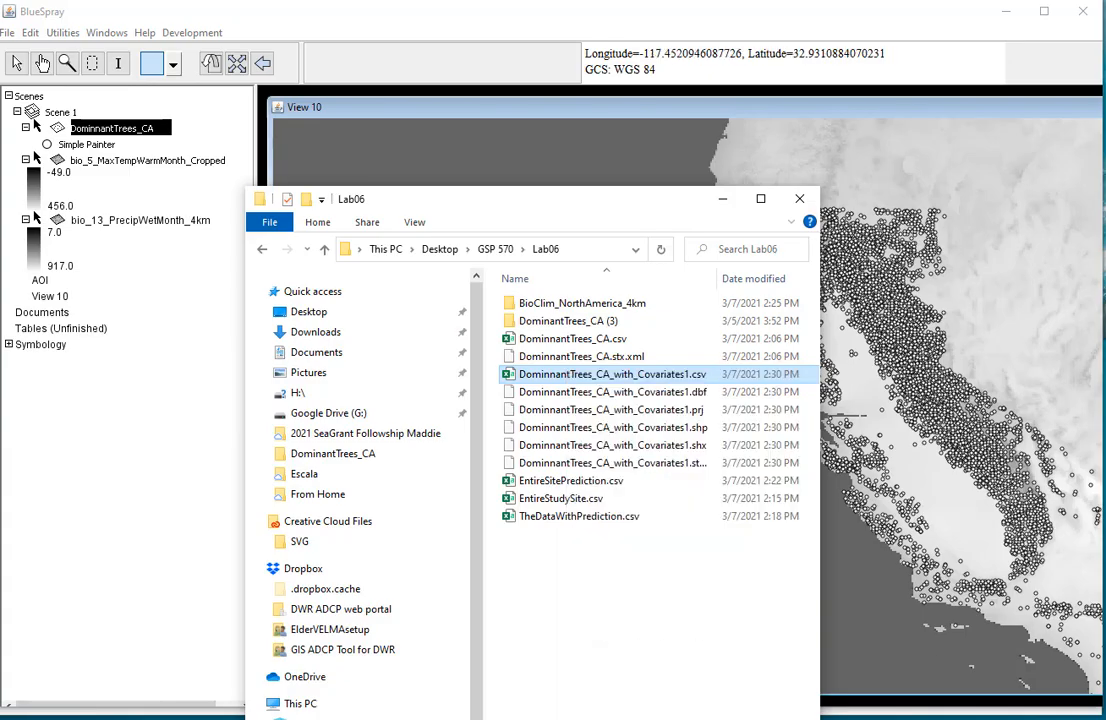
- Switch to RStudio and replace the read.csv path for TheData with the copied DominnantTrees_CA_with_Covariates1.csv path
{"action": "key", "text": "alt+Tab"}
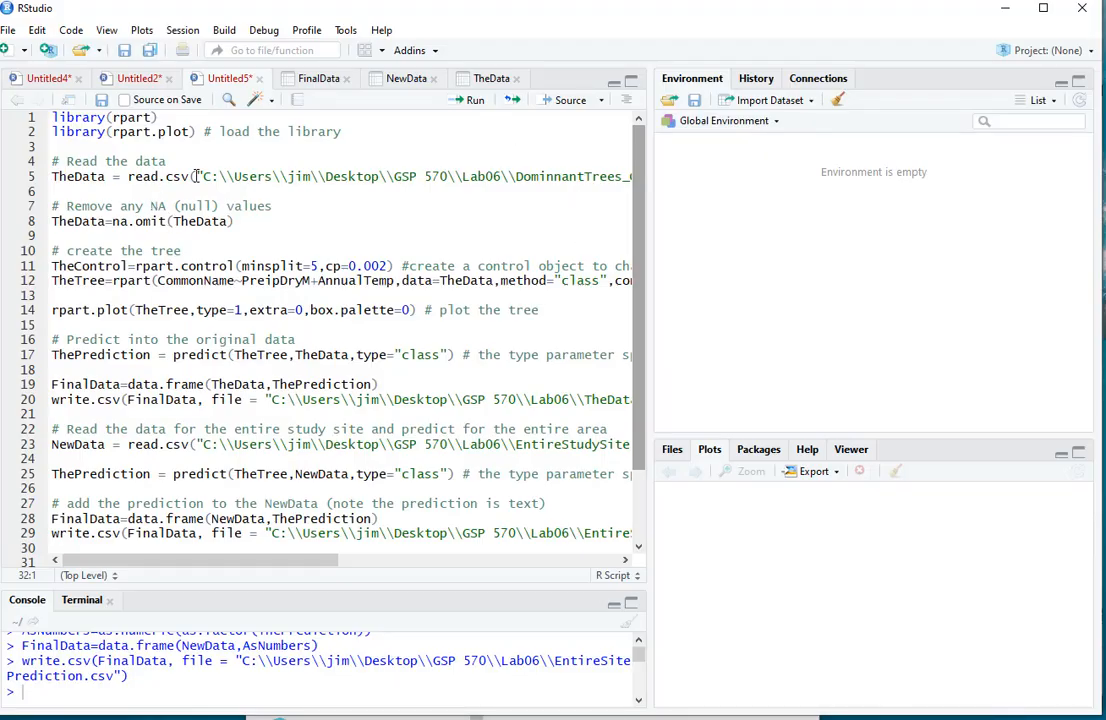
{"action": "left_click_drag", "start_coordinate": [196, 176], "coordinate": [625, 176]}
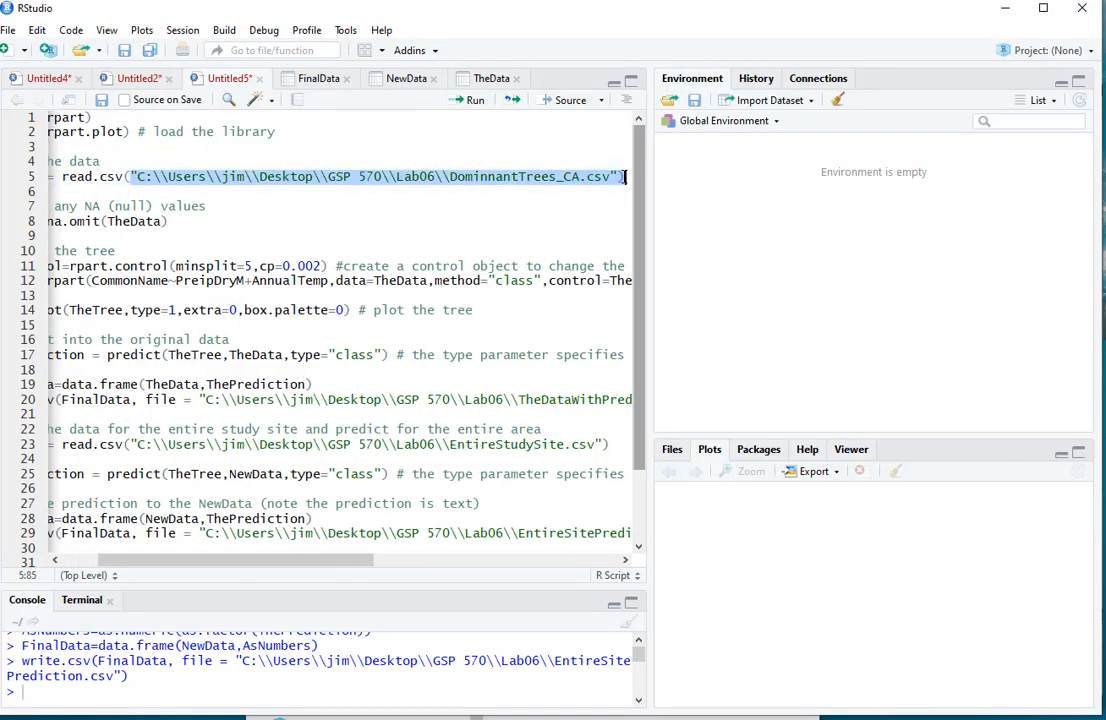
{"action": "key", "text": "ctrl+v"}
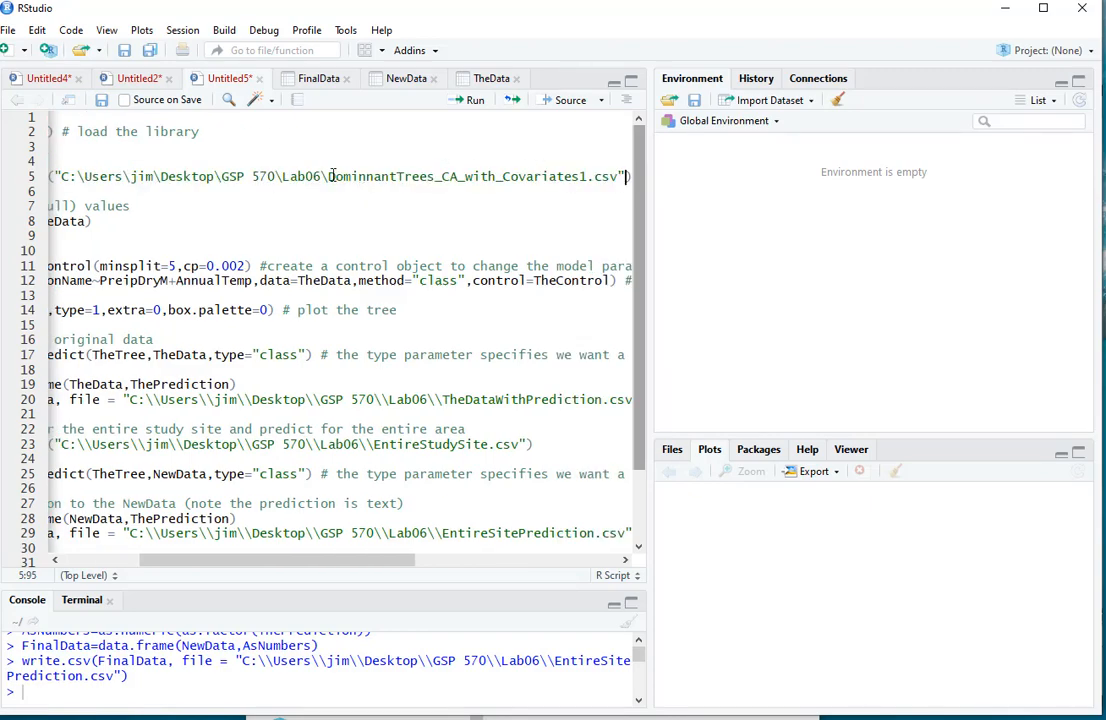
- Double every backslash in the TheData read.csv path so it is a valid R string
{"action": "type", "text": "\\"}
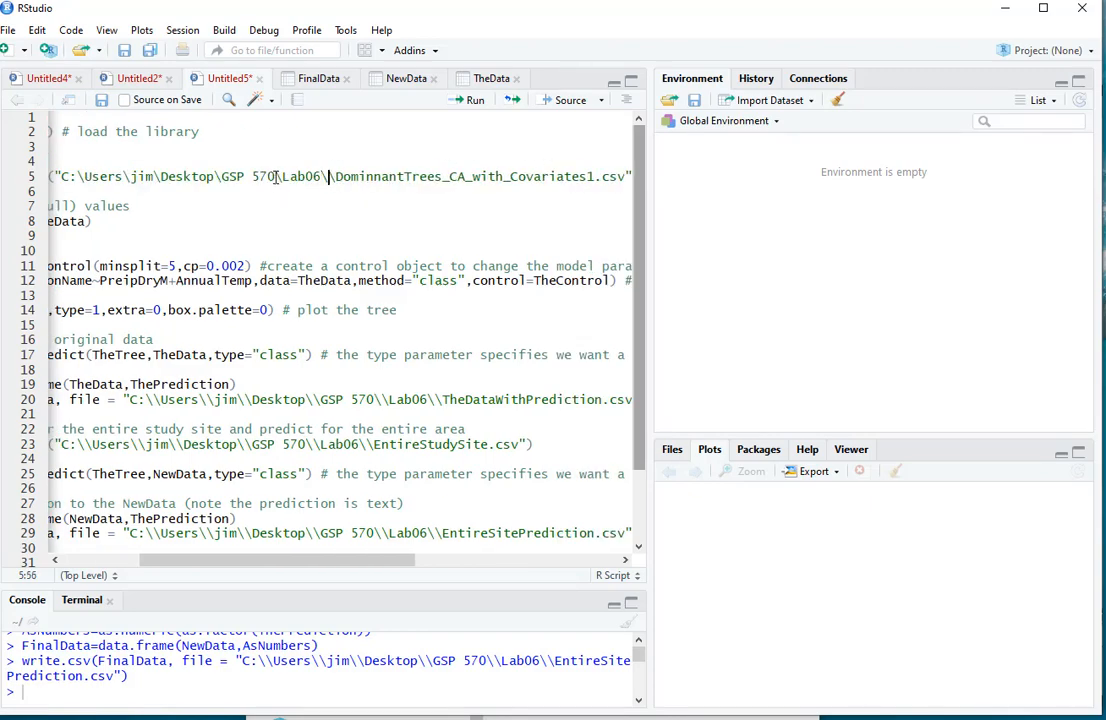
{"action": "type", "text": "\\"}
{"action": "left_click", "coordinate": [221, 177]}
{"action": "type", "text": "\\"}
{"action": "left_click", "coordinate": [160, 177]}
{"action": "type", "text": "\\"}
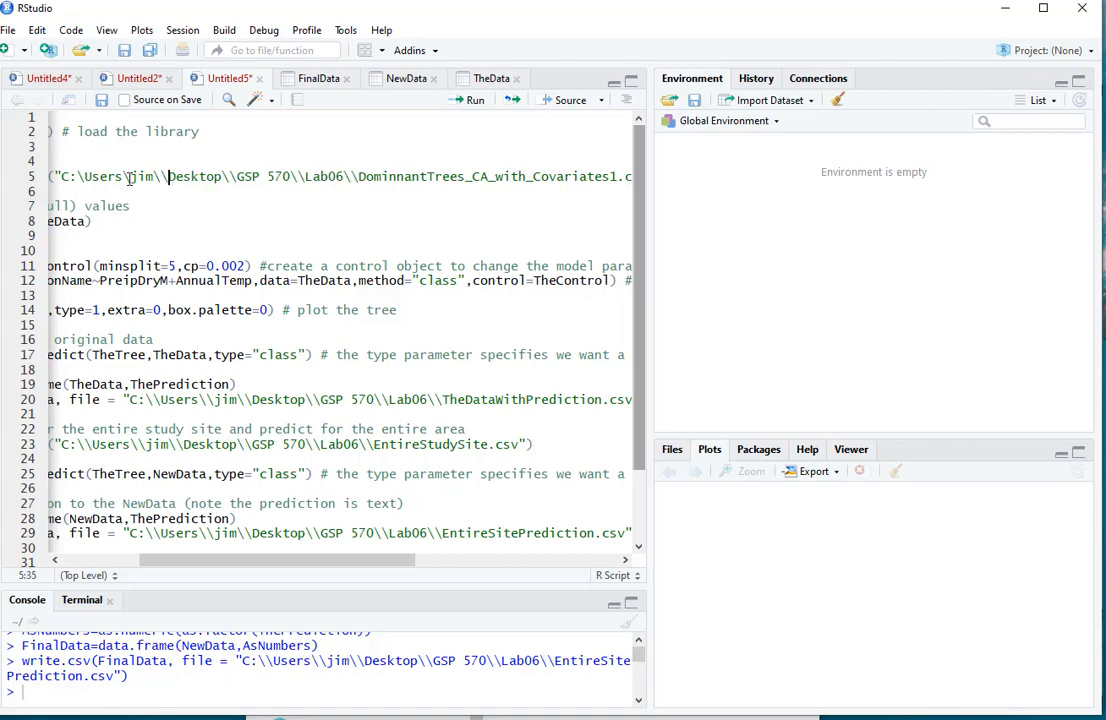
{"action": "type", "text": "\\"}
{"action": "left_click", "coordinate": [85, 177]}
{"action": "type", "text": "\\"}
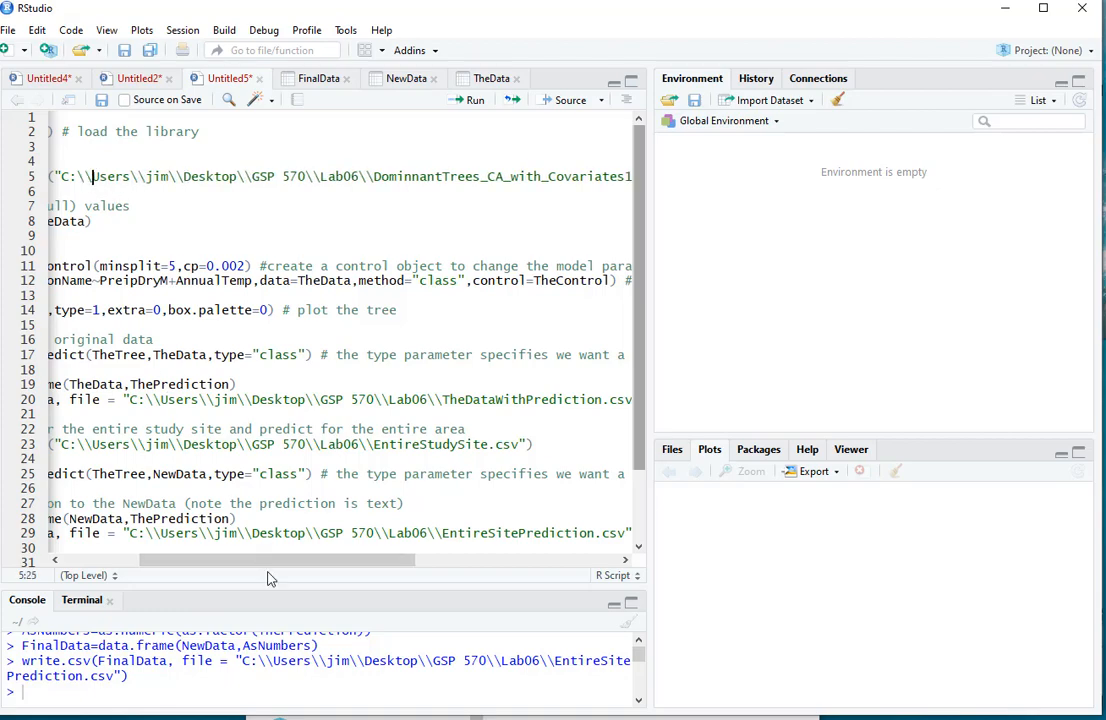
- Run the script from the first line to load rpart and rpart.plot, read TheData and remove its NA values
{"action": "left_click_drag", "start_coordinate": [274, 562], "coordinate": [92, 562]}
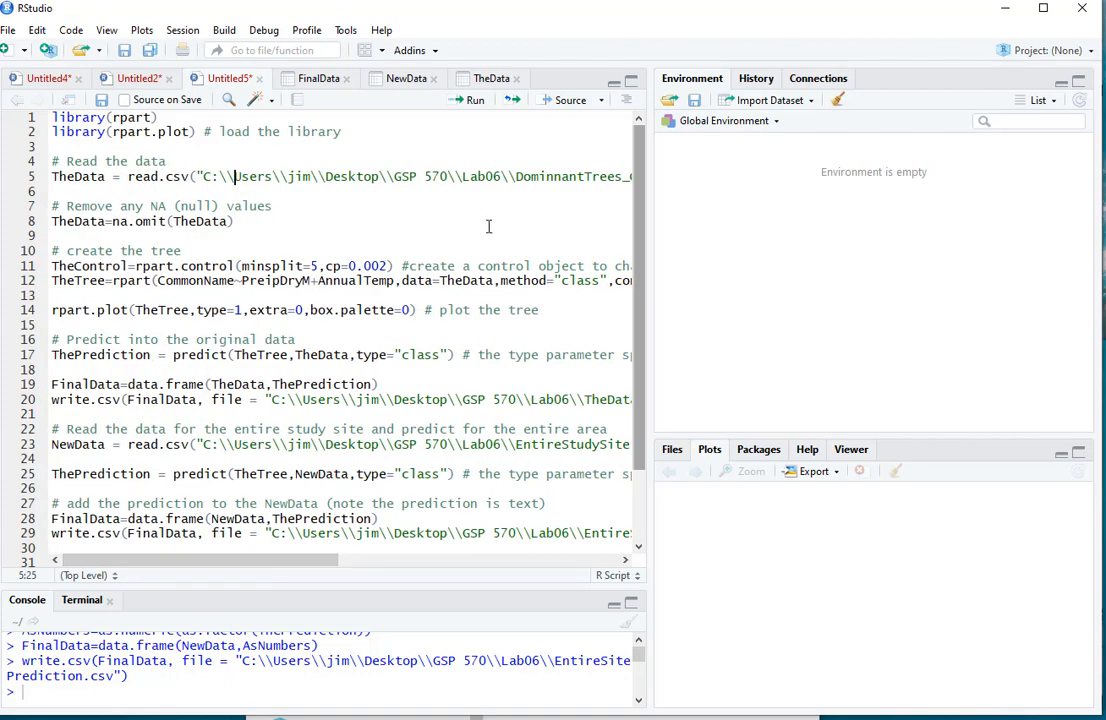
{"action": "left_click", "coordinate": [439, 121]}
{"action": "left_click", "coordinate": [474, 103]}
{"action": "left_click", "coordinate": [474, 103]}
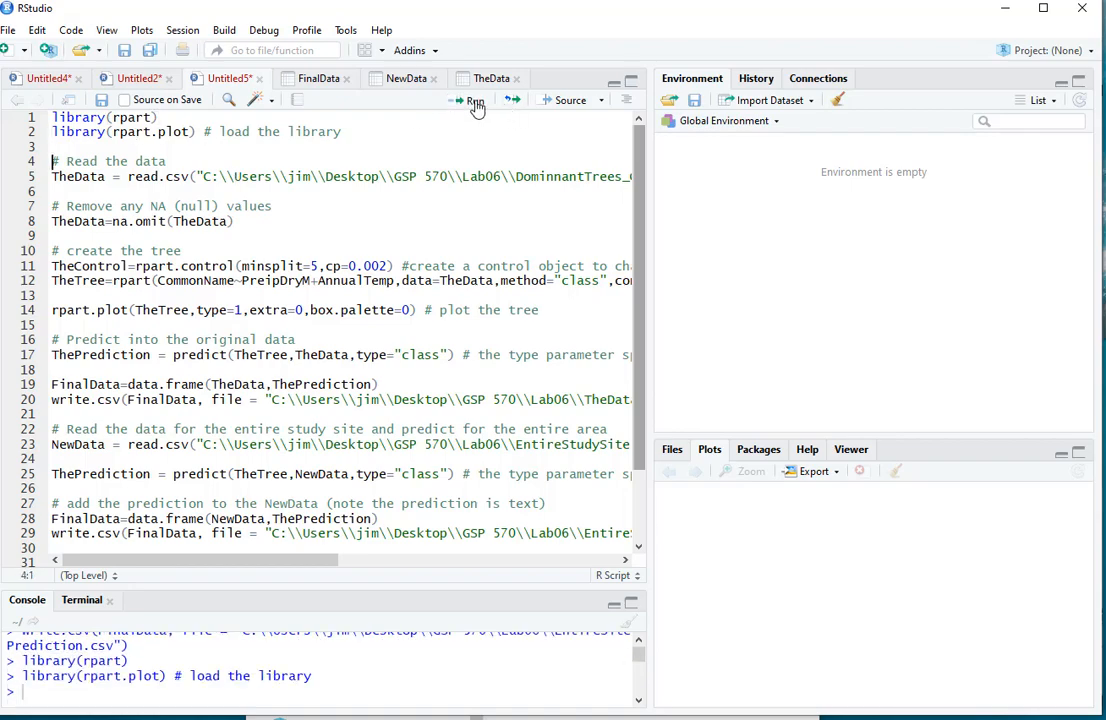
{"action": "left_click", "coordinate": [474, 103]}
{"action": "left_click", "coordinate": [474, 103]}
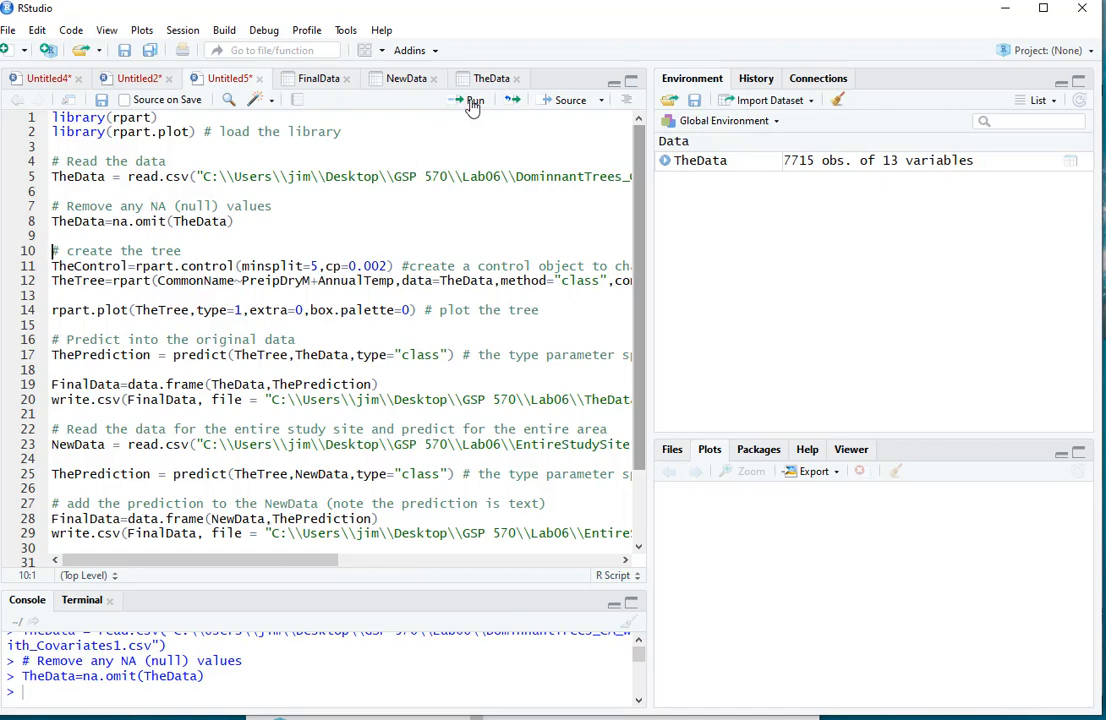
- Run the TheControl line and try to build the classification tree with the PreipDryM+AnnualTemp formula
{"action": "left_click", "coordinate": [474, 103]}
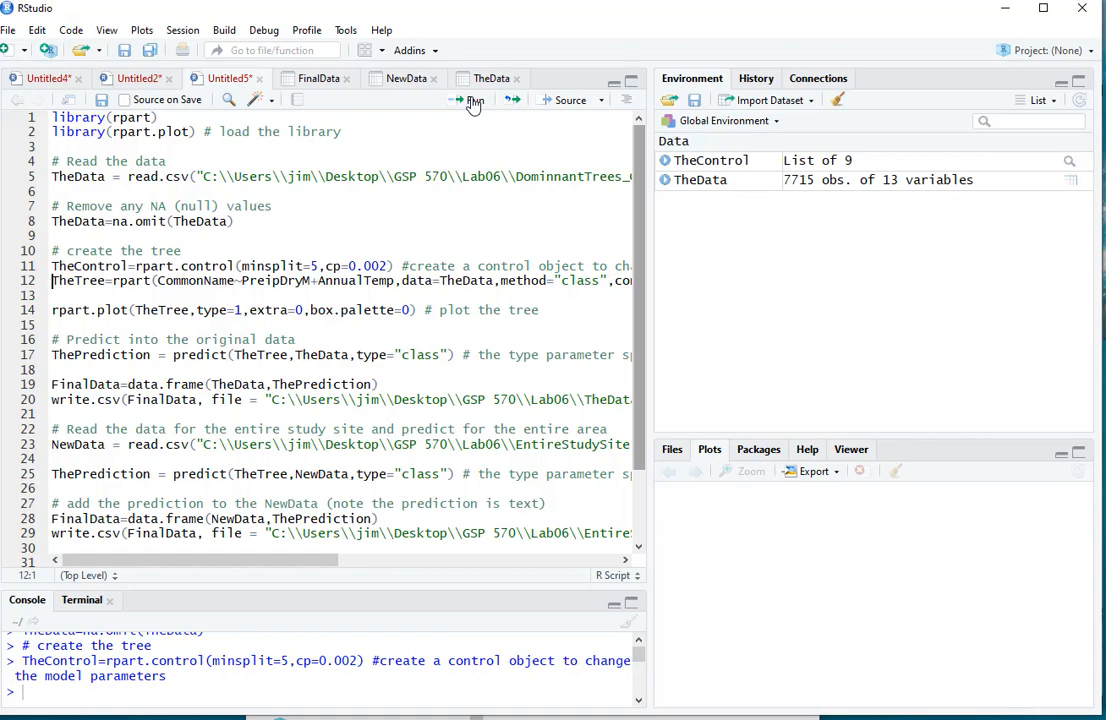
{"action": "left_click", "coordinate": [474, 103]}
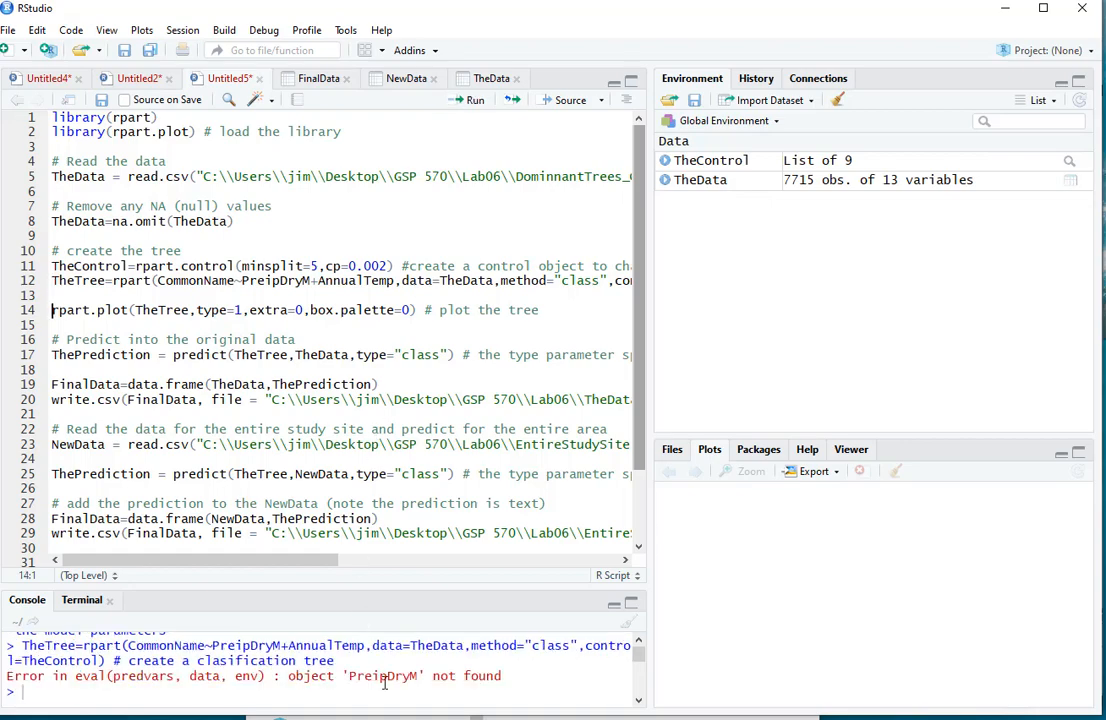
{"action": "double_click", "coordinate": [396, 677]}
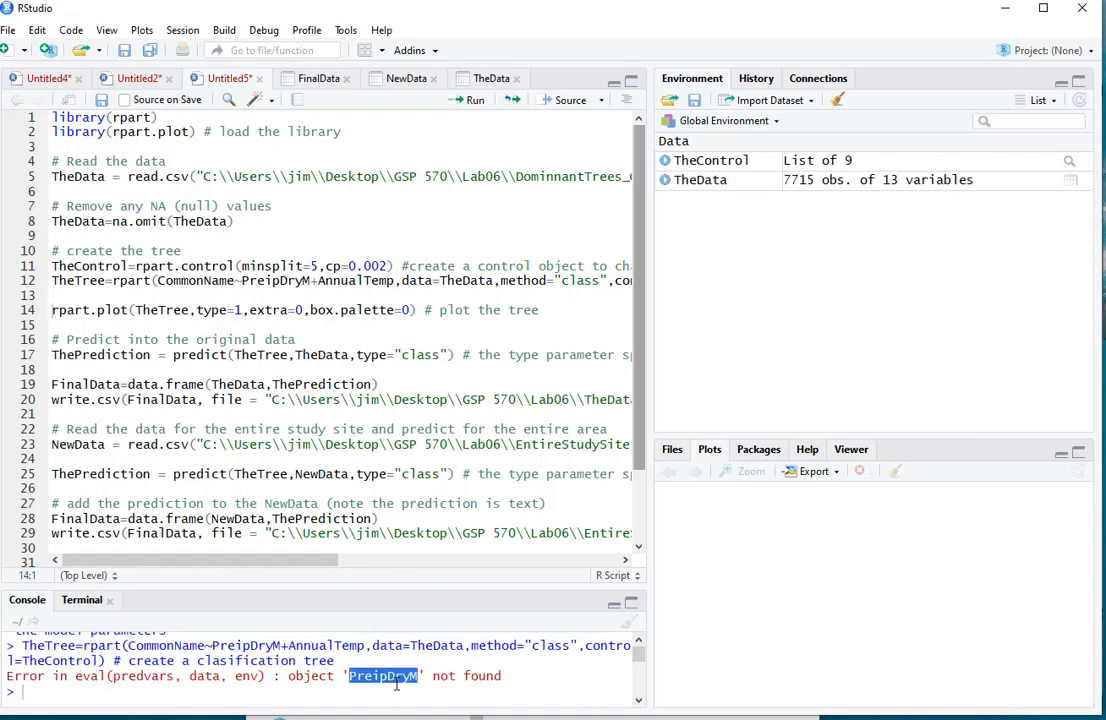
- View the TheData table, check the names of its last columns and return to the Untitled5 script
{"action": "double_click", "coordinate": [728, 181]}
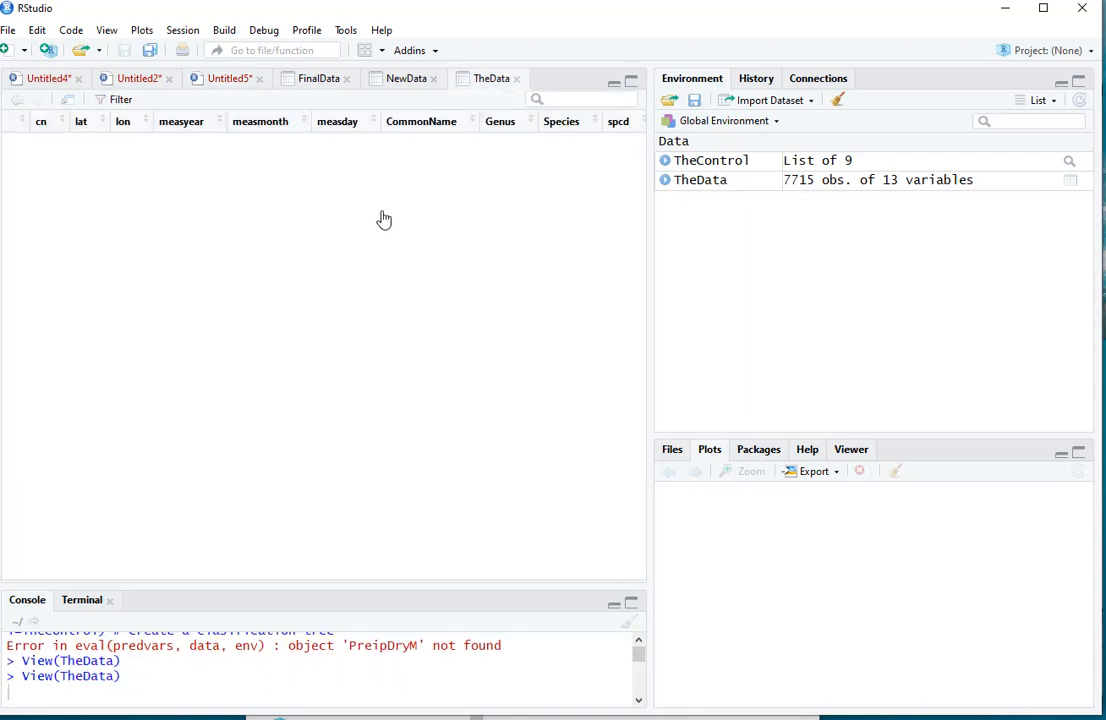
{"action": "scroll", "coordinate": [574, 556], "scroll_direction": "right", "scroll_amount": 5}
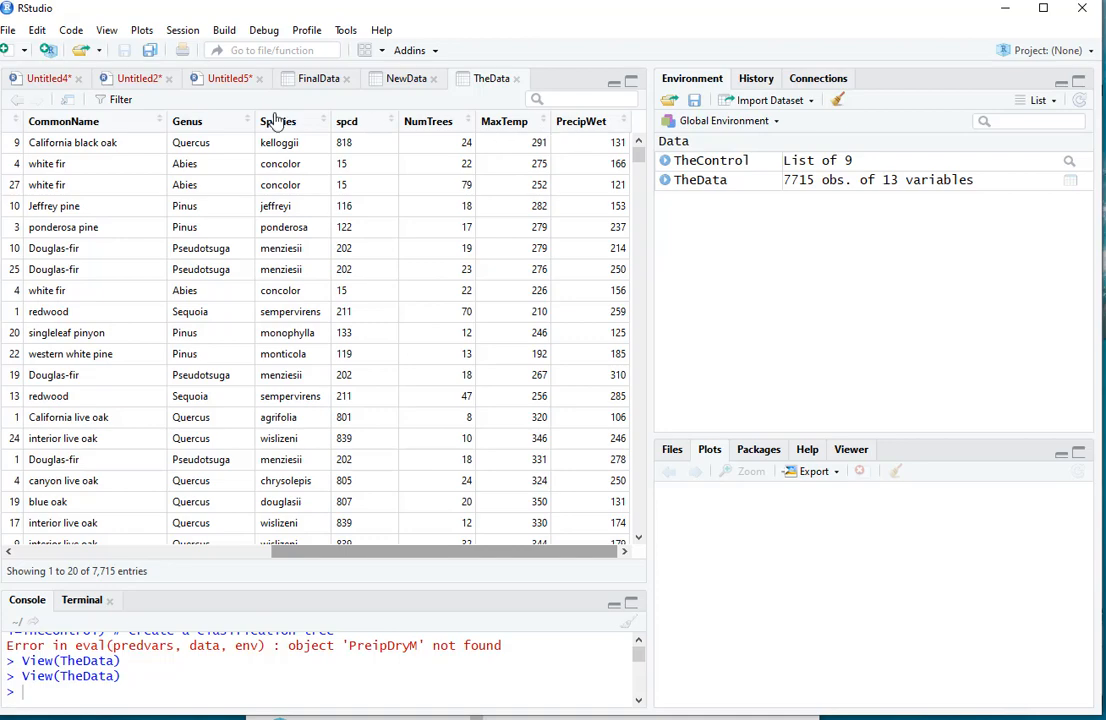
{"action": "left_click", "coordinate": [226, 80]}
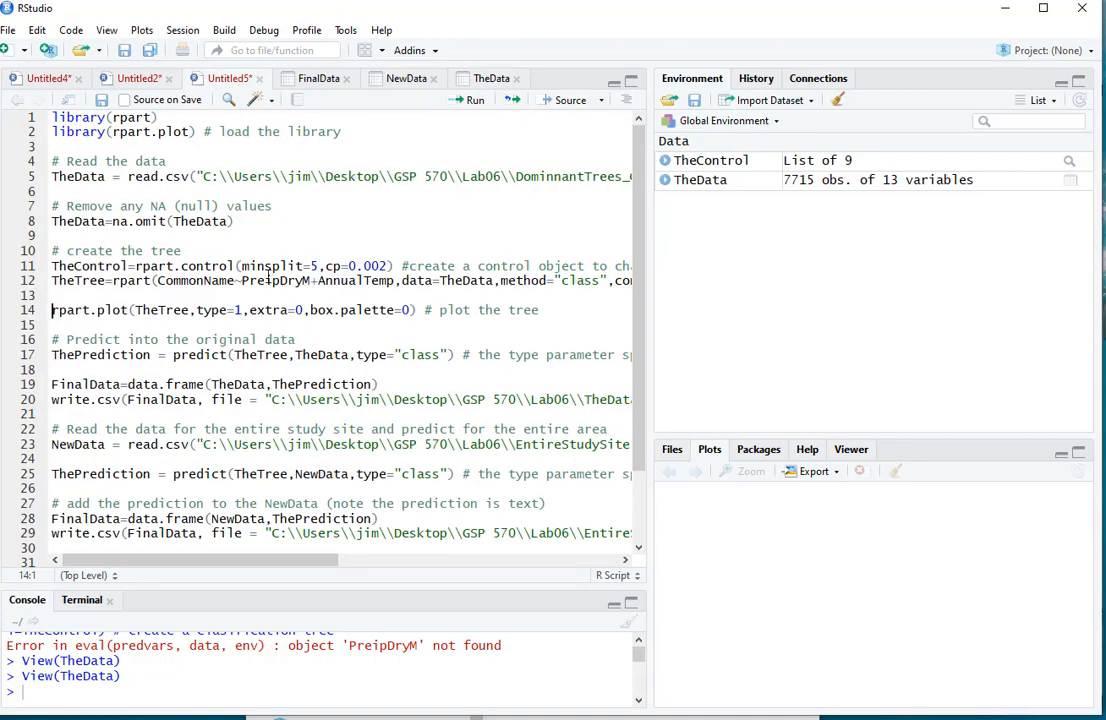
- Replace PreipDryM with MaxTemp as the first covariate in the rpart formula for TheTree
{"action": "double_click", "coordinate": [261, 282]}
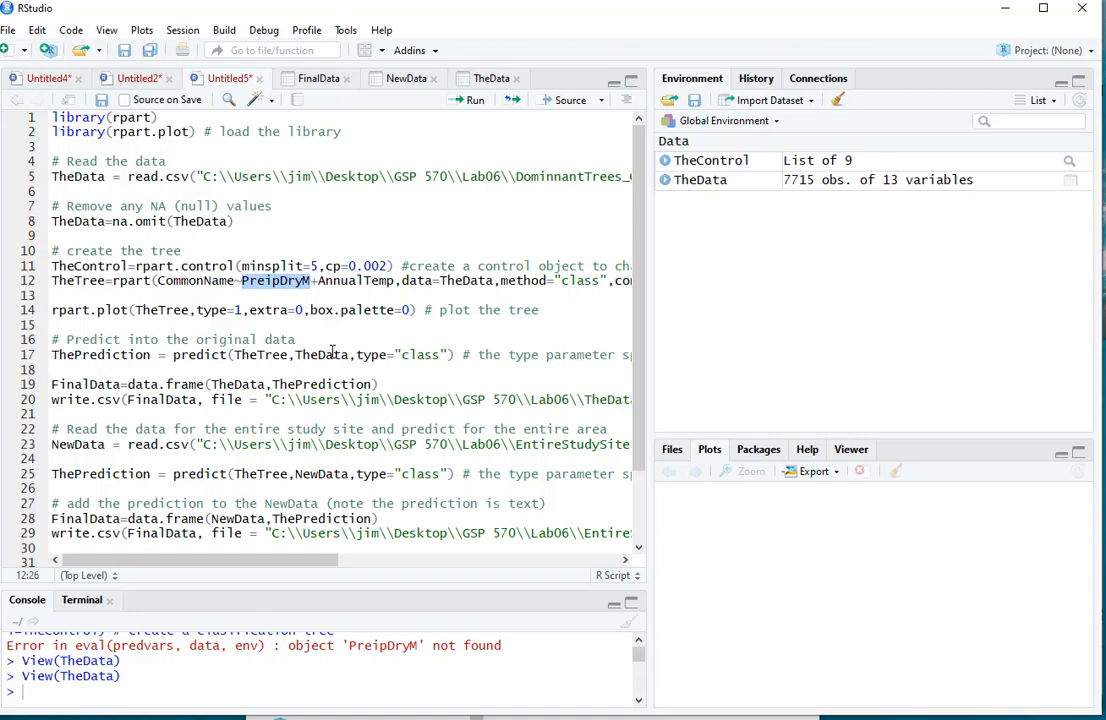
{"action": "type", "text": "TheData"}
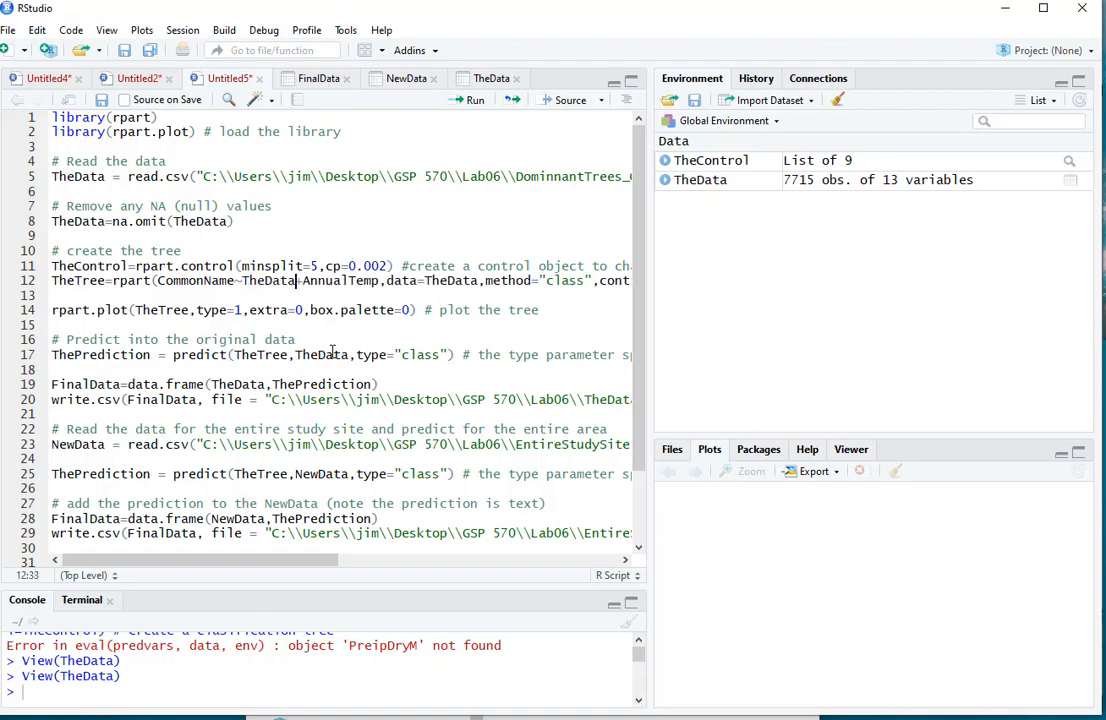
{"action": "type", "text": "%"}
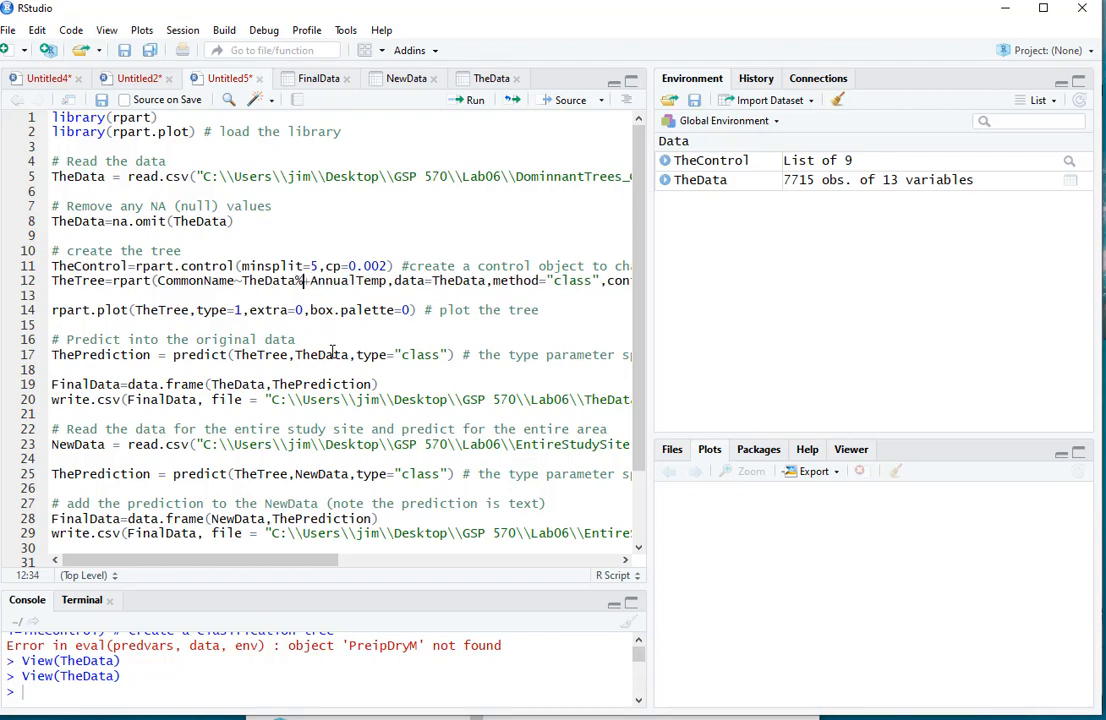
{"action": "key", "text": "BackSpace"}
{"action": "type", "text": "$"}
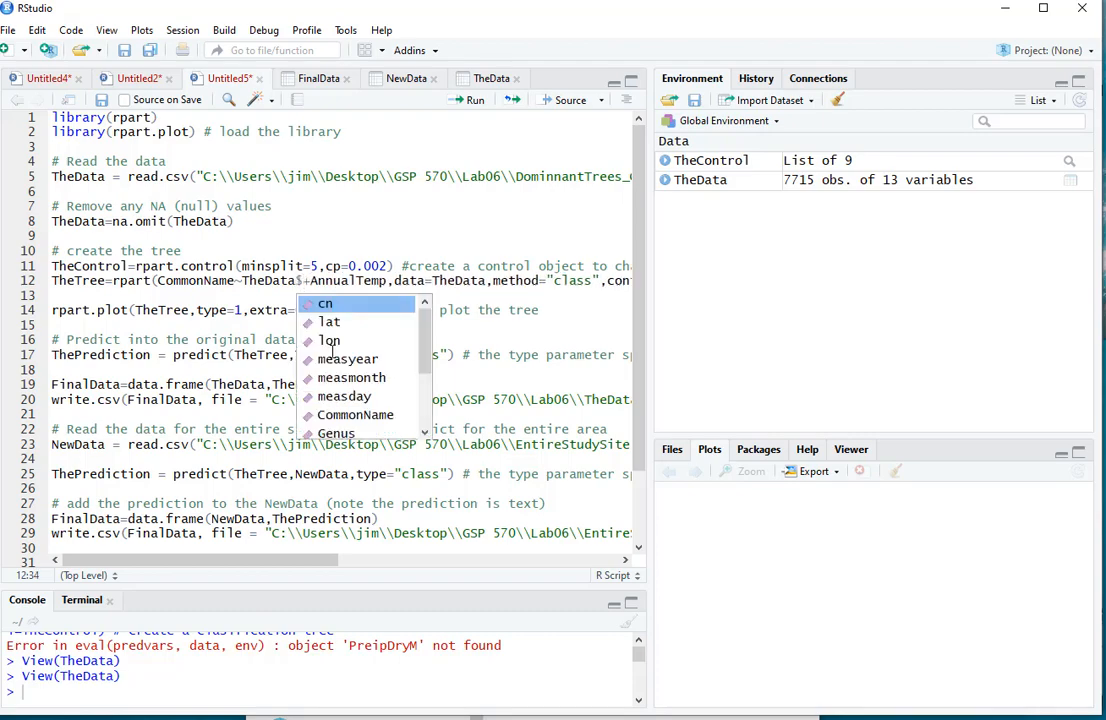
{"action": "scroll", "coordinate": [360, 375], "scroll_direction": "down", "scroll_amount": 2}
{"action": "left_click", "coordinate": [360, 412]}
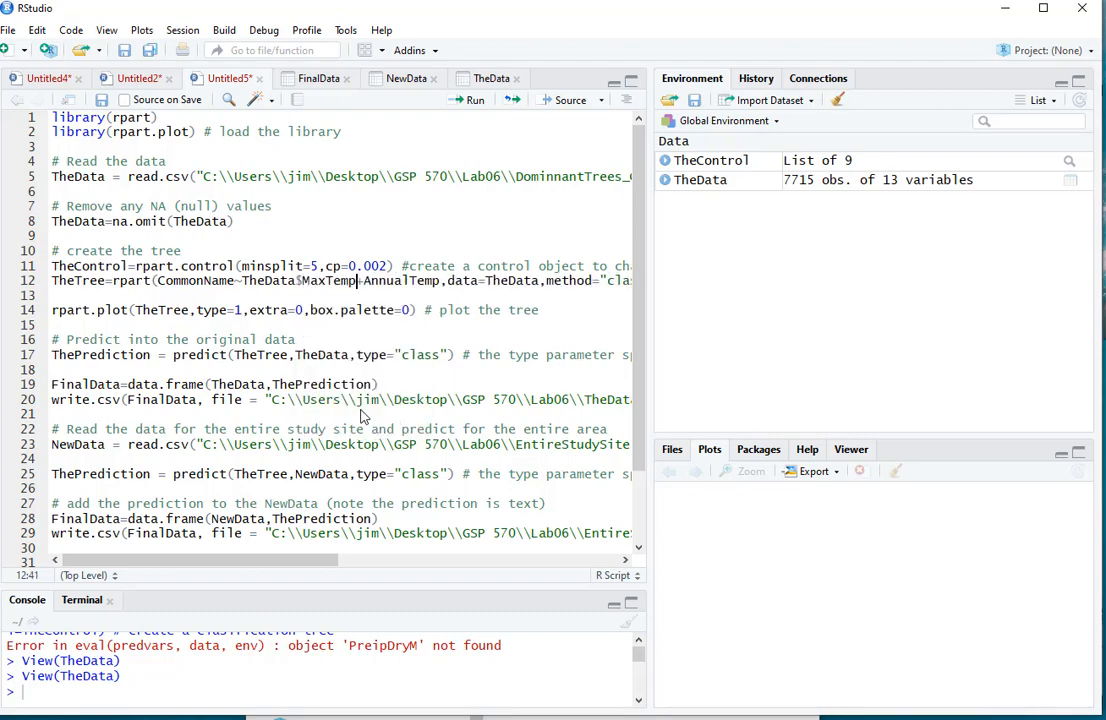
{"action": "left_click_drag", "start_coordinate": [305, 287], "coordinate": [242, 283]}
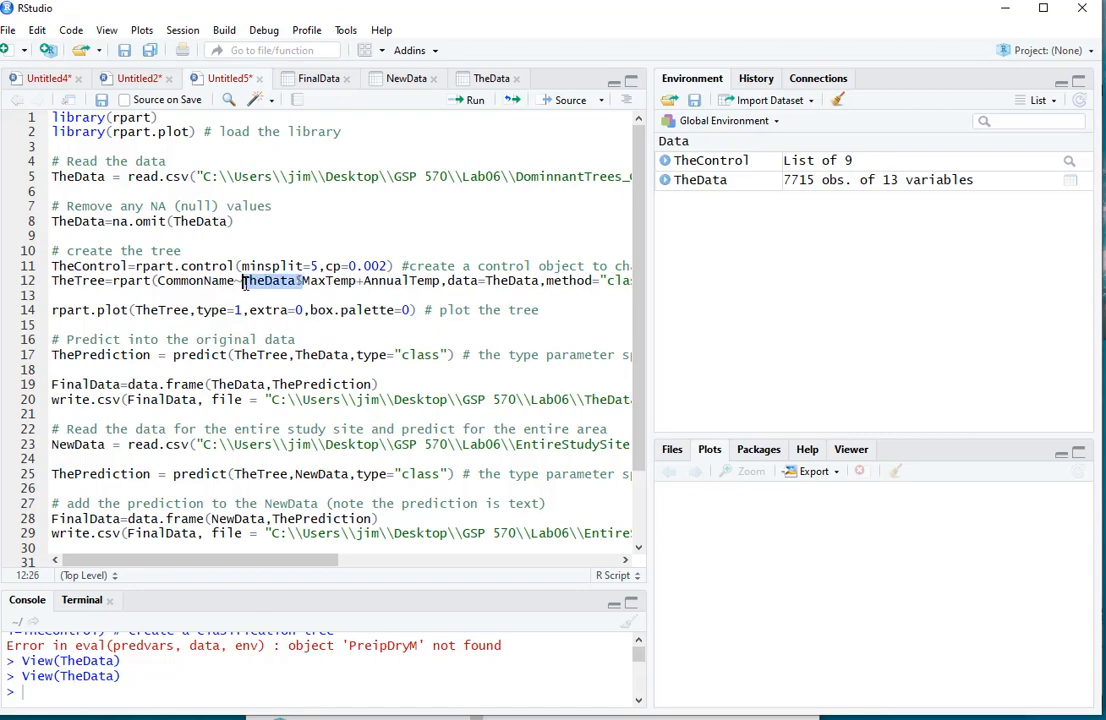
{"action": "key", "text": "BackSpace"}
- Replace AnnualTemp with PrecipWet as the second covariate in the rpart formula for TheTree
{"action": "double_click", "coordinate": [328, 282]}
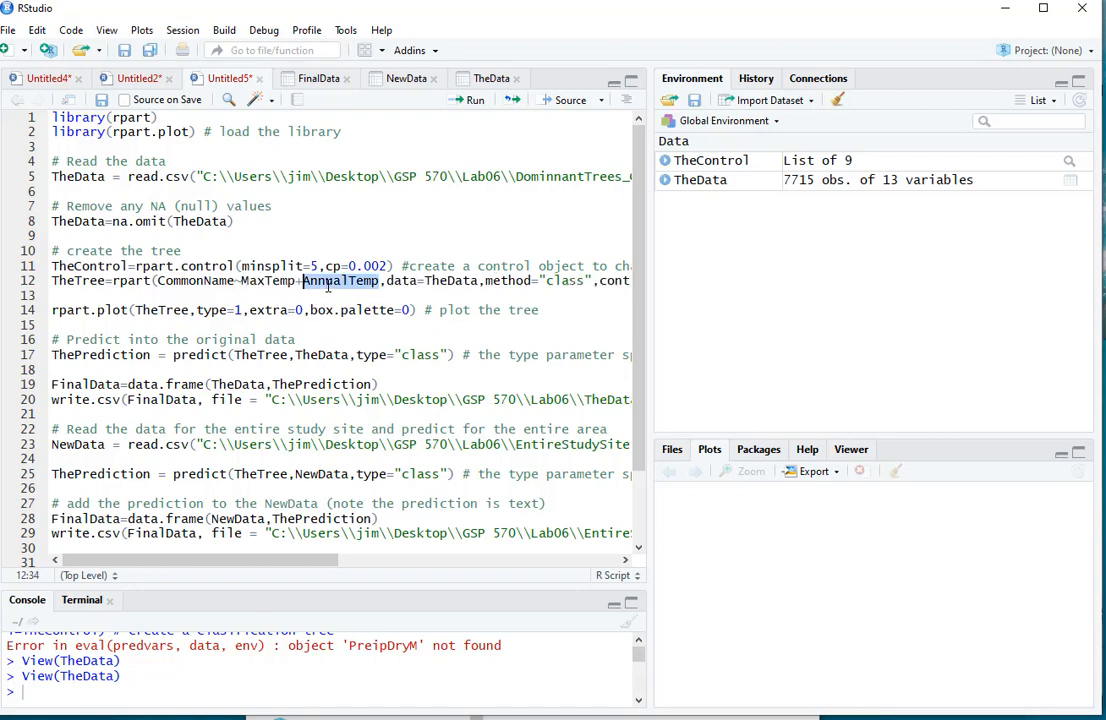
{"action": "type", "text": "TheData$"}
{"action": "key", "text": "BackSpace"}
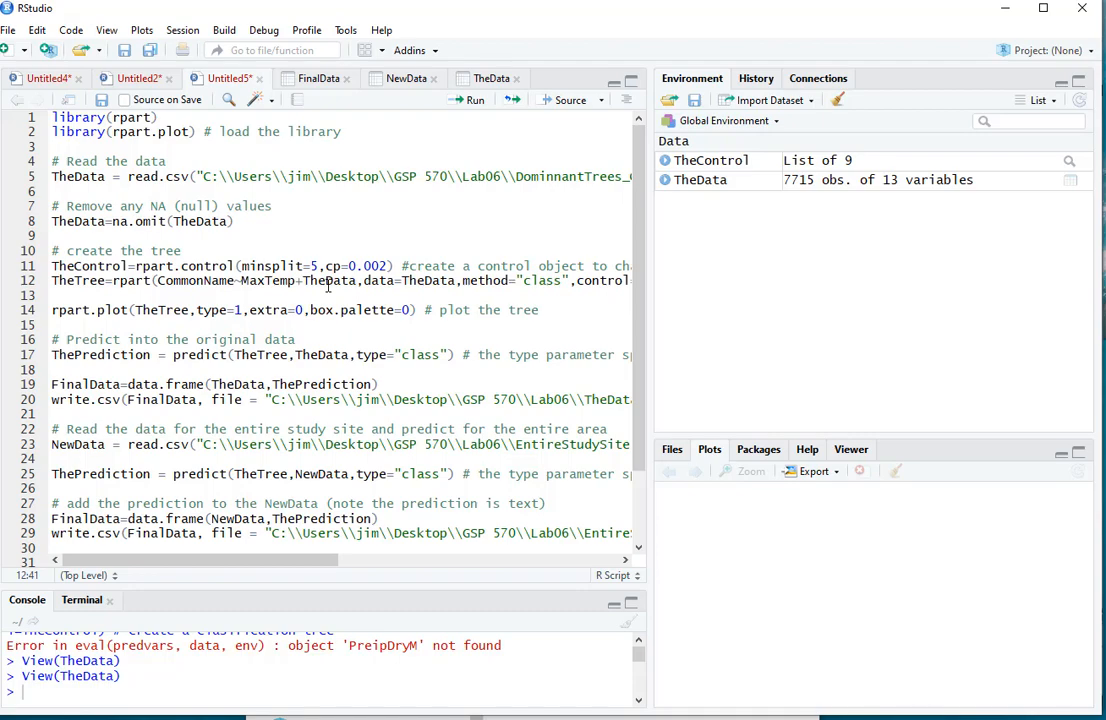
{"action": "type", "text": "$"}
{"action": "scroll", "coordinate": [425, 352], "scroll_direction": "down", "scroll_amount": 2}
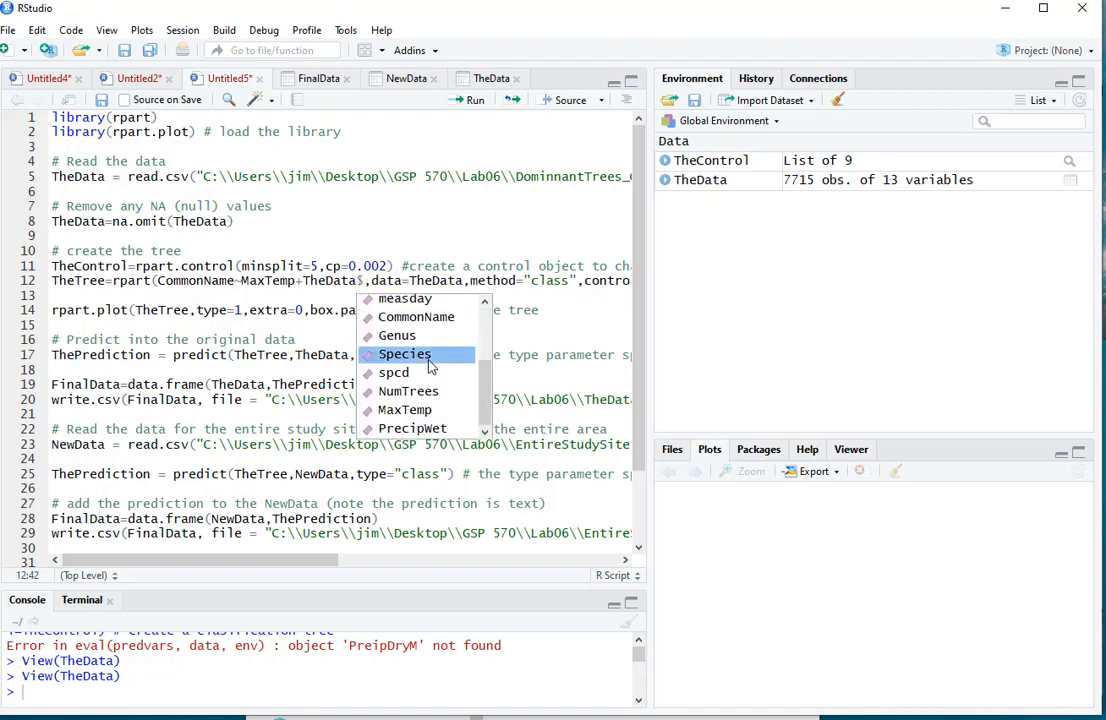
{"action": "left_click", "coordinate": [420, 428]}
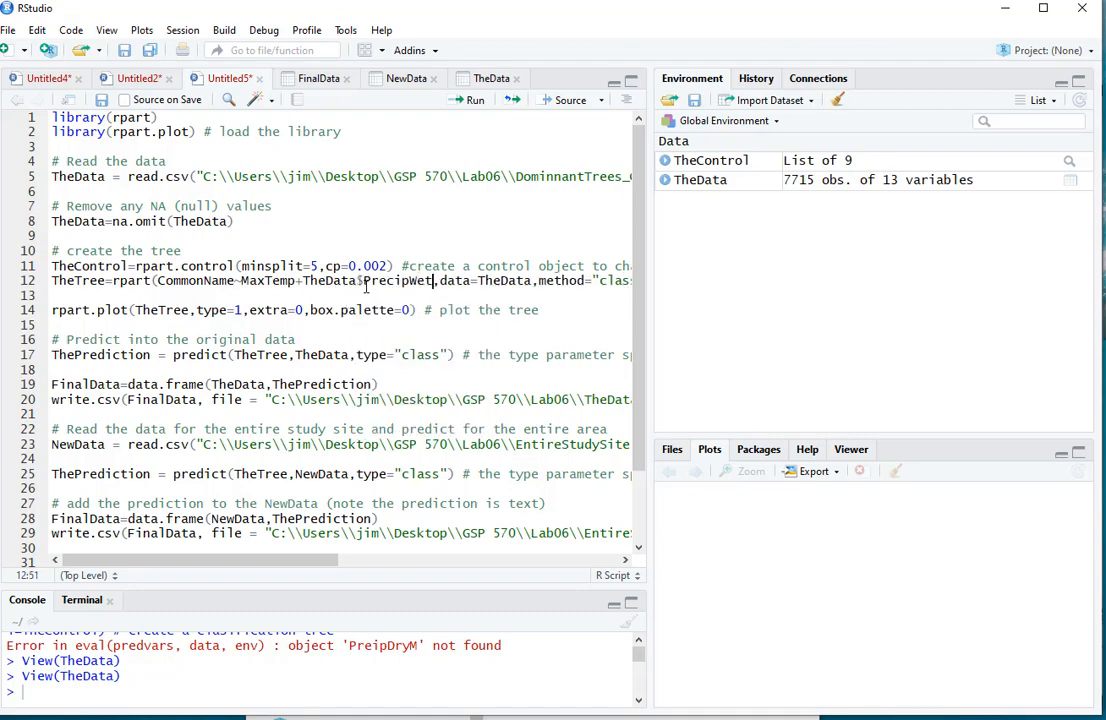
{"action": "left_click_drag", "start_coordinate": [362, 281], "coordinate": [306, 281]}
{"action": "key", "text": "BackSpace"}
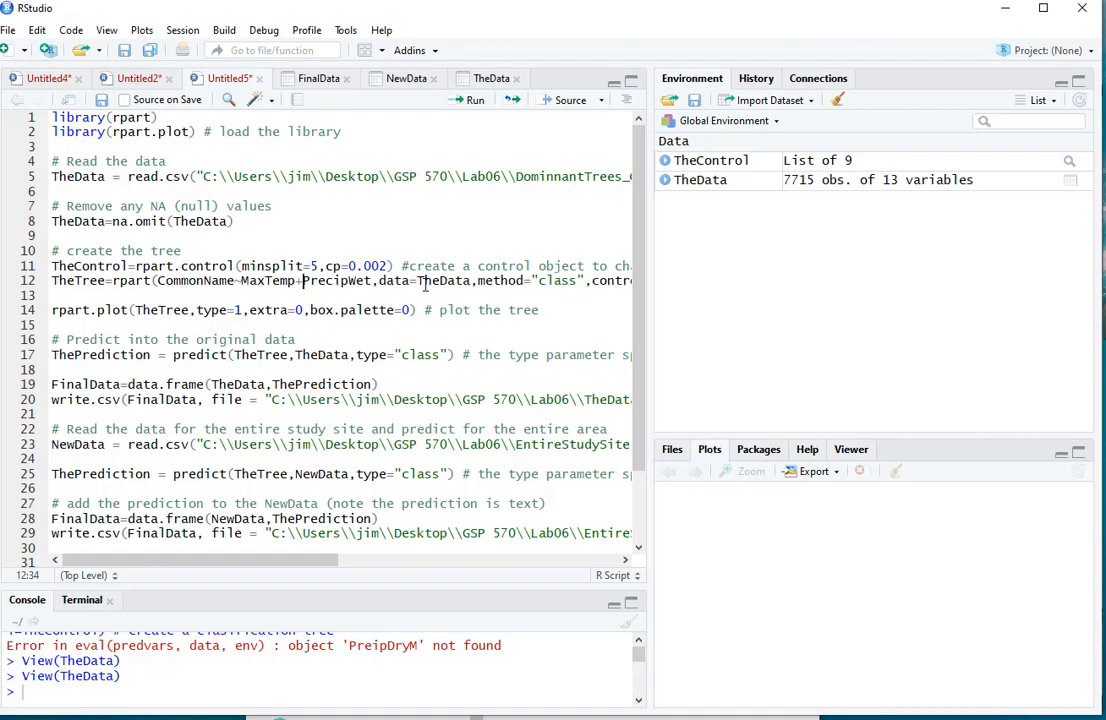
- Build TheTree with the MaxTemp+PrecipWet formula, plot it with rpart.plot and enlarge the plot area
{"action": "left_click", "coordinate": [474, 100]}
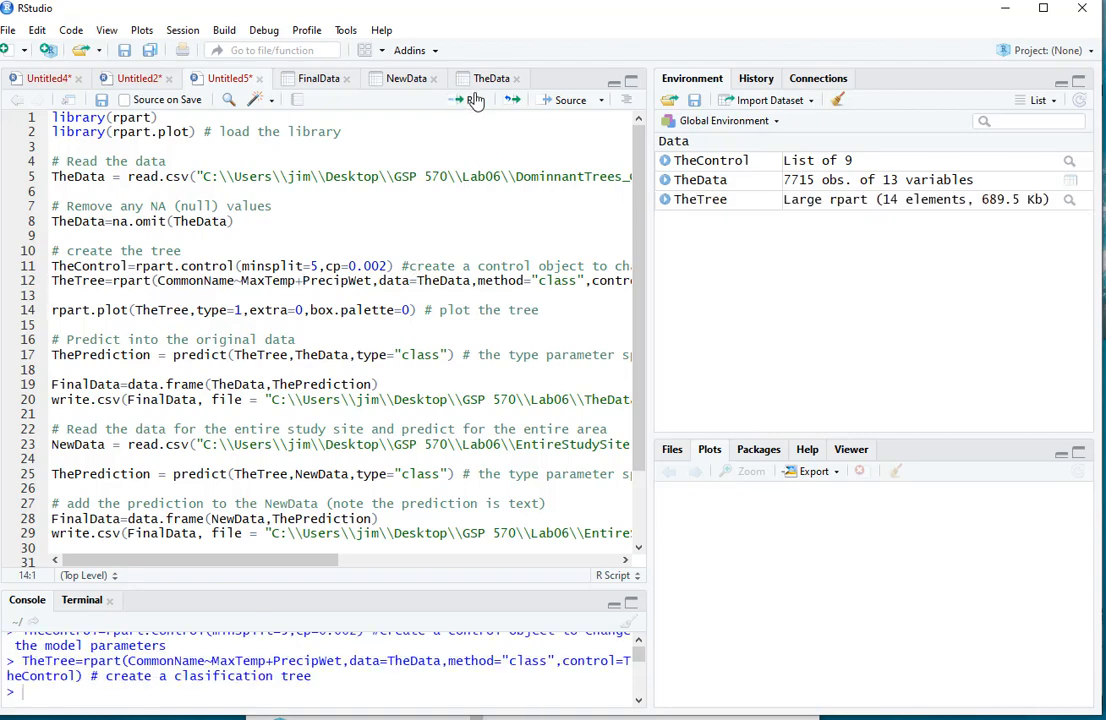
{"action": "left_click", "coordinate": [474, 100]}
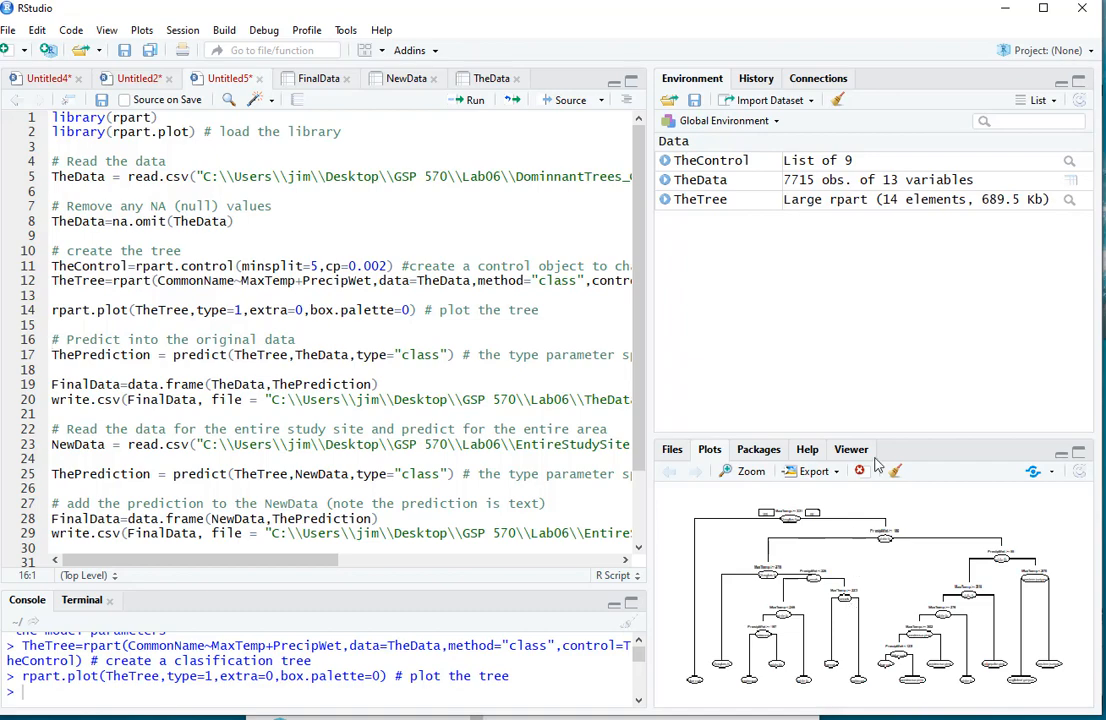
{"action": "left_click_drag", "start_coordinate": [876, 440], "coordinate": [876, 301]}
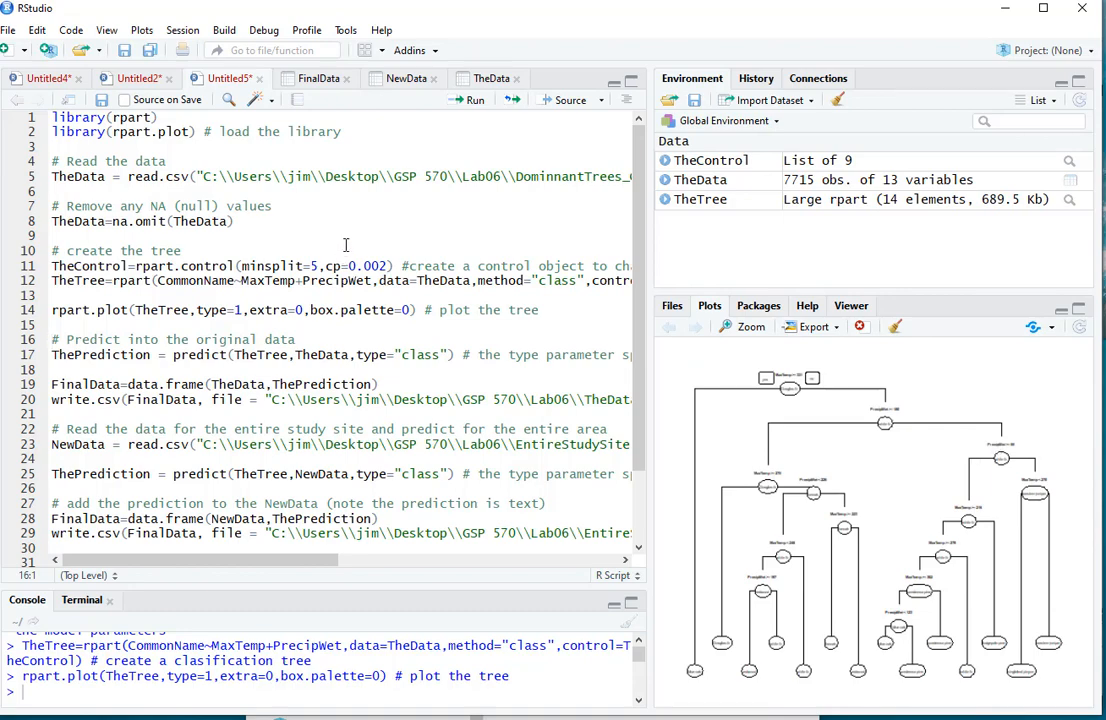
- Run the ThePrediction line for TheData and review the FinalData, write.csv and NewData lines below it
{"action": "left_click", "coordinate": [474, 101]}
{"action": "double_click", "coordinate": [328, 356]}
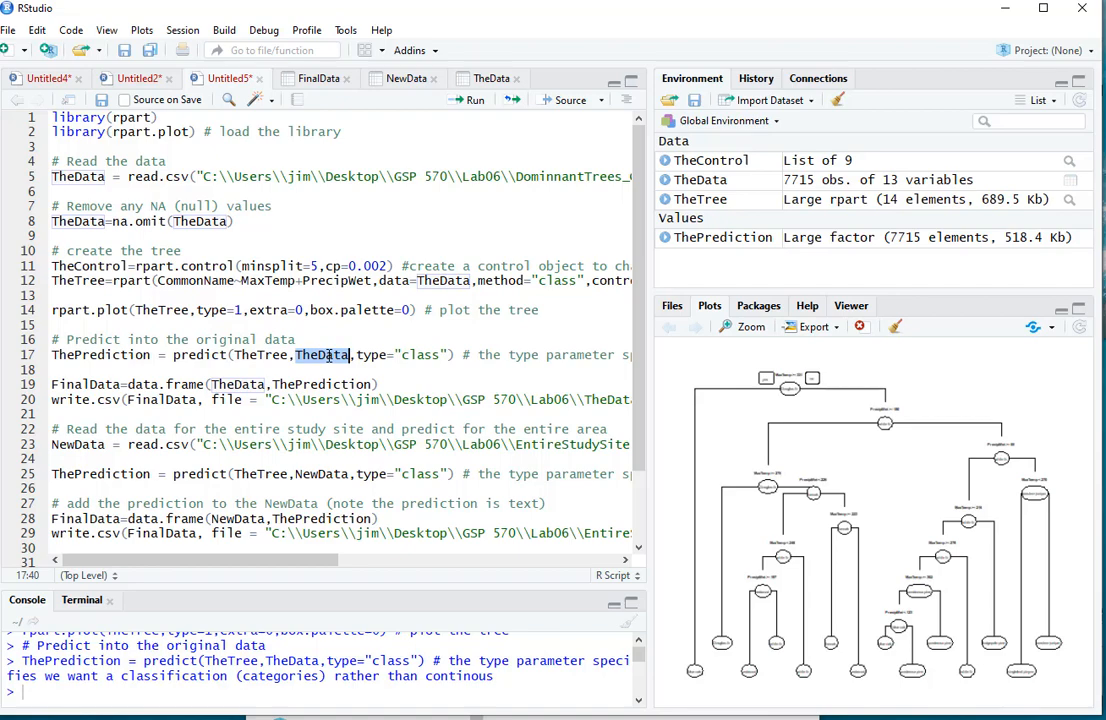
{"action": "left_click", "coordinate": [326, 384]}
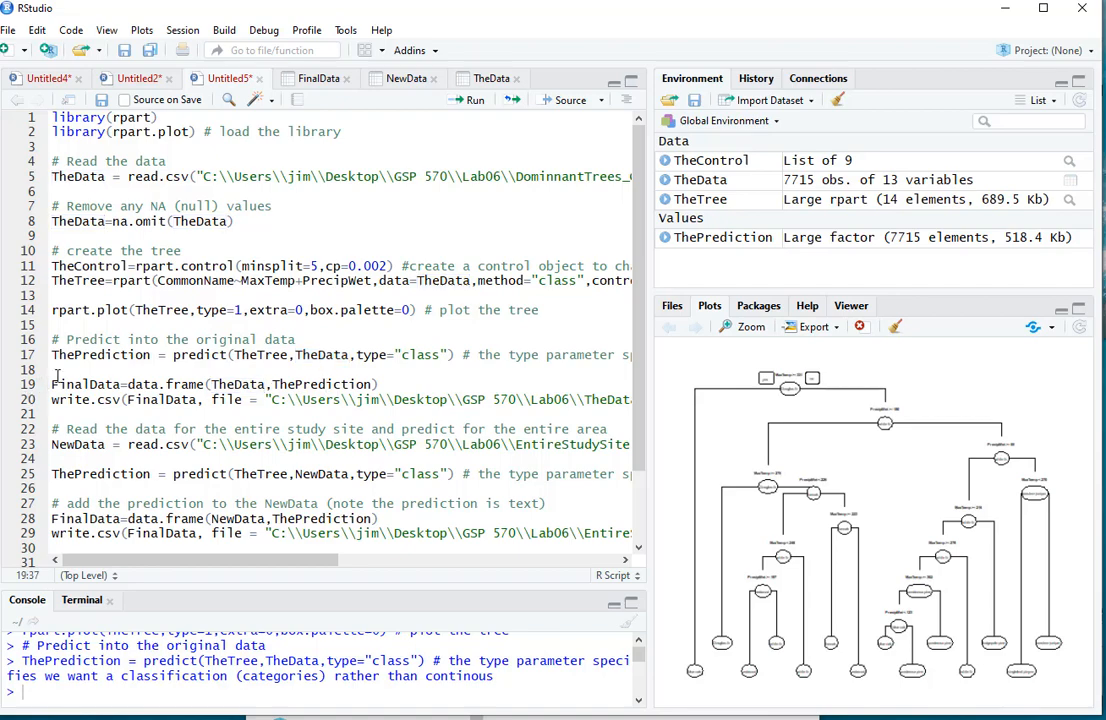
{"action": "left_click_drag", "start_coordinate": [52, 384], "coordinate": [49, 414]}
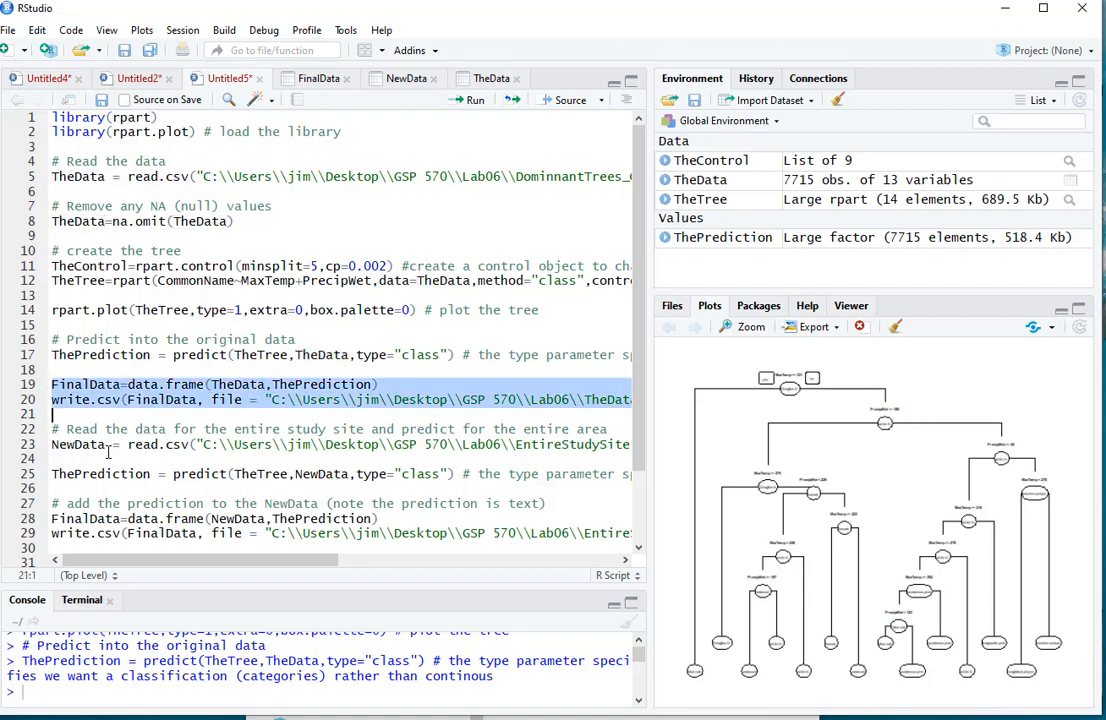
{"action": "left_click", "coordinate": [82, 444]}
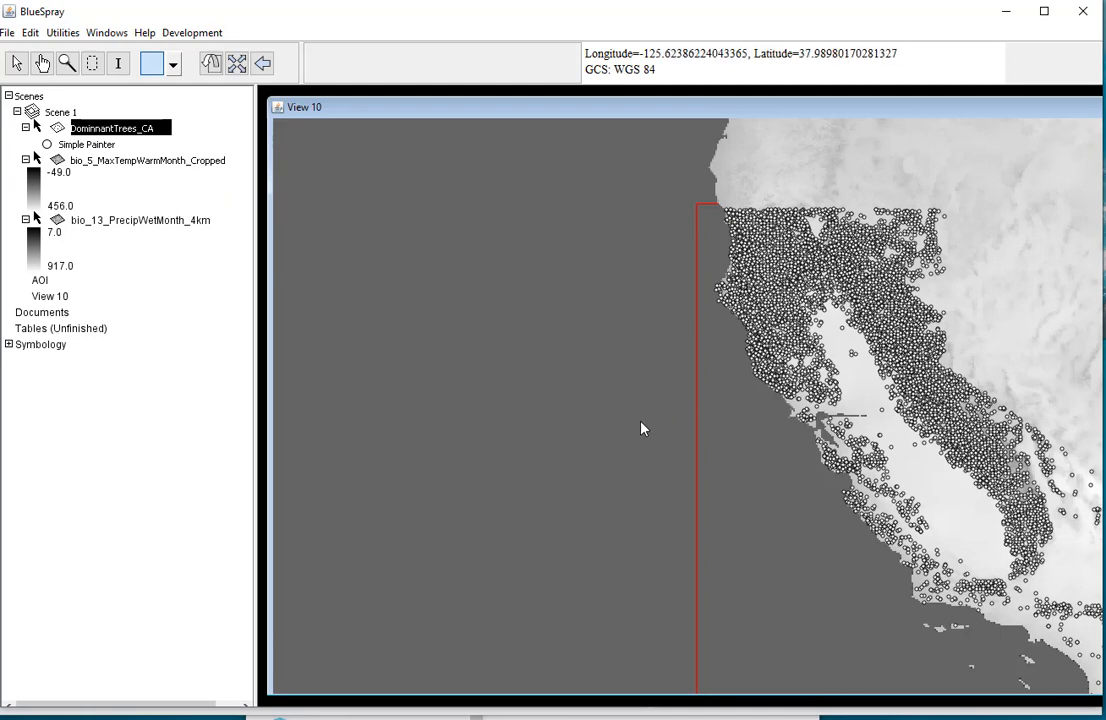
- Switch to BlueSpray and draw a new area-of-interest rectangle around all the California tree points
{"action": "left_click", "coordinate": [42, 65]}
{"action": "left_click_drag", "start_coordinate": [674, 378], "coordinate": [403, 338]}
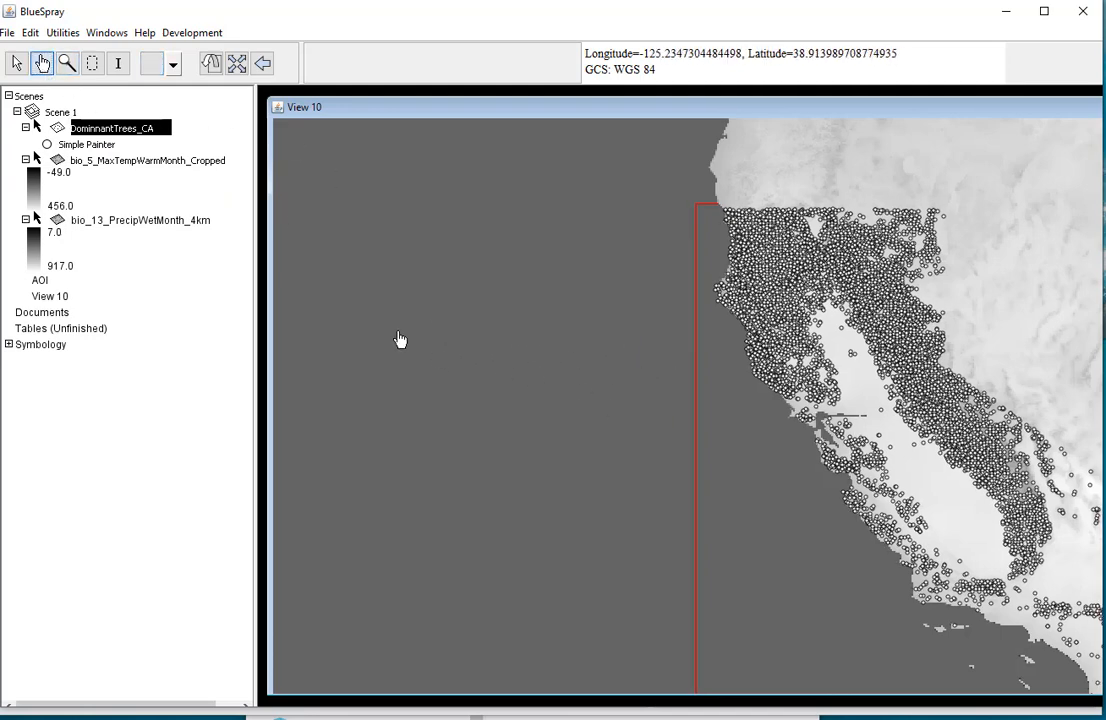
{"action": "left_click", "coordinate": [92, 63]}
{"action": "left_click_drag", "start_coordinate": [416, 152], "coordinate": [1007, 675]}
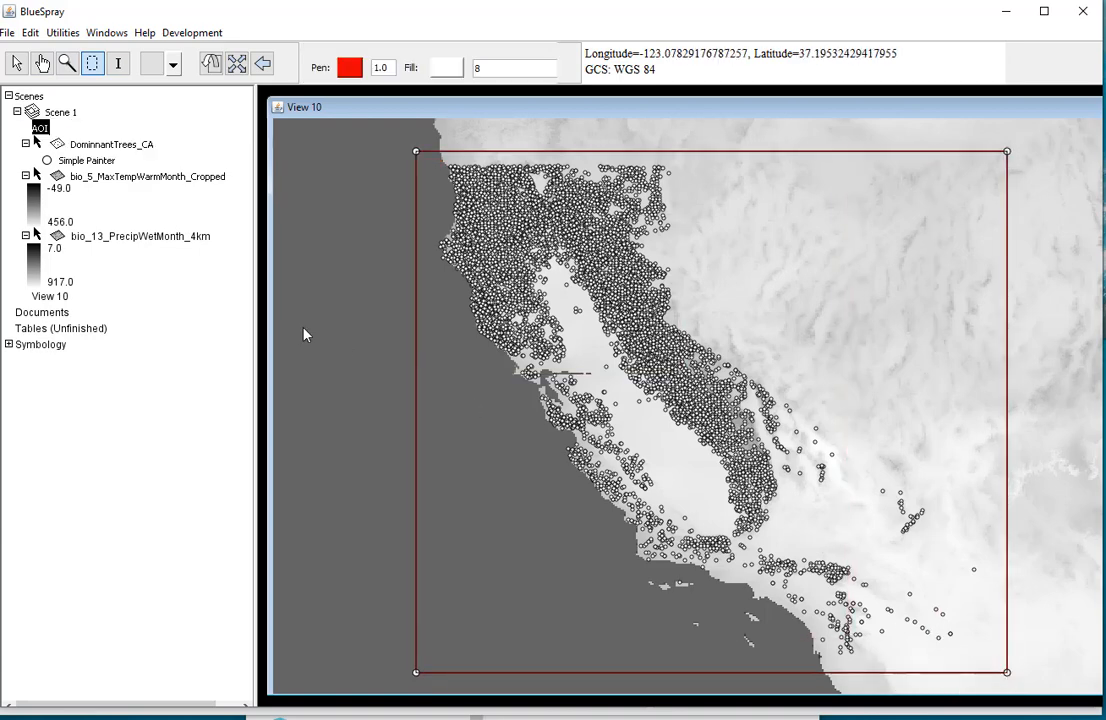
- Crop the bio_5_MaxTempWarmMonth_Cropped raster to the AOI bounds with the output named Cropped
{"action": "right_click", "coordinate": [140, 180]}
{"action": "mouse_move", "coordinate": [235, 184]}
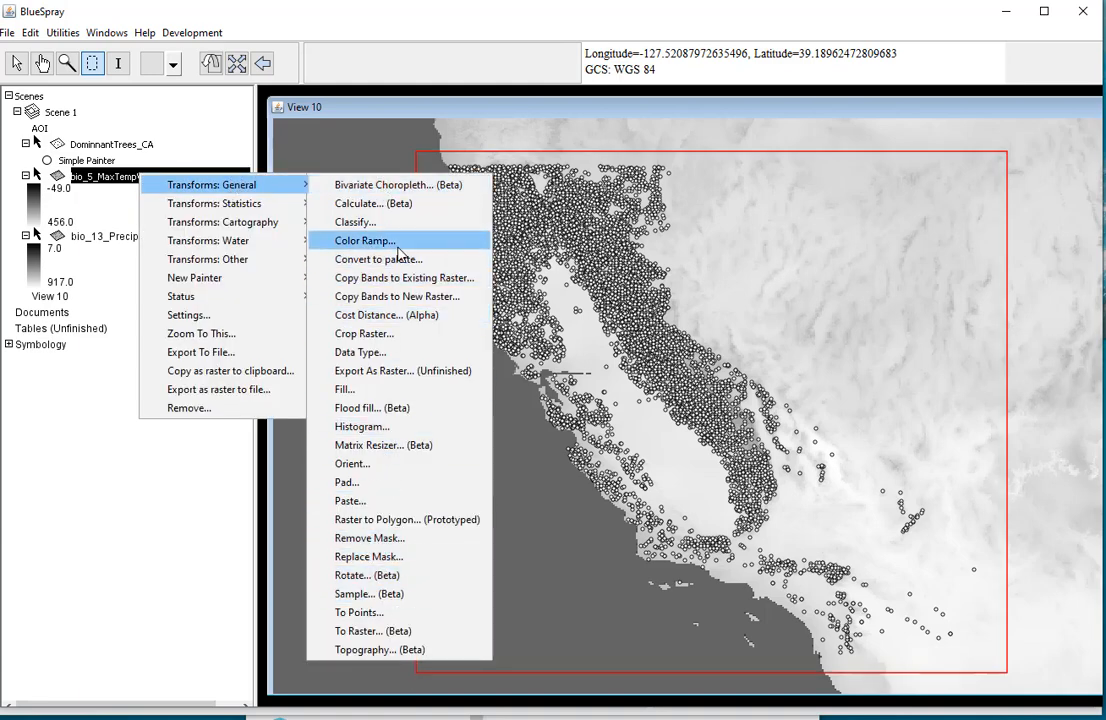
{"action": "left_click", "coordinate": [398, 335]}
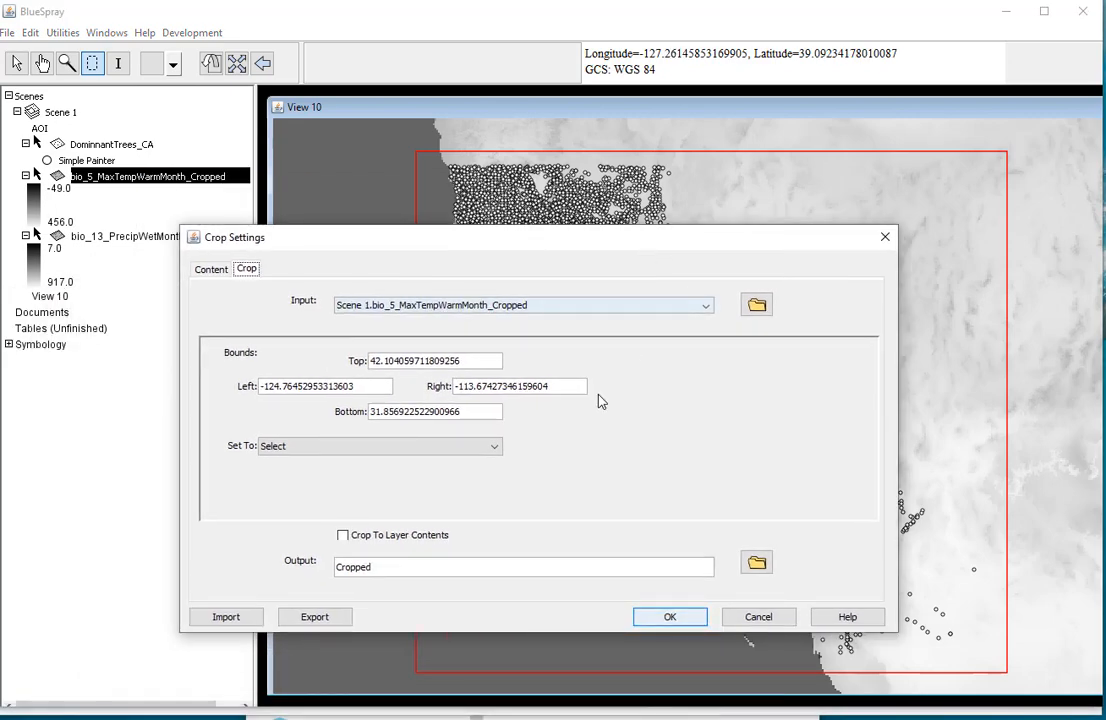
{"action": "left_click", "coordinate": [462, 447]}
{"action": "left_click", "coordinate": [450, 476]}
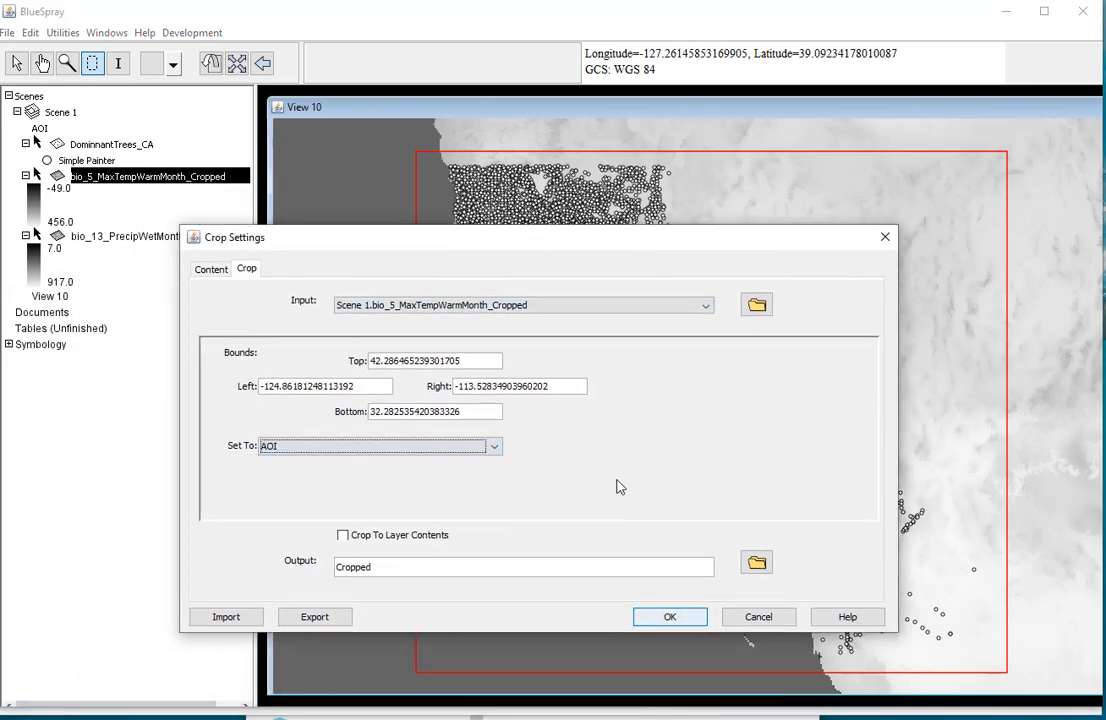
{"action": "left_click", "coordinate": [670, 620]}
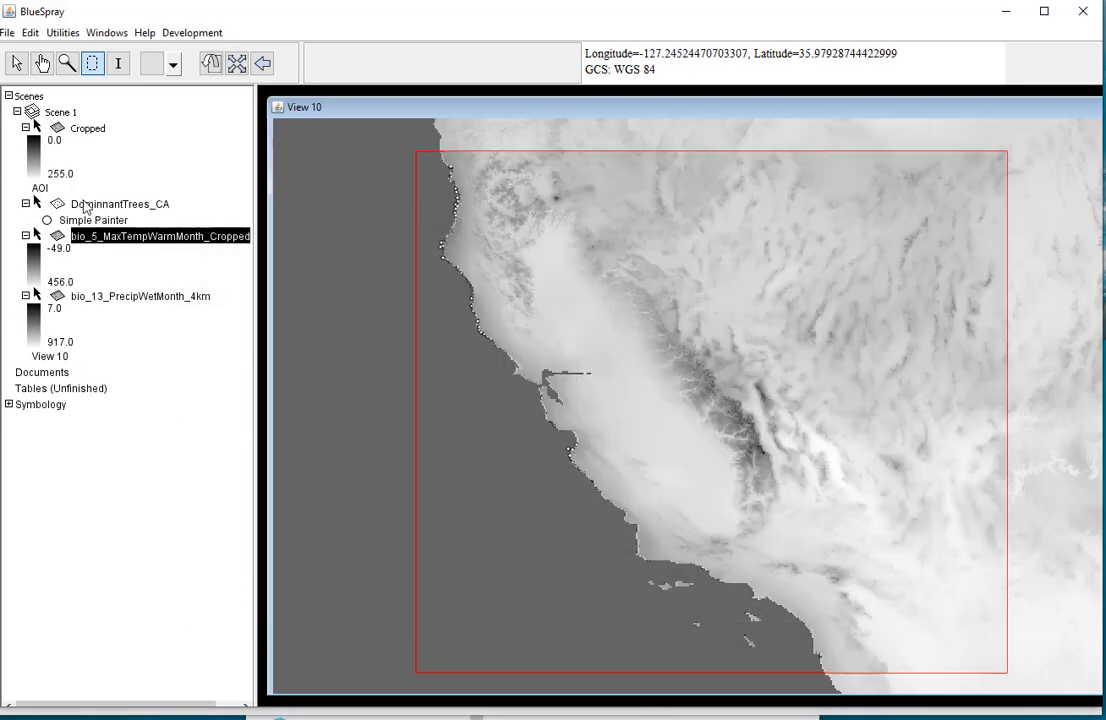
- Examine the raster properties of the Cropped layer, including its width, height and pixel size, and leave the settings without changes
{"action": "right_click", "coordinate": [97, 135]}
{"action": "left_click", "coordinate": [148, 270]}
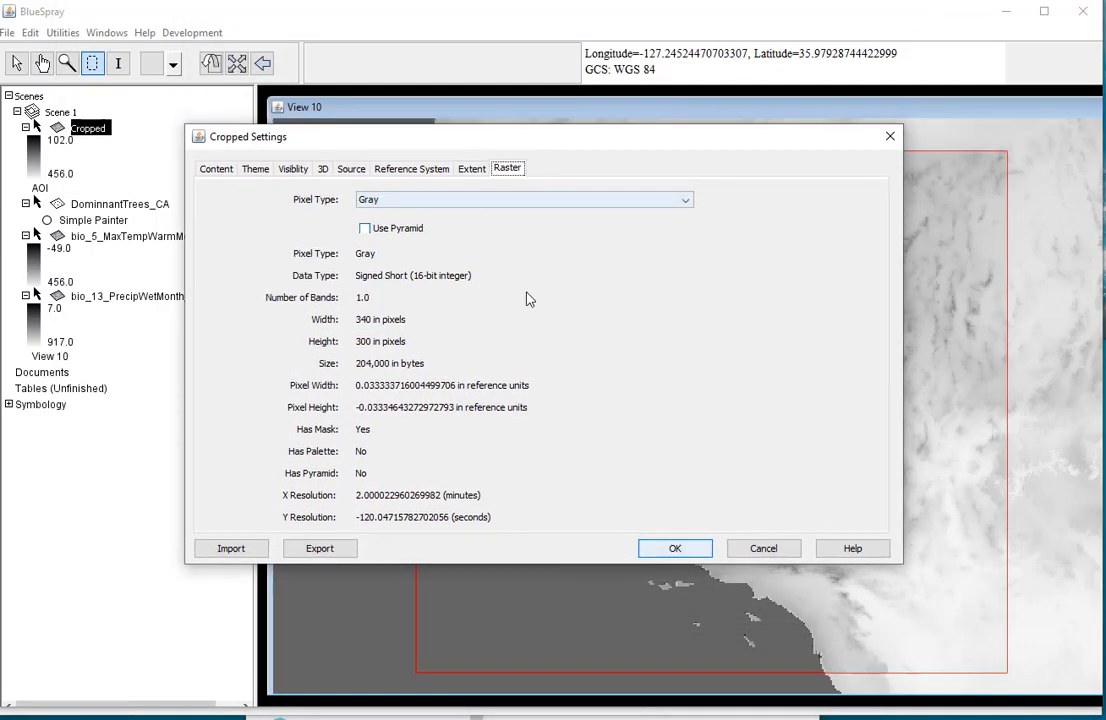
{"action": "left_click_drag", "start_coordinate": [548, 69], "coordinate": [538, 132]}
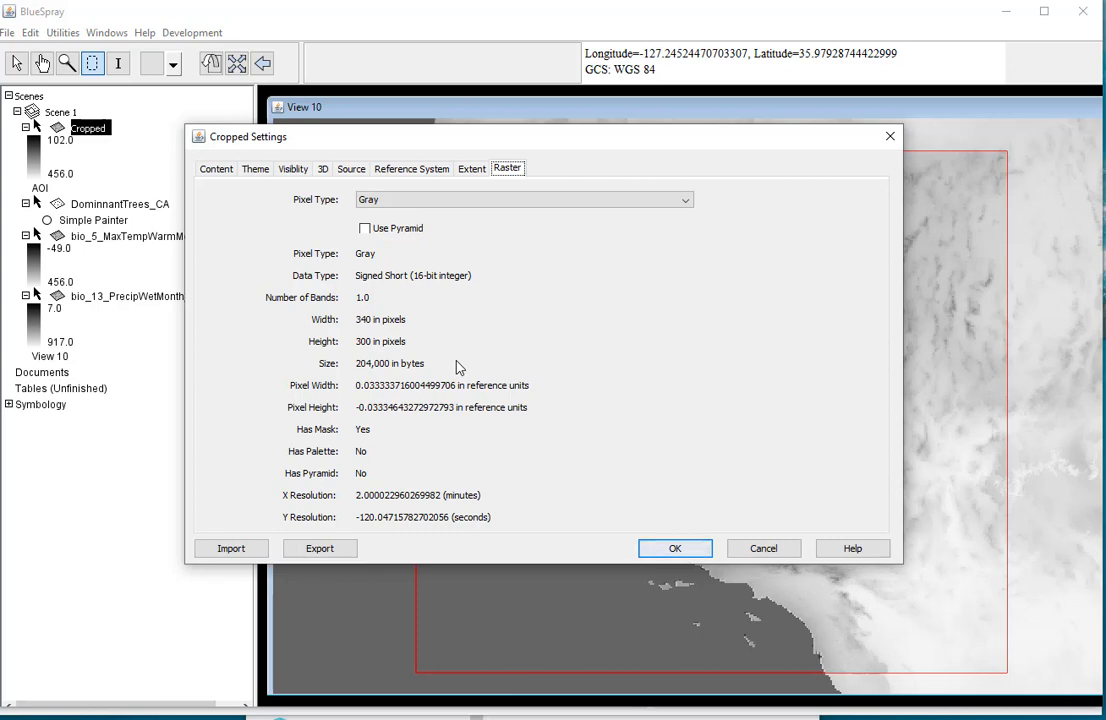
{"action": "left_click", "coordinate": [763, 546]}
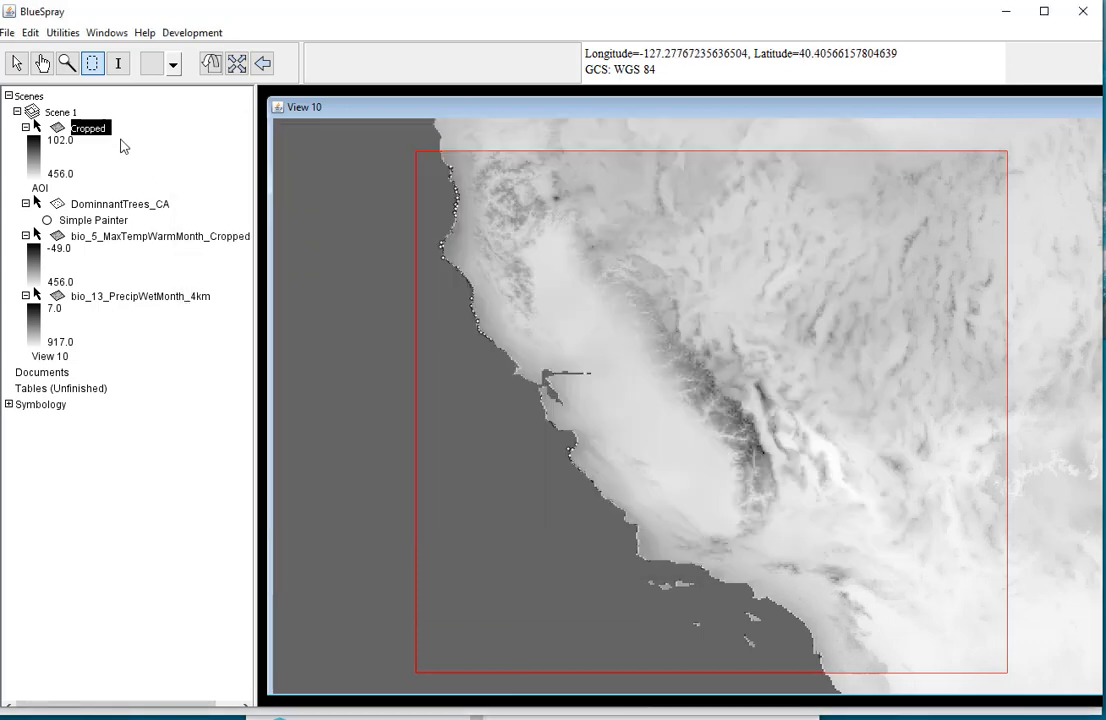
- Resample the Cropped raster with the NEAREST method at a sample rate of 2.5, naming the result Sampled
{"action": "right_click", "coordinate": [110, 131]}
{"action": "left_click", "coordinate": [106, 135]}
{"action": "right_click", "coordinate": [106, 135]}
{"action": "mouse_move", "coordinate": [158, 141]}
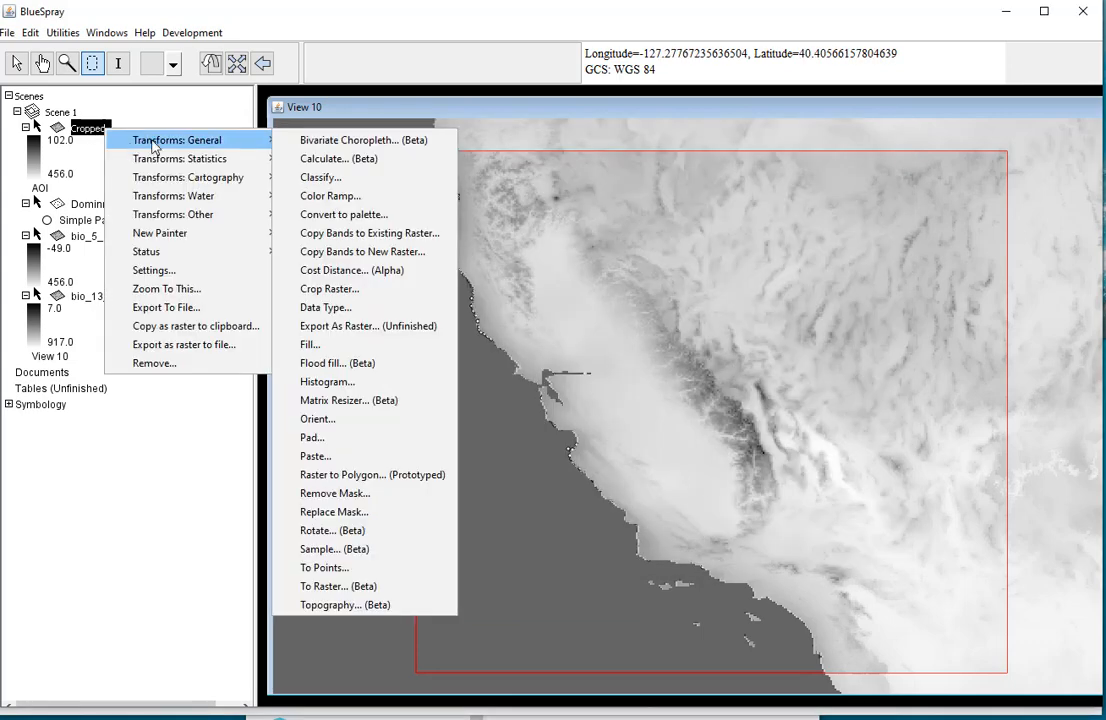
{"action": "left_click", "coordinate": [369, 556]}
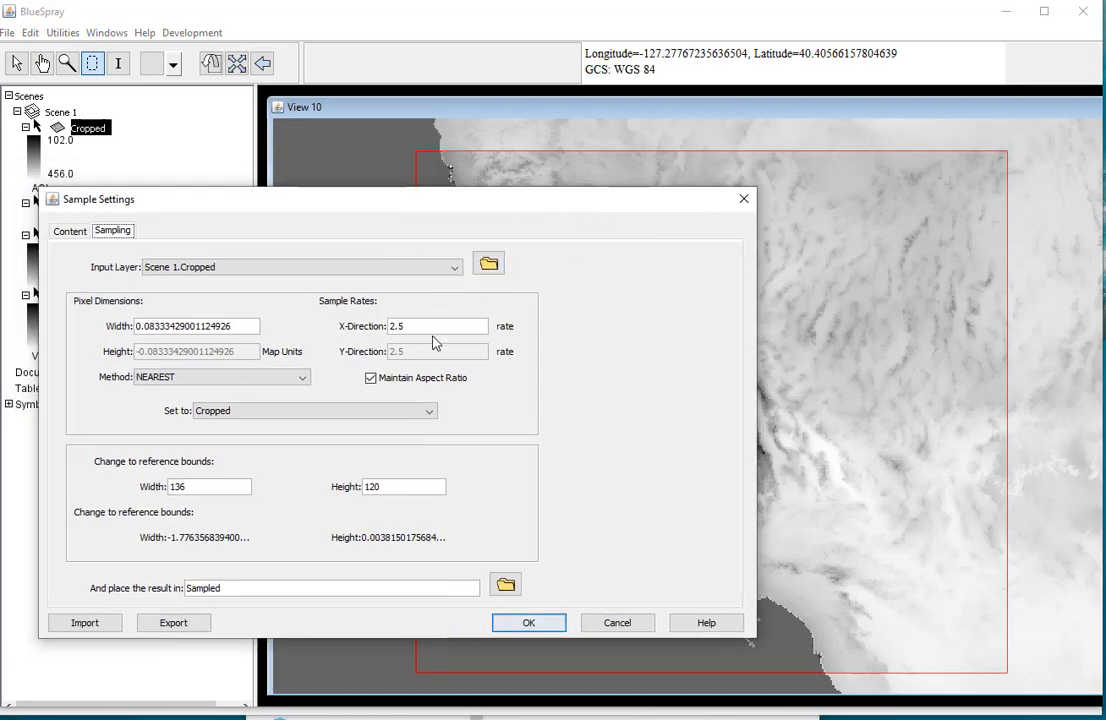
{"action": "left_click", "coordinate": [529, 623]}
- Remove the Cropped raster layer from the scene
{"action": "right_click", "coordinate": [98, 188]}
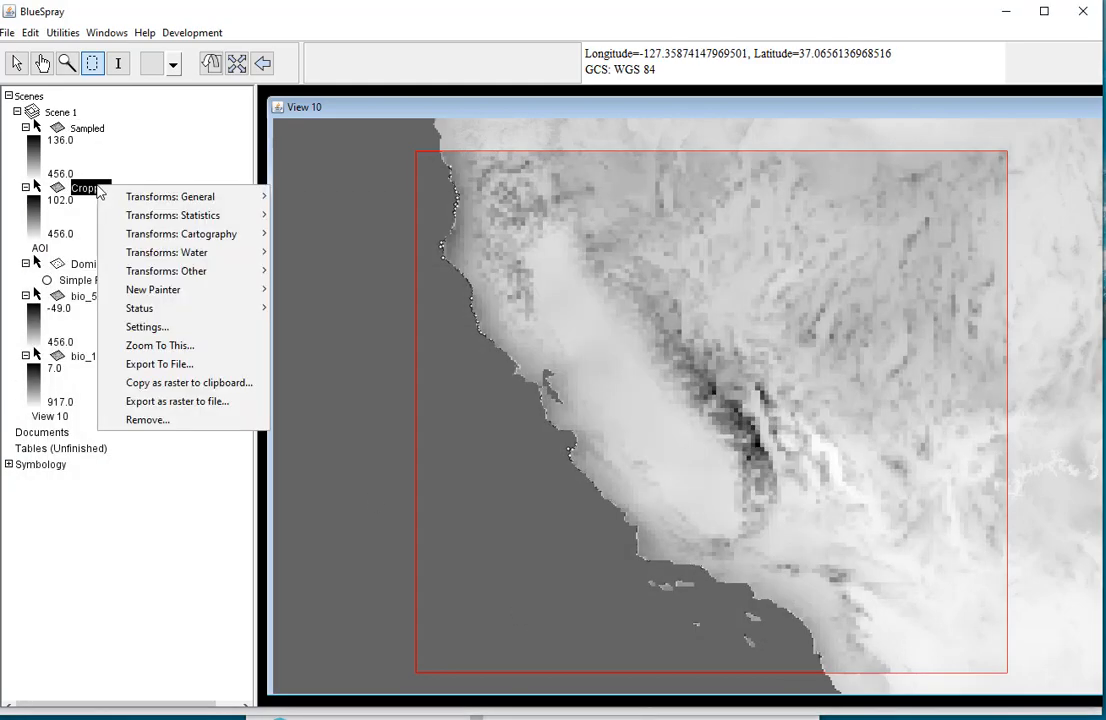
{"action": "left_click", "coordinate": [143, 420]}
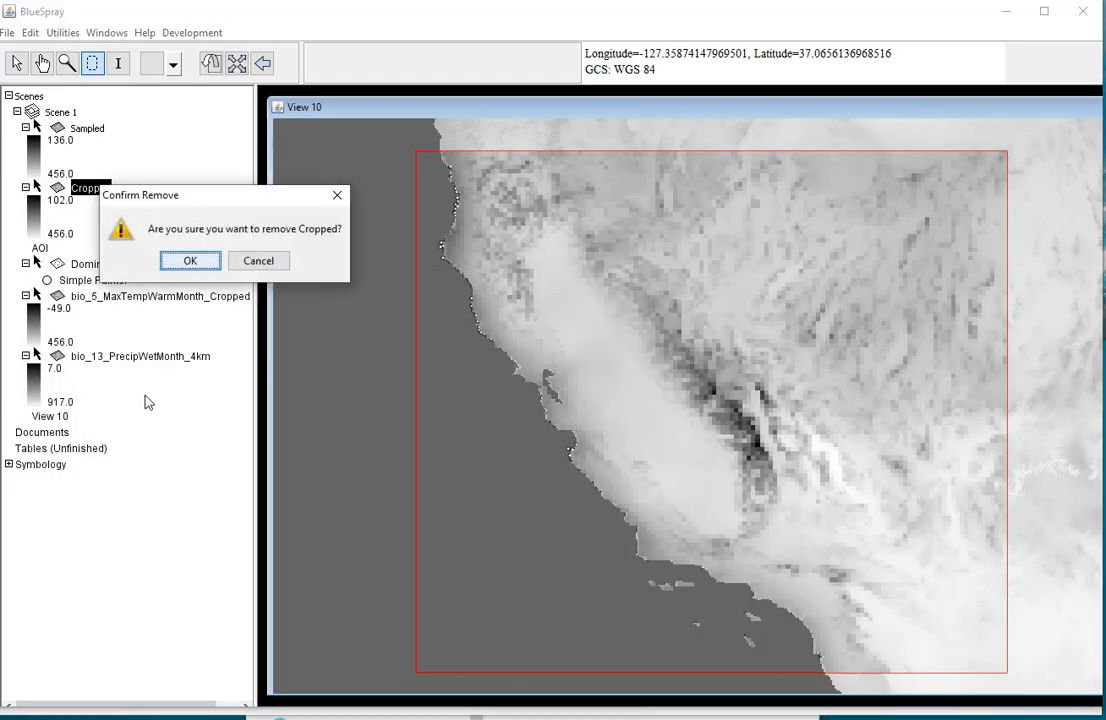
{"action": "left_click", "coordinate": [180, 259]}
- Convert the Sampled raster to a point layer named Points from Raster, without limiting the values
{"action": "right_click", "coordinate": [97, 128]}
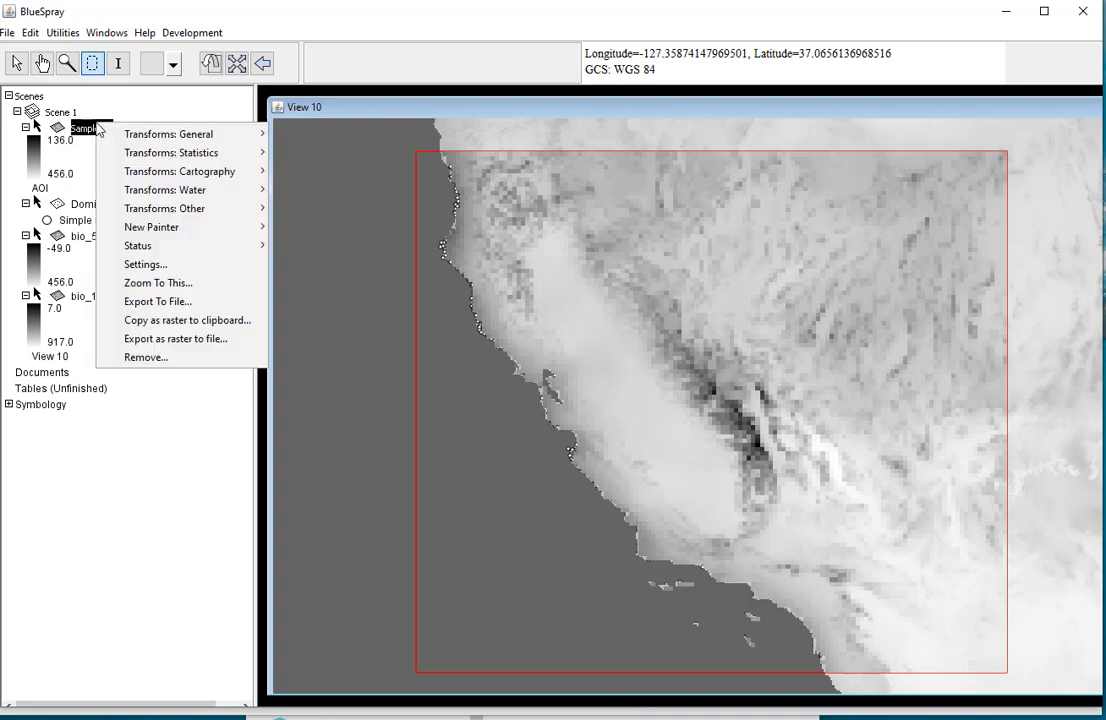
{"action": "mouse_move", "coordinate": [150, 134]}
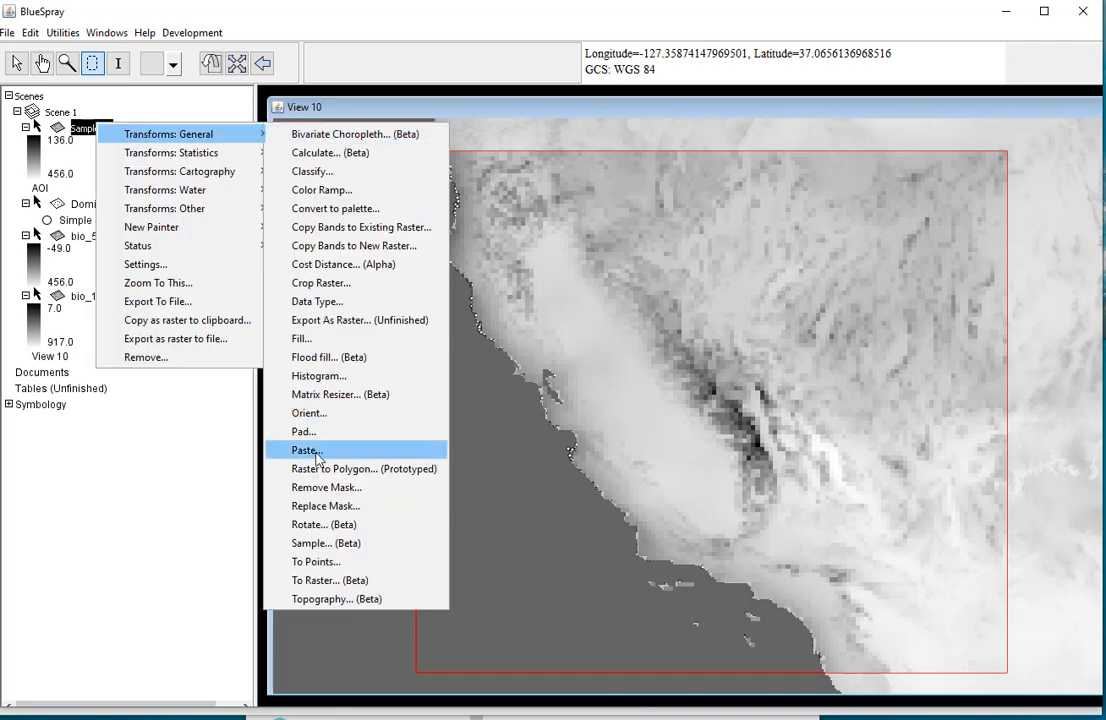
{"action": "left_click", "coordinate": [316, 563]}
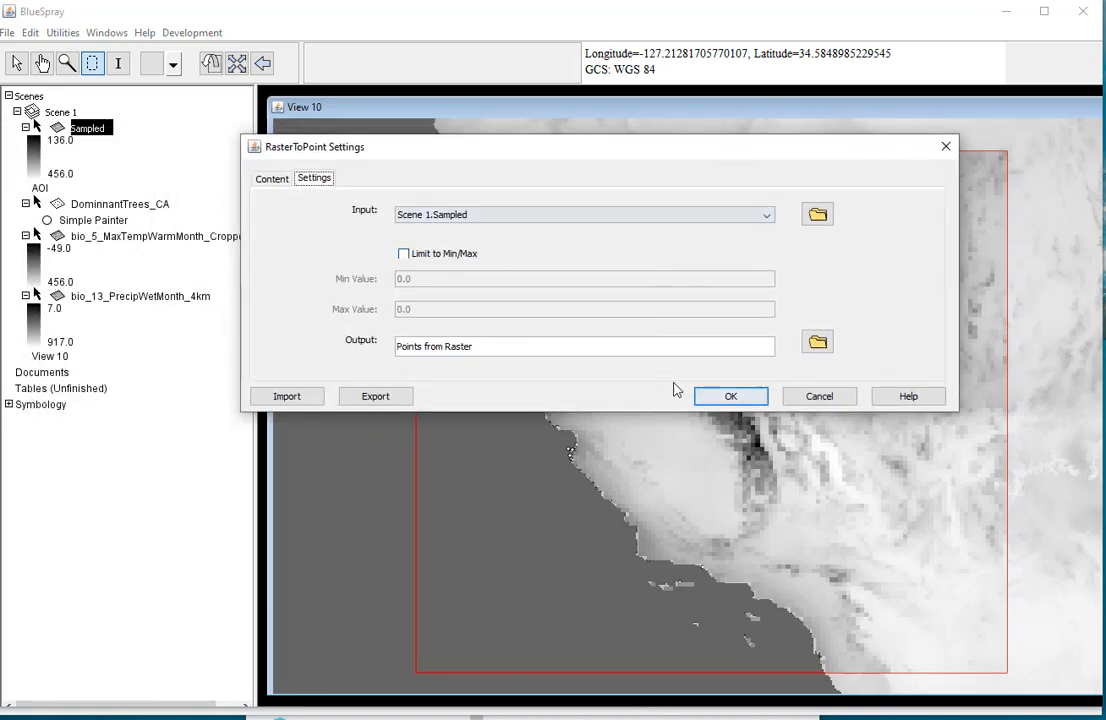
{"action": "left_click", "coordinate": [730, 396]}
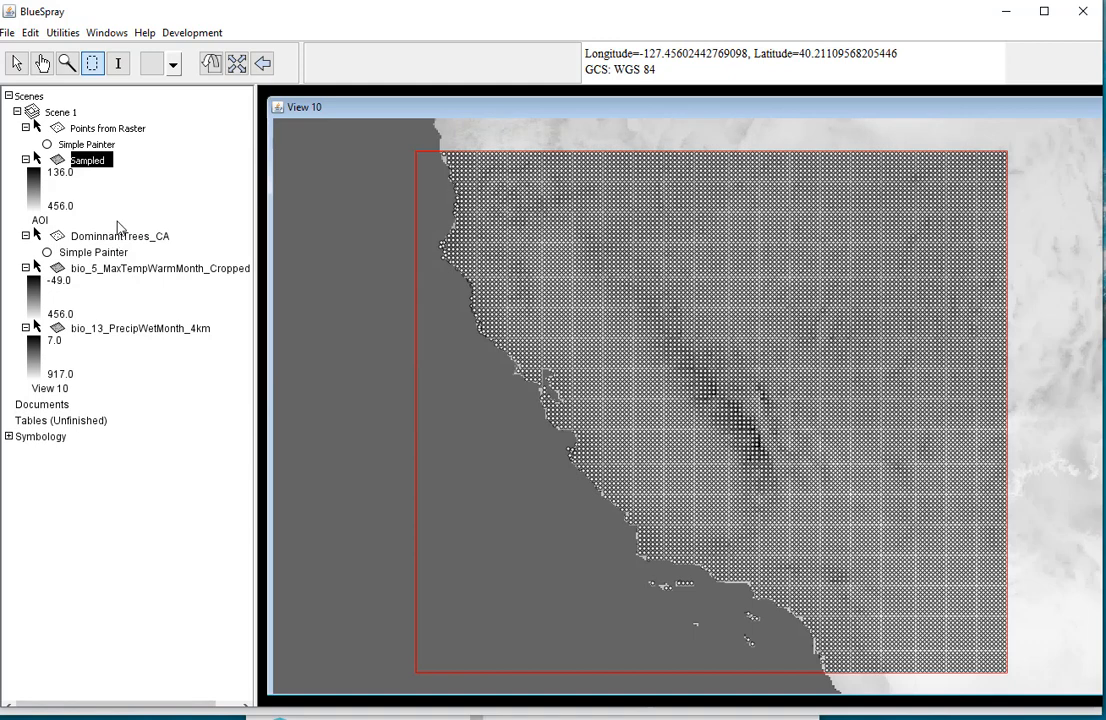
- Open the attribute table of the Points from Raster layer and place it over the map
{"action": "left_click", "coordinate": [121, 270]}
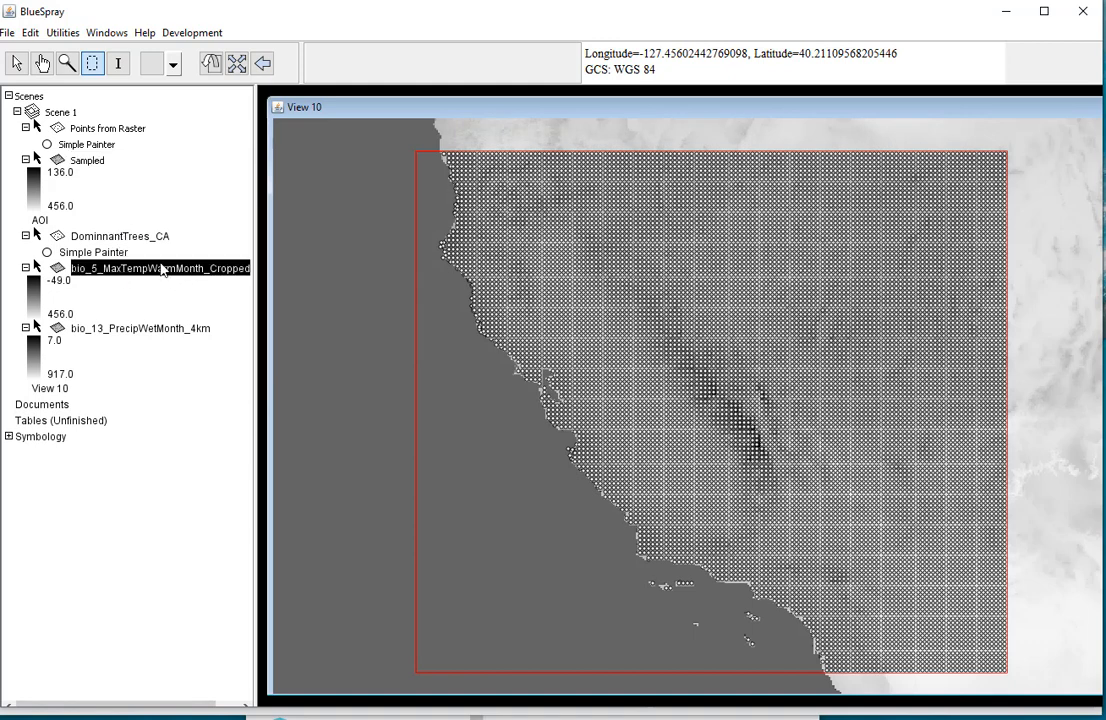
{"action": "right_click", "coordinate": [126, 133]}
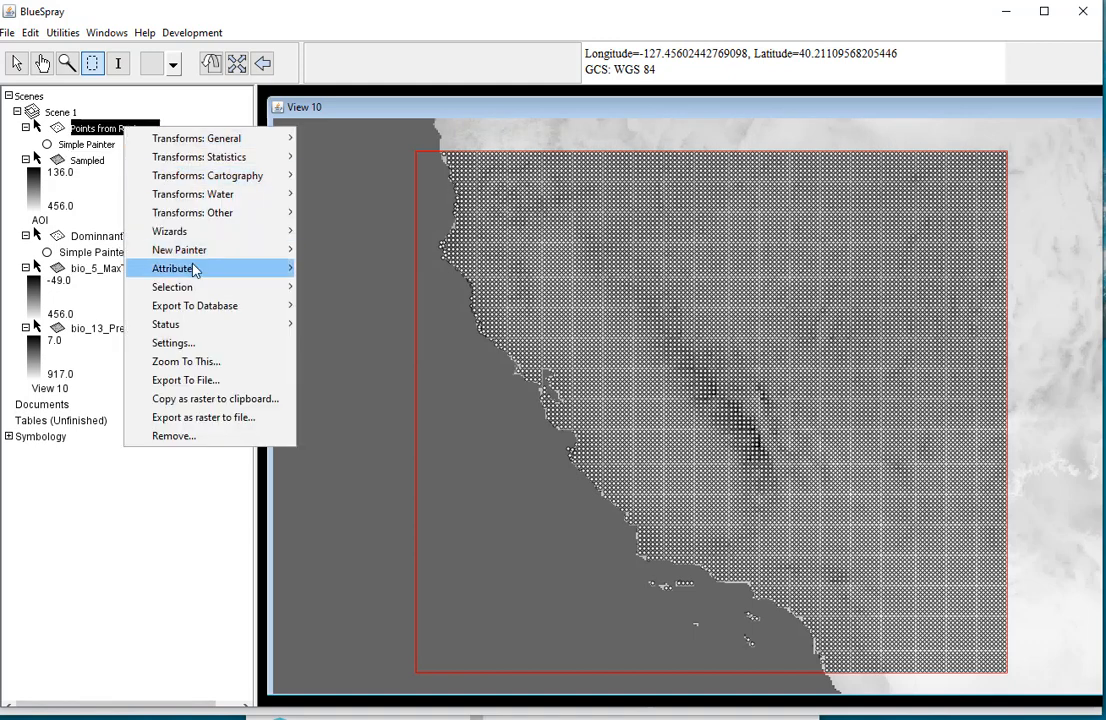
{"action": "mouse_move", "coordinate": [265, 269]}
{"action": "left_click", "coordinate": [318, 270]}
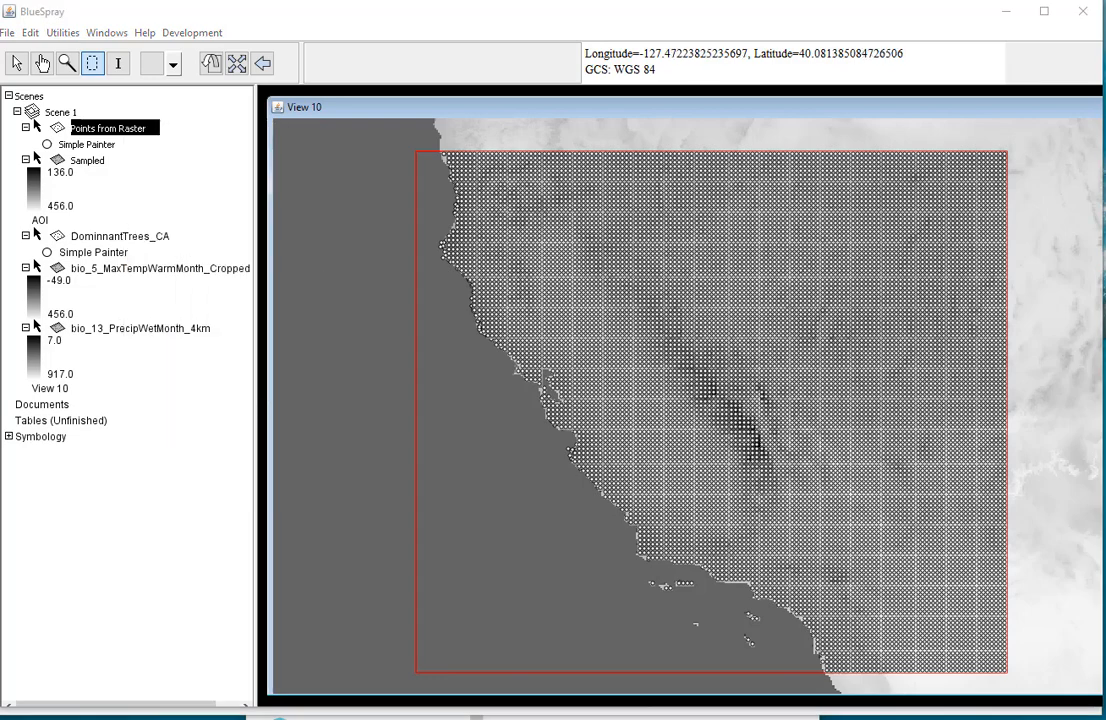
{"action": "left_click_drag", "start_coordinate": [407, 395], "coordinate": [447, 222]}
- Open the settings of the table's Value column and enter MaxTemp as its name
{"action": "right_click", "coordinate": [471, 261]}
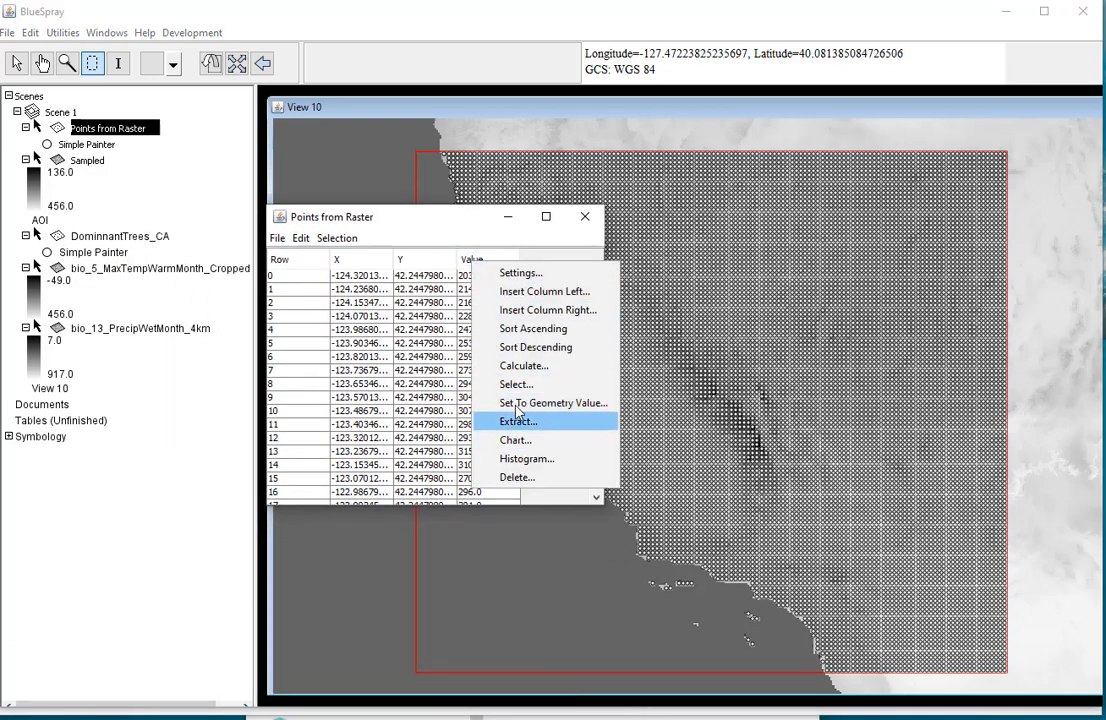
{"action": "left_click", "coordinate": [537, 291]}
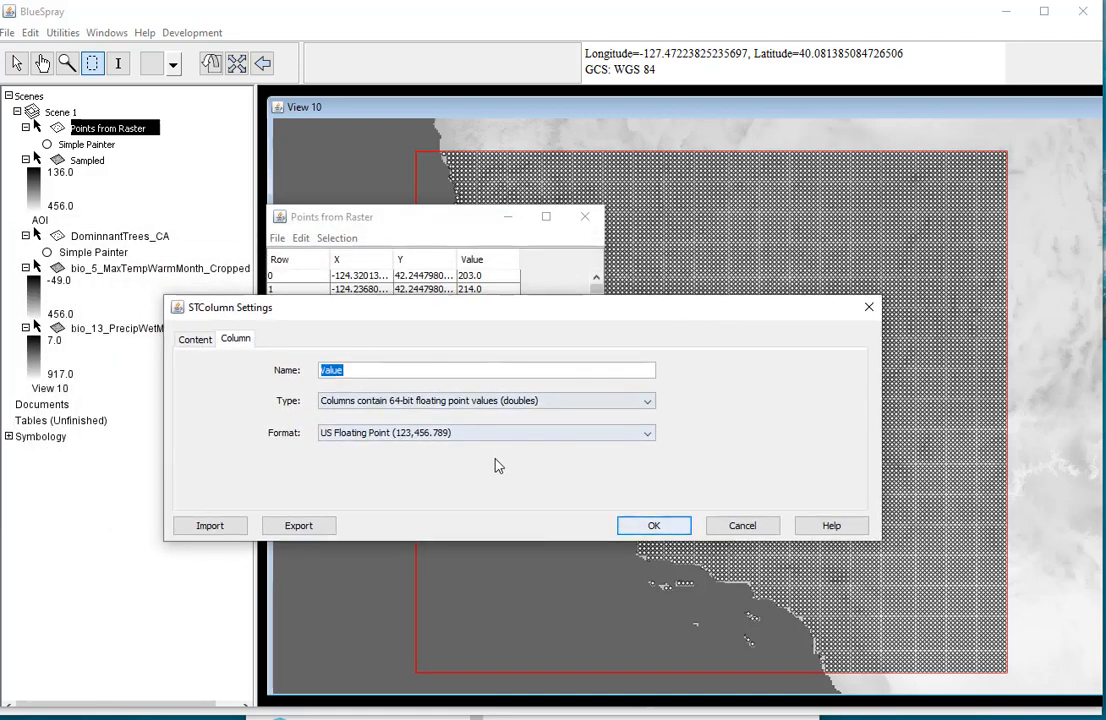
{"action": "type", "text": "MaxTemp"}
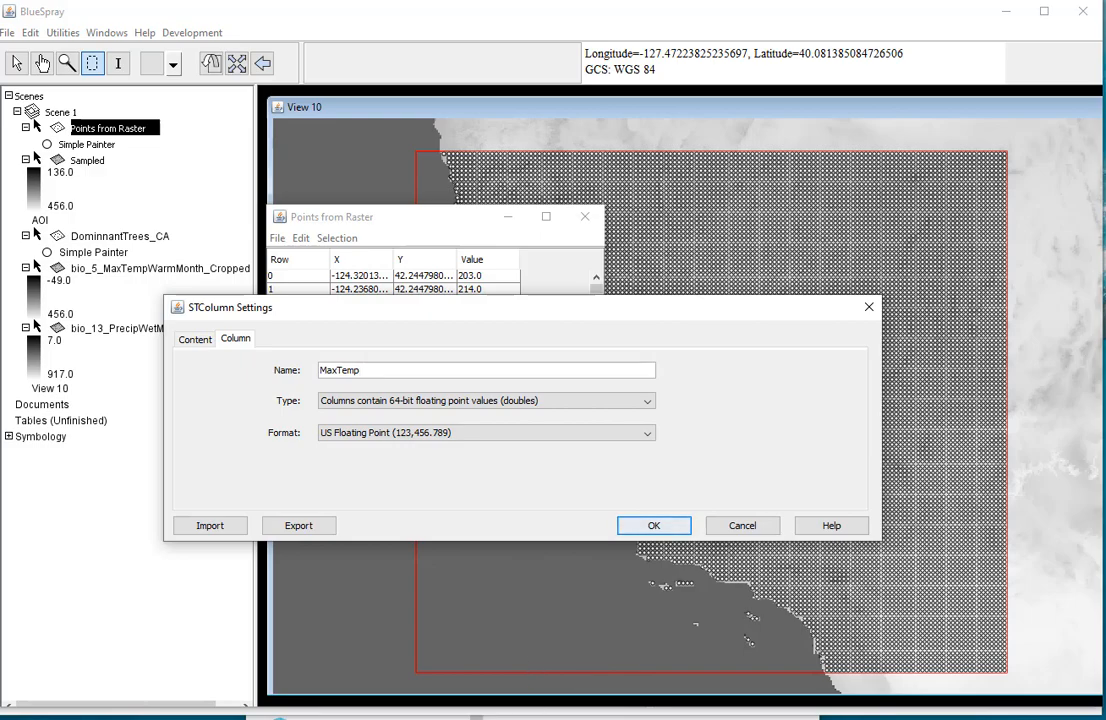
- Switch to RStudio and close the FinalData, NewData and TheData tables
{"action": "key", "text": "alt+Tab"}
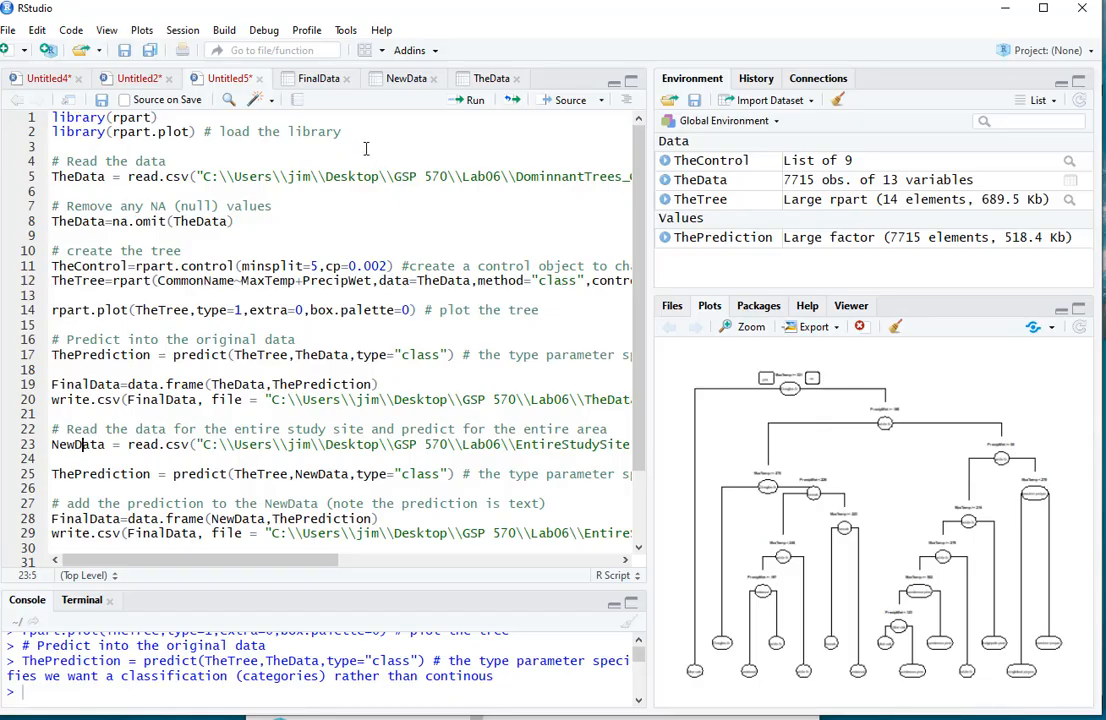
{"action": "left_click", "coordinate": [347, 79]}
{"action": "left_click", "coordinate": [345, 79]}
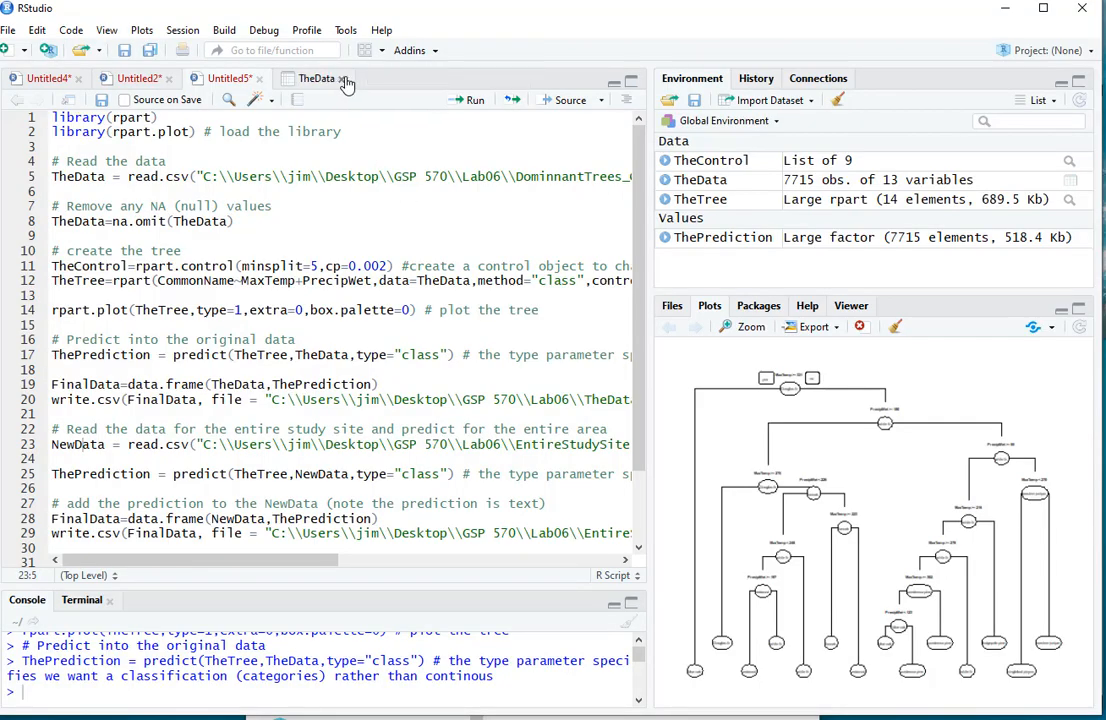
{"action": "left_click", "coordinate": [345, 79]}
- View TheData to check its covariate column names, and confirm the MaxTemp column name in BlueSpray
{"action": "double_click", "coordinate": [753, 193]}
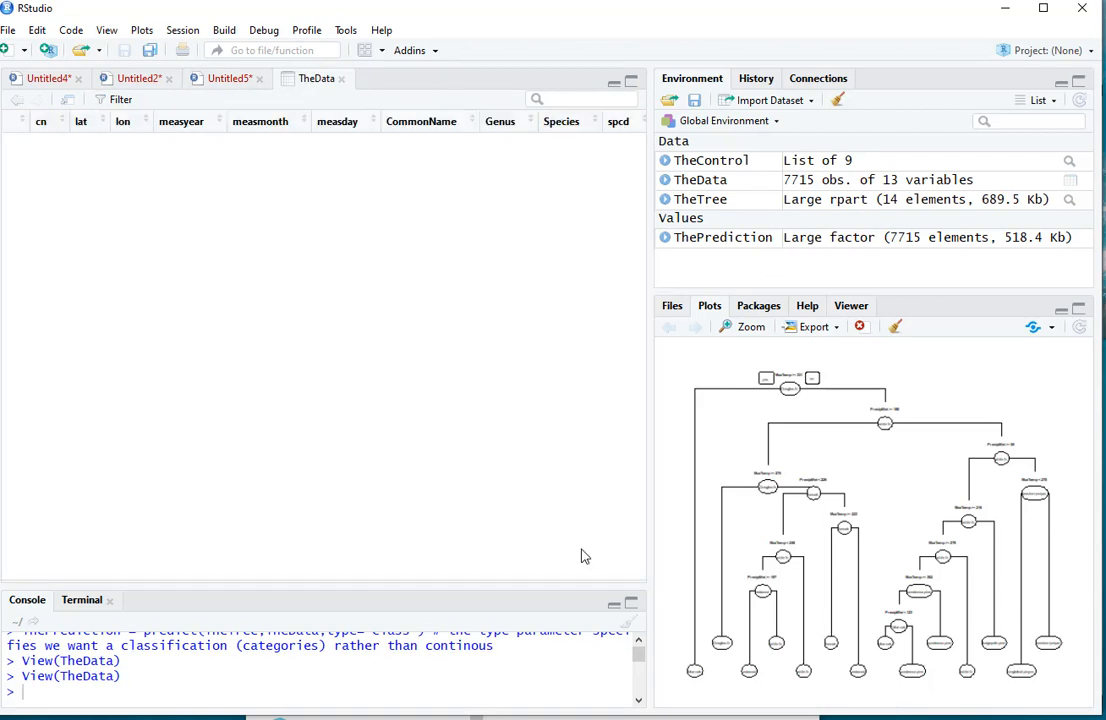
{"action": "left_click", "coordinate": [585, 552]}
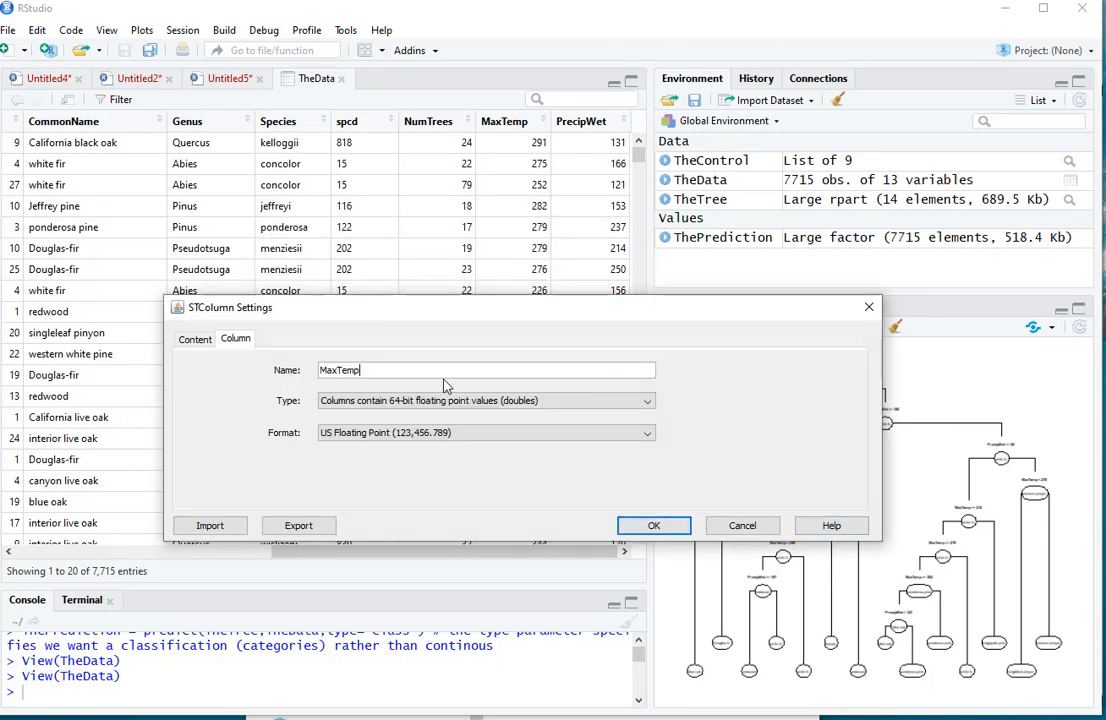
{"action": "left_click", "coordinate": [652, 525]}
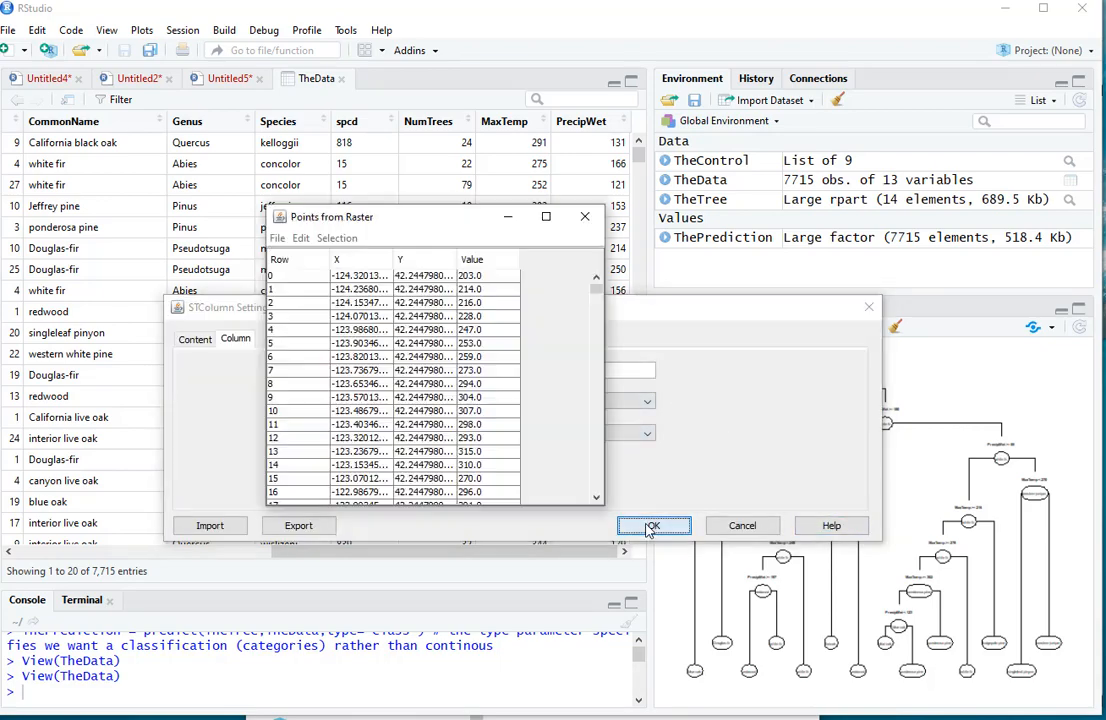
- Insert a PrecipWet column of 64-bit floating point values to the right of MaxTemp in the Points from Raster table
{"action": "right_click", "coordinate": [474, 262]}
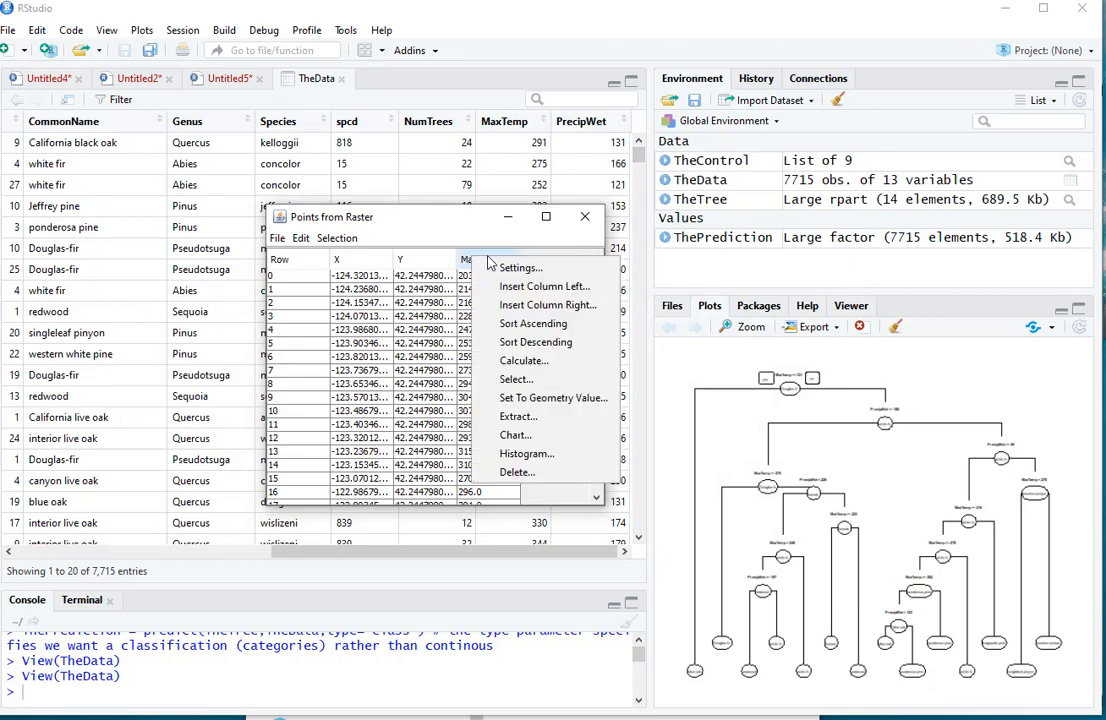
{"action": "left_click", "coordinate": [512, 288]}
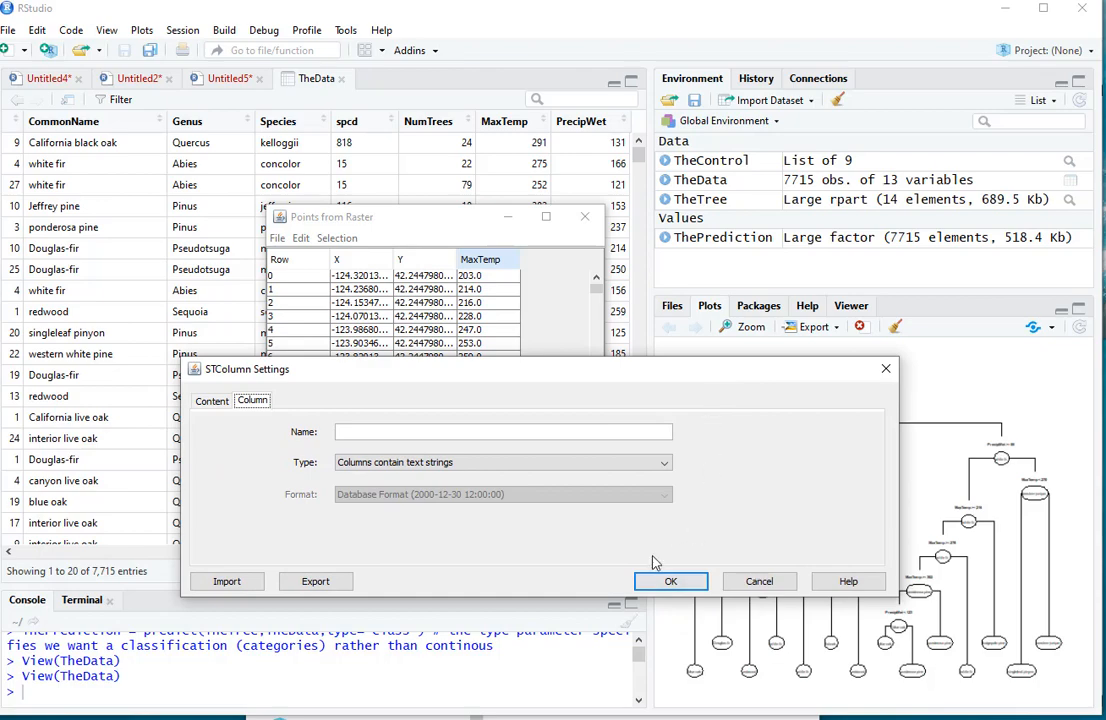
{"action": "left_click", "coordinate": [383, 432]}
{"action": "type", "text": "PrecipWe"}
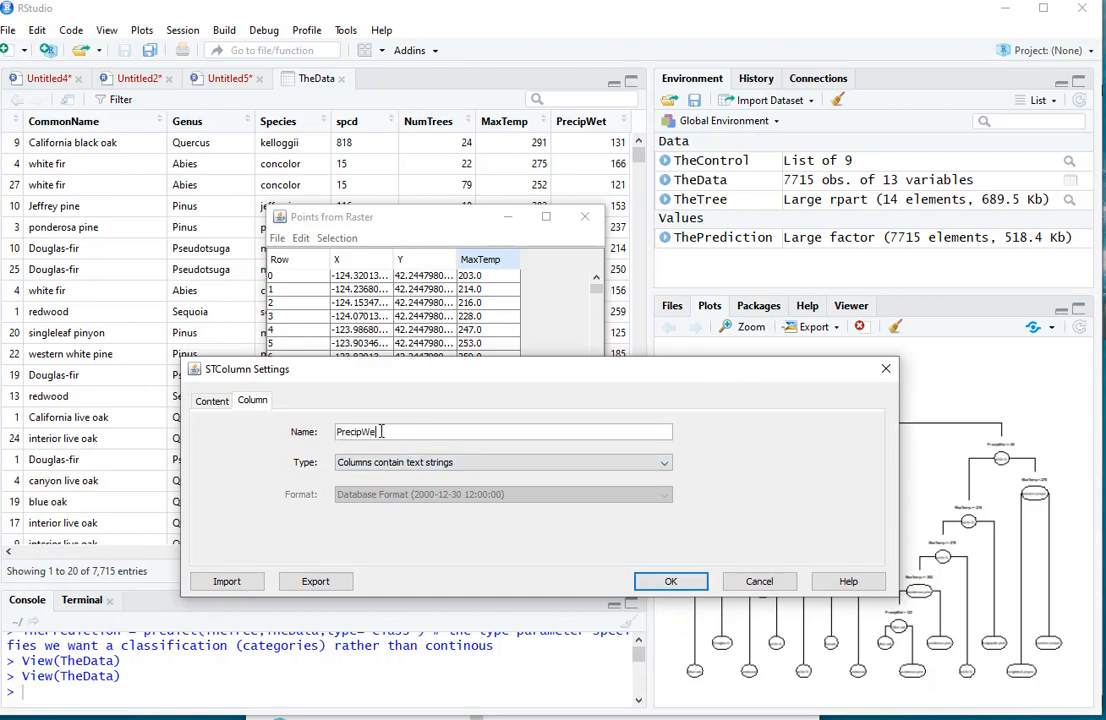
{"action": "type", "text": "t"}
{"action": "left_click", "coordinate": [407, 462]}
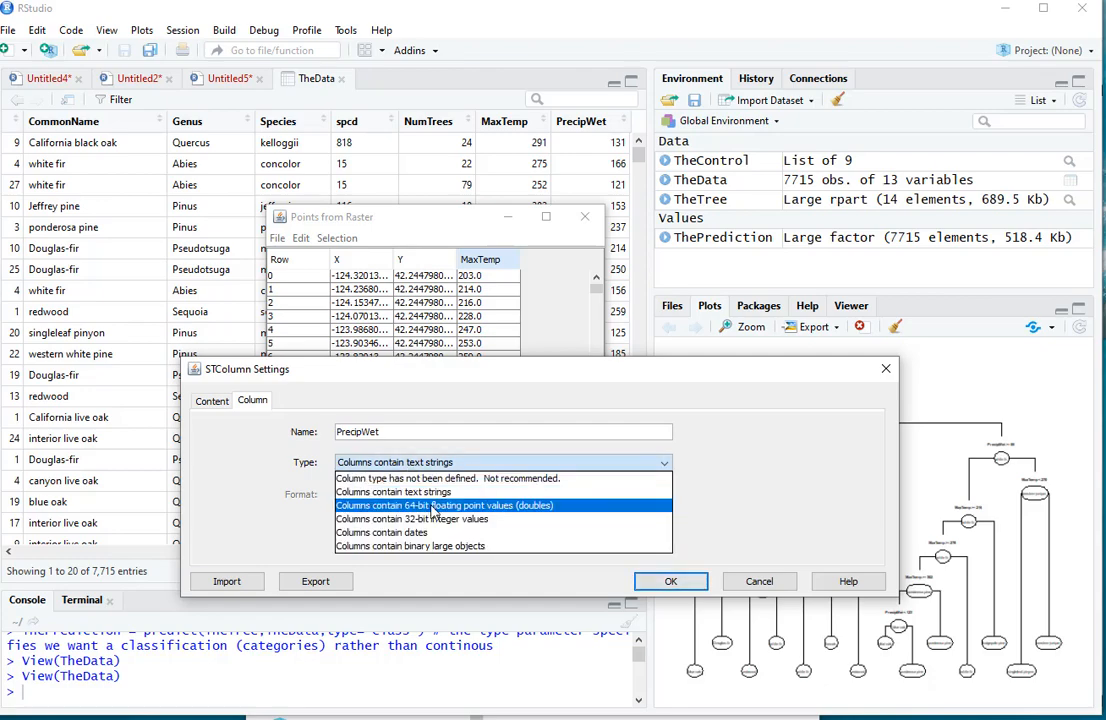
{"action": "left_click", "coordinate": [432, 506]}
{"action": "left_click", "coordinate": [667, 583]}
- Extract pixel values from Scene 1.Sampled into the PrecipWet attribute using the Mean function, and close the table
{"action": "right_click", "coordinate": [566, 262]}
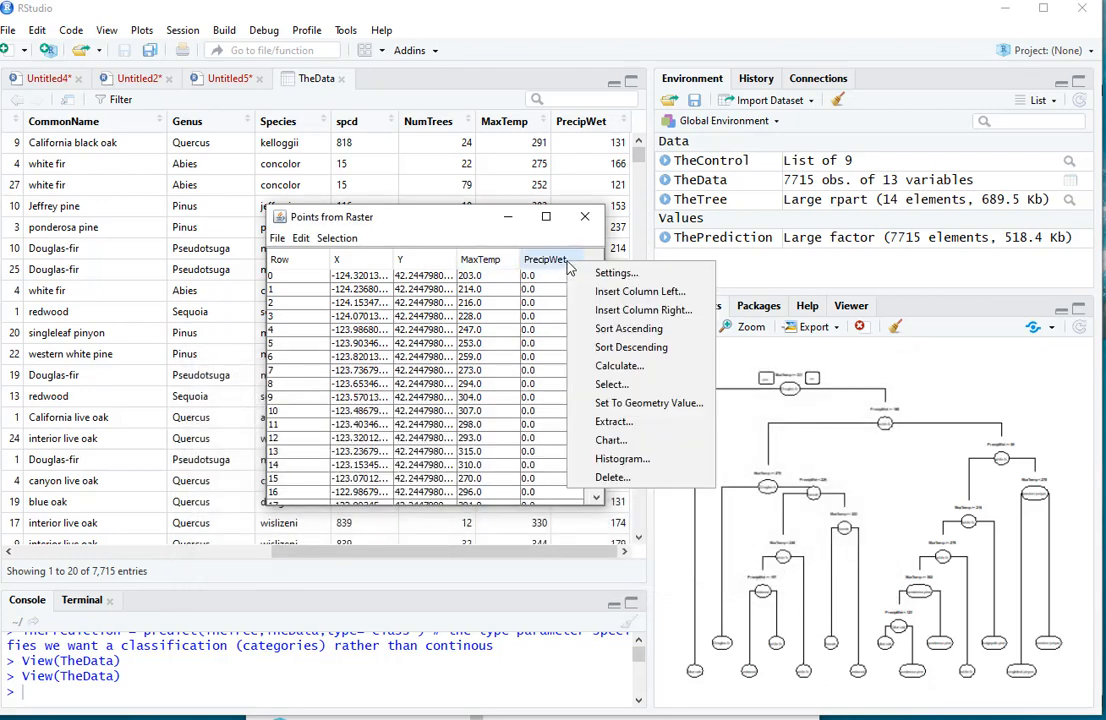
{"action": "left_click", "coordinate": [610, 421]}
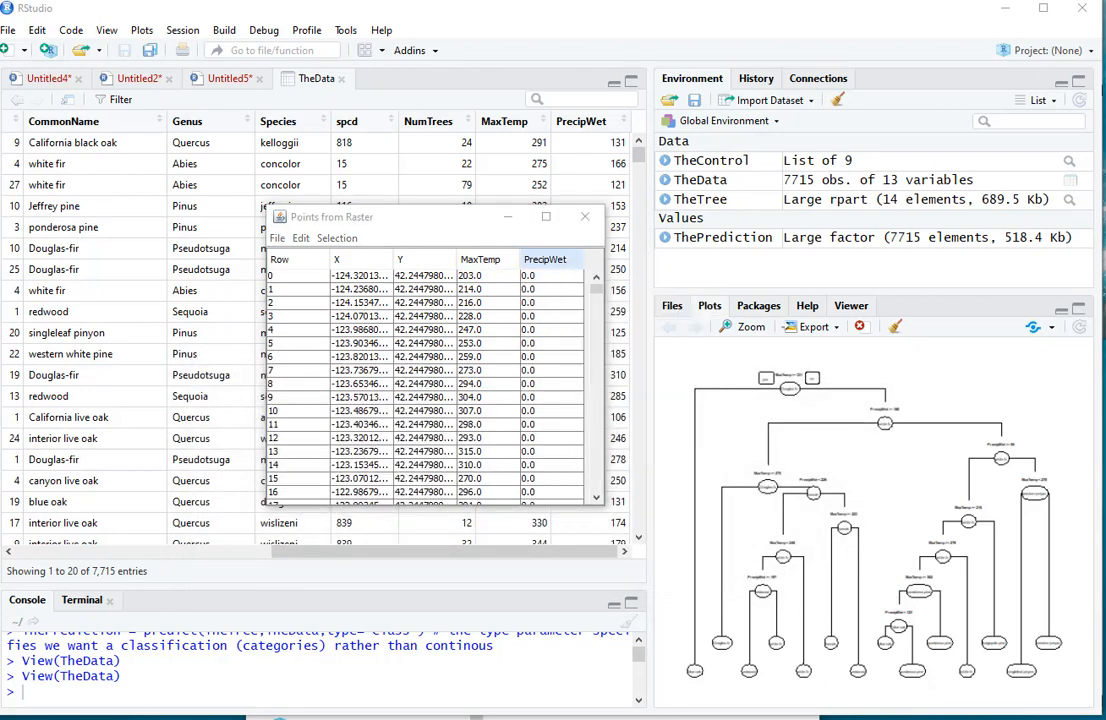
{"action": "left_click", "coordinate": [316, 418]}
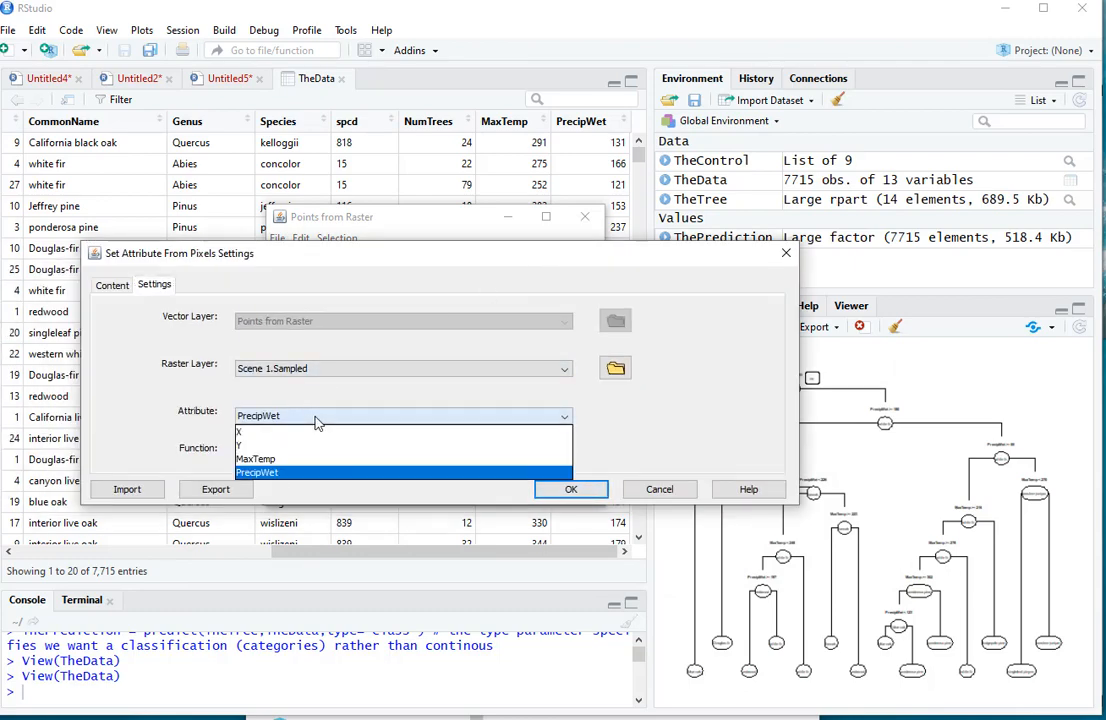
{"action": "left_click", "coordinate": [316, 476]}
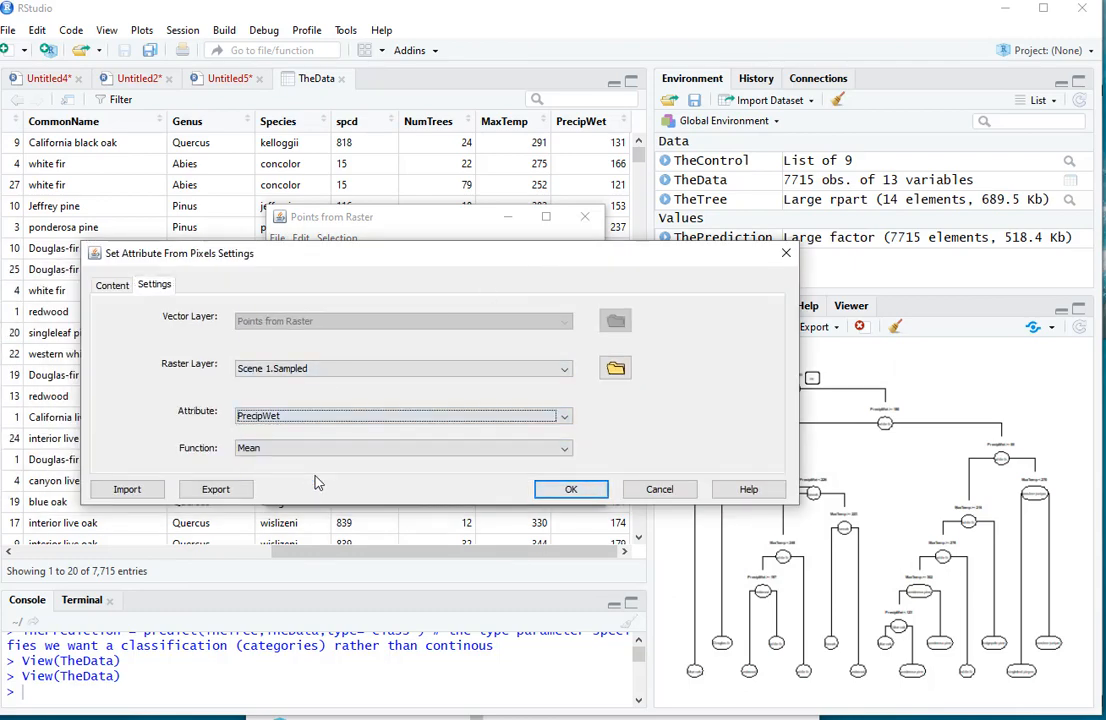
{"action": "left_click", "coordinate": [316, 455]}
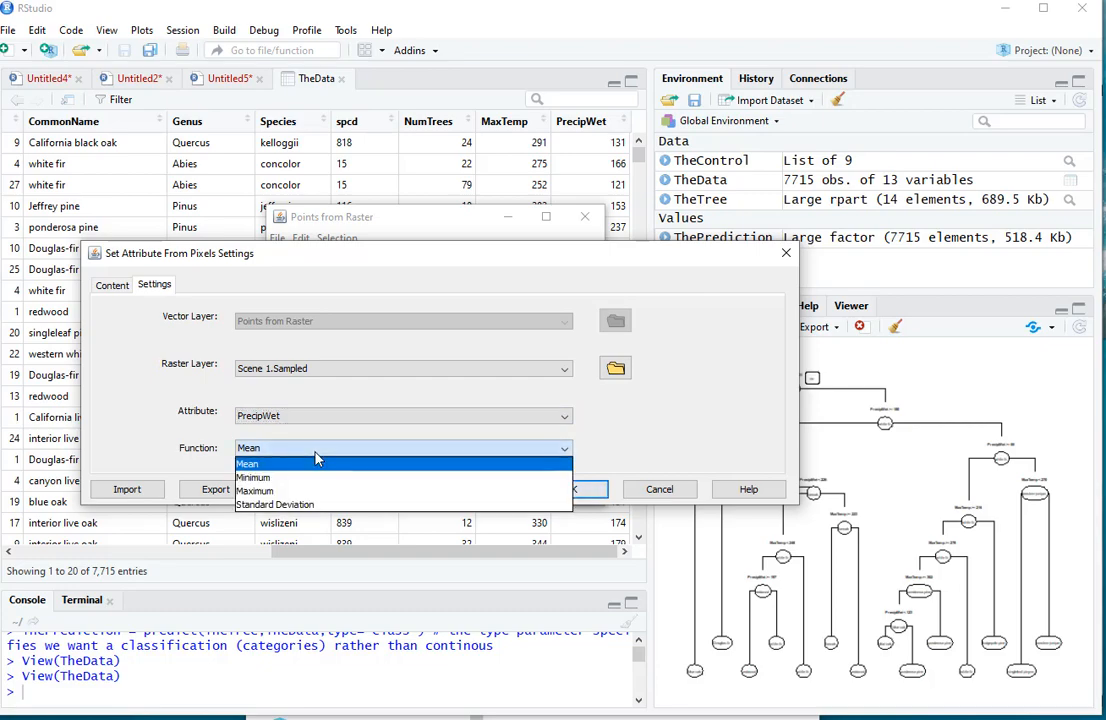
{"action": "left_click", "coordinate": [316, 460]}
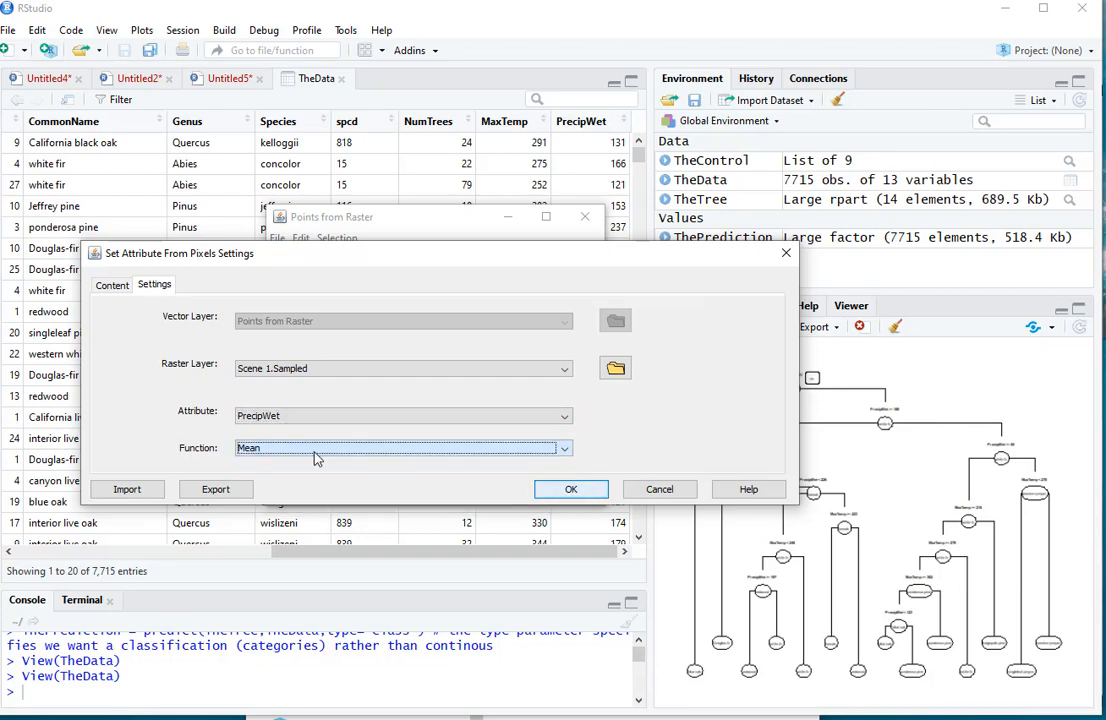
{"action": "left_click", "coordinate": [570, 490]}
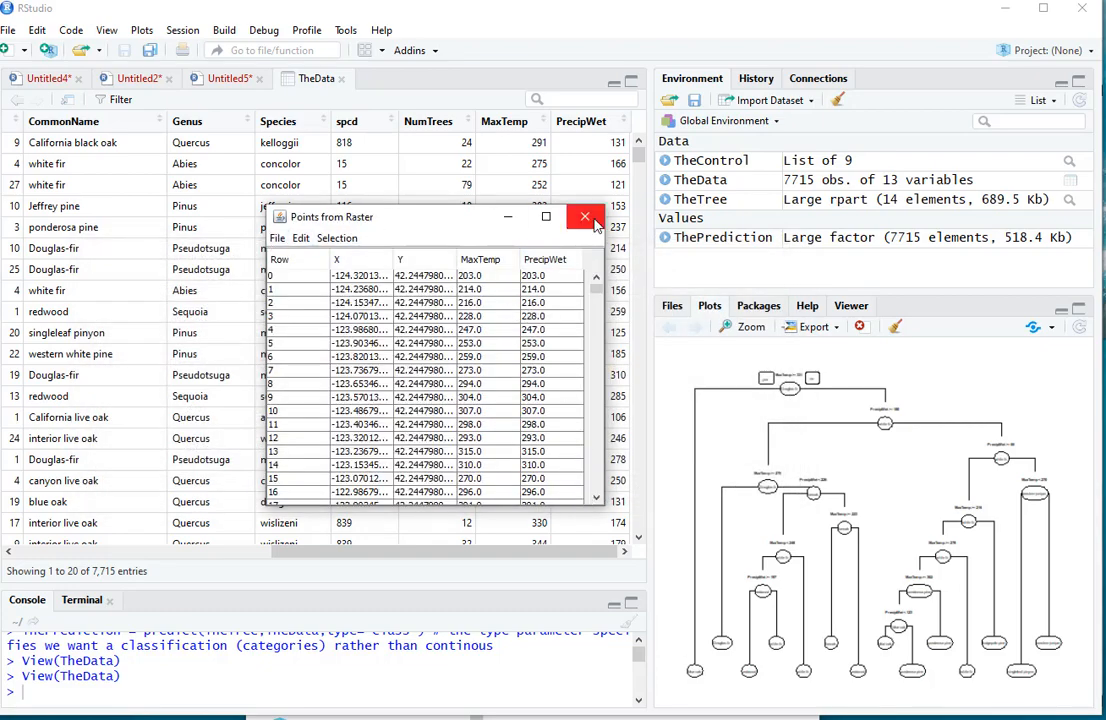
{"action": "left_click", "coordinate": [584, 217]}
- Switch to BlueSpray and export the Points from Raster layer to the Lab06 folder as EntireStudySite2.csv
{"action": "key", "text": "alt+Tab"}
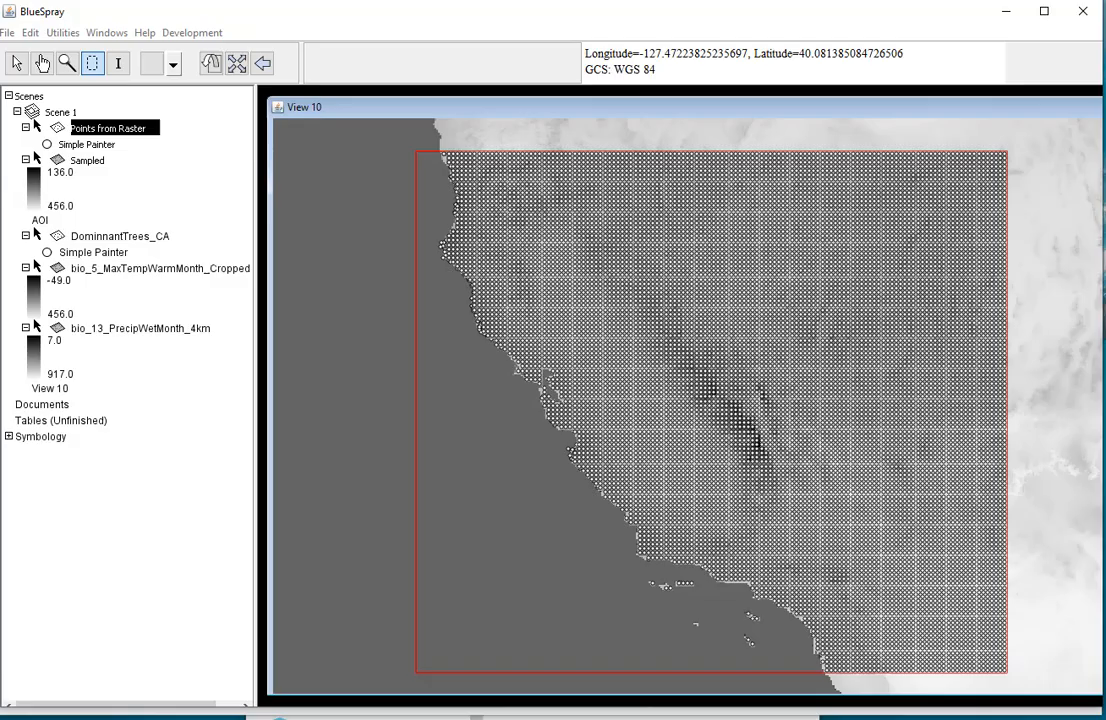
{"action": "right_click", "coordinate": [113, 130]}
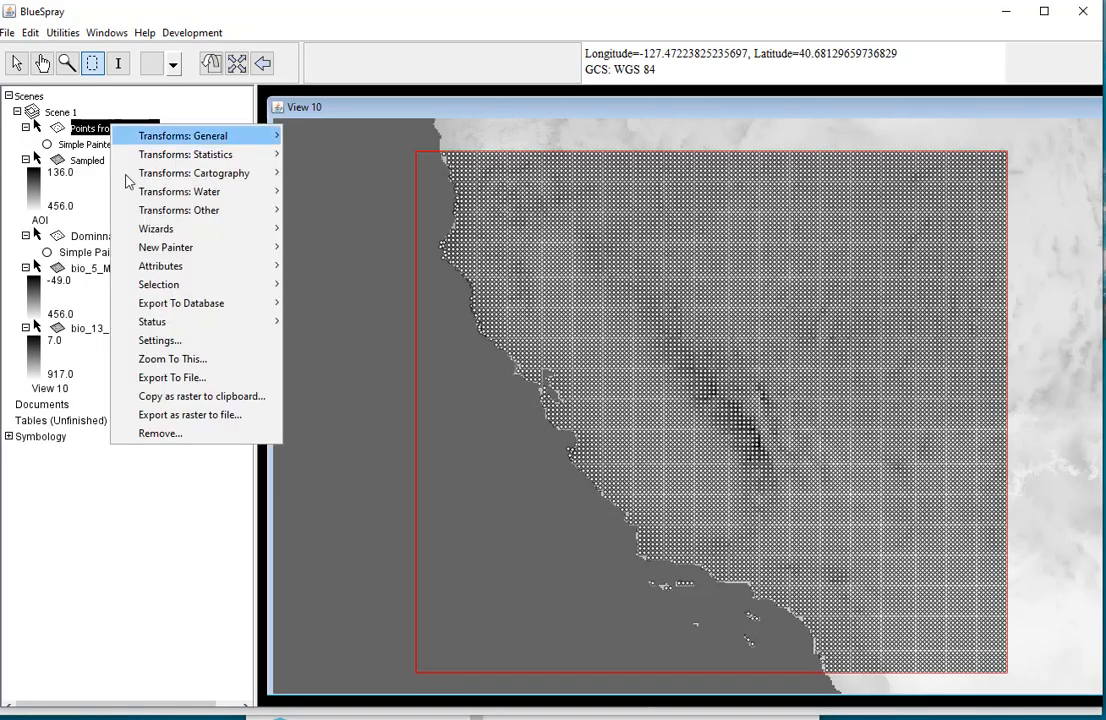
{"action": "left_click", "coordinate": [172, 377]}
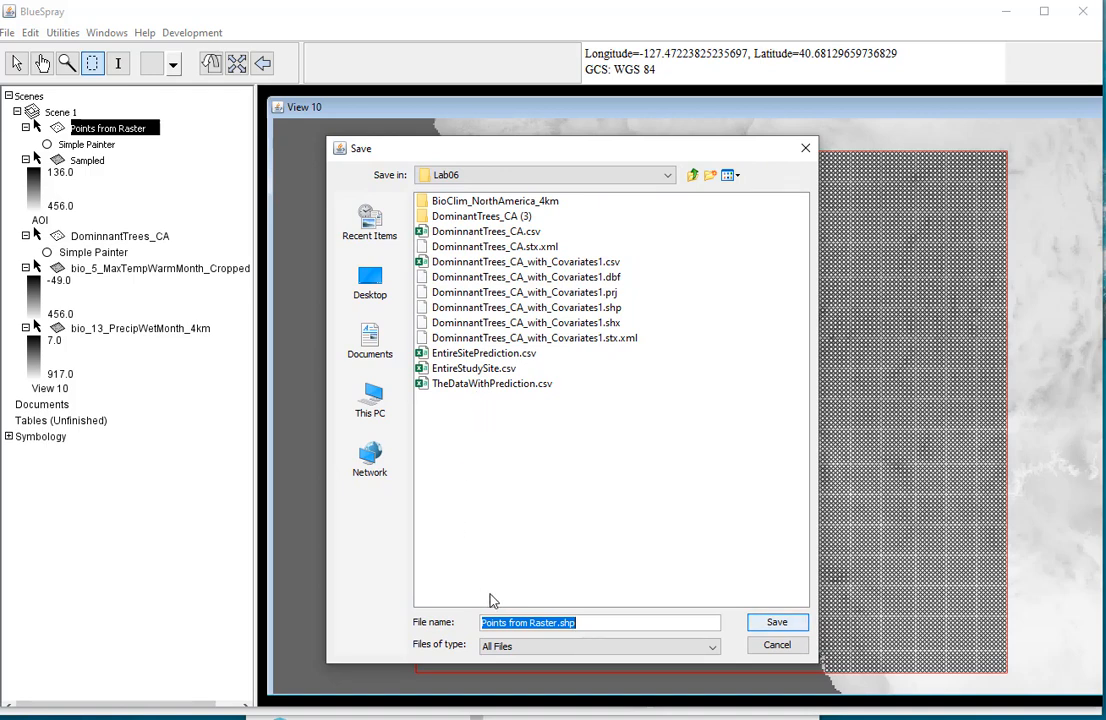
{"action": "left_click", "coordinate": [500, 370]}
{"action": "left_click", "coordinate": [545, 623]}
{"action": "type", "text": "2.csv"}
{"action": "left_click", "coordinate": [777, 623]}
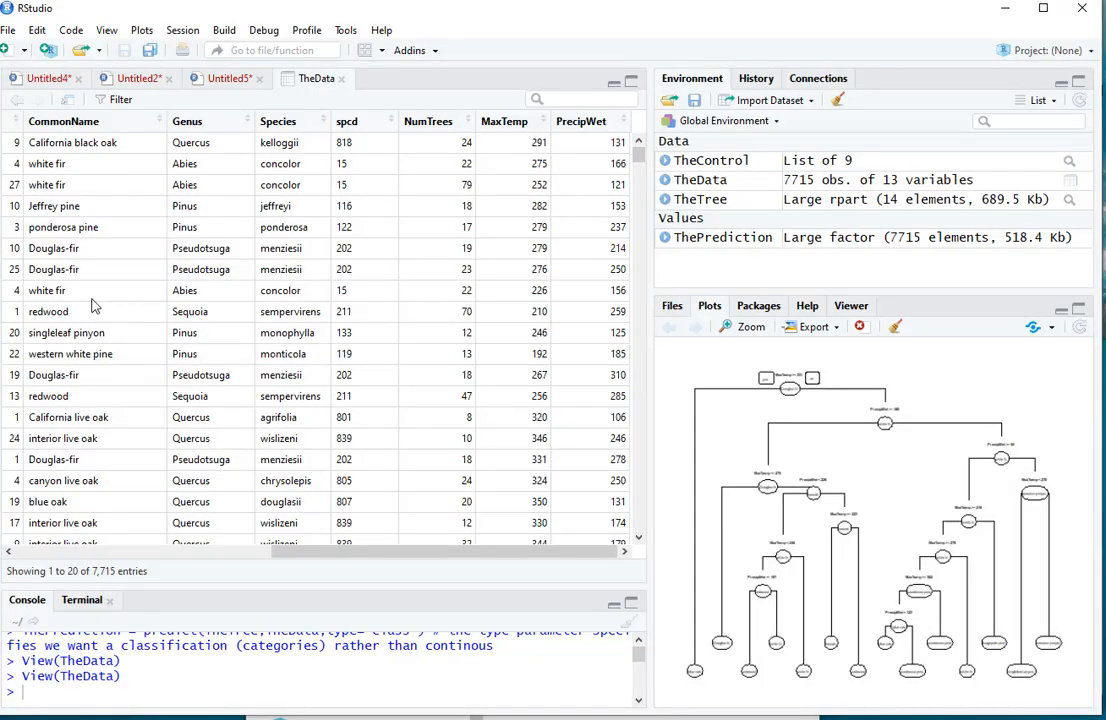
- In the RStudio prediction script, change the file read into NewData to EntireStudySite2.csv
{"action": "left_click", "coordinate": [229, 79]}
{"action": "scroll", "coordinate": [160, 350], "scroll_direction": "down", "scroll_amount": 2}
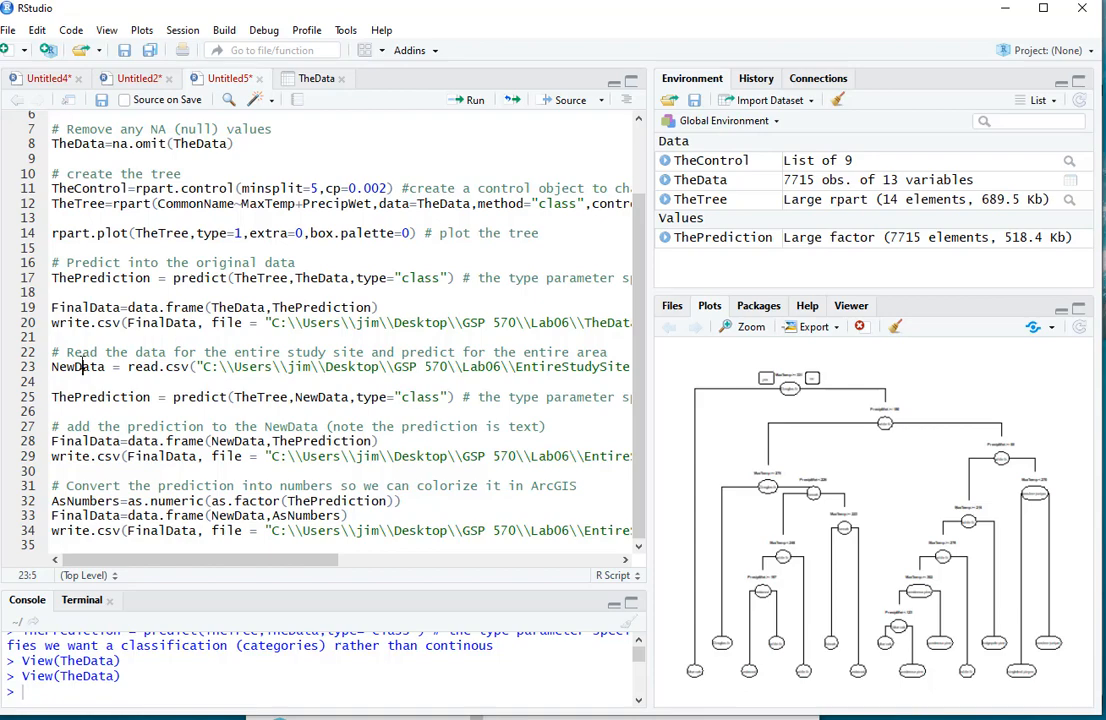
{"action": "scroll", "coordinate": [530, 431], "scroll_direction": "right", "scroll_amount": 5}
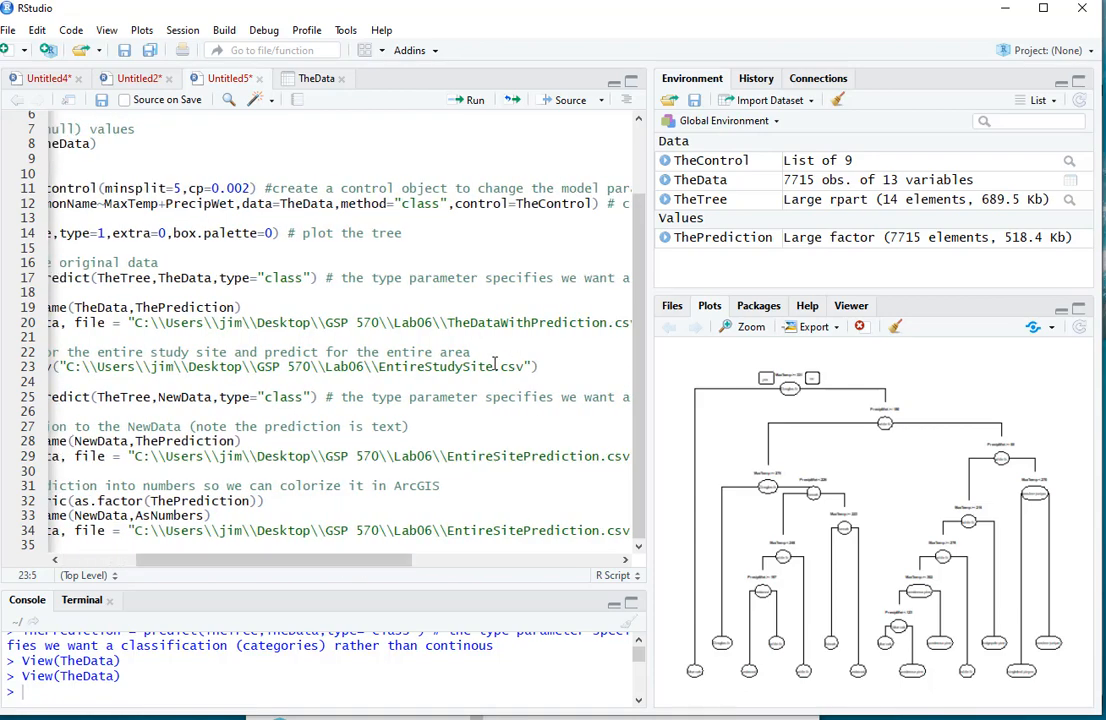
{"action": "left_click", "coordinate": [494, 366]}
{"action": "type", "text": "2"}
- Run the script lines that load NewData, predict its classes with TheTree and combine both into FinalData
{"action": "left_click", "coordinate": [474, 103]}
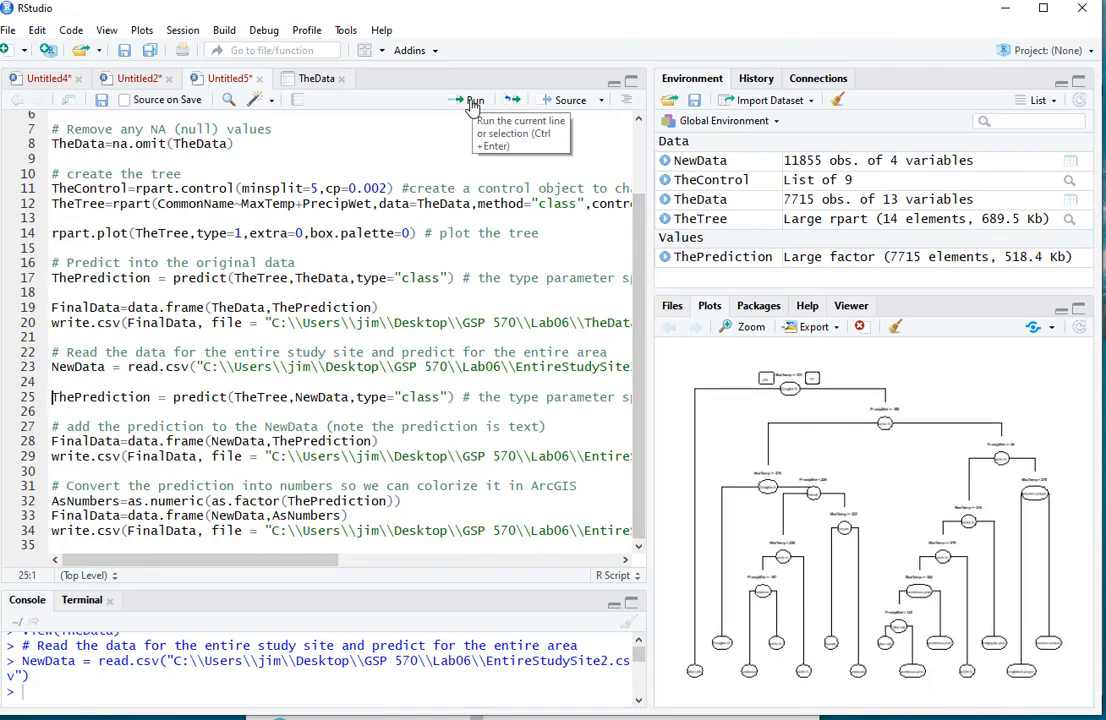
{"action": "left_click", "coordinate": [473, 102]}
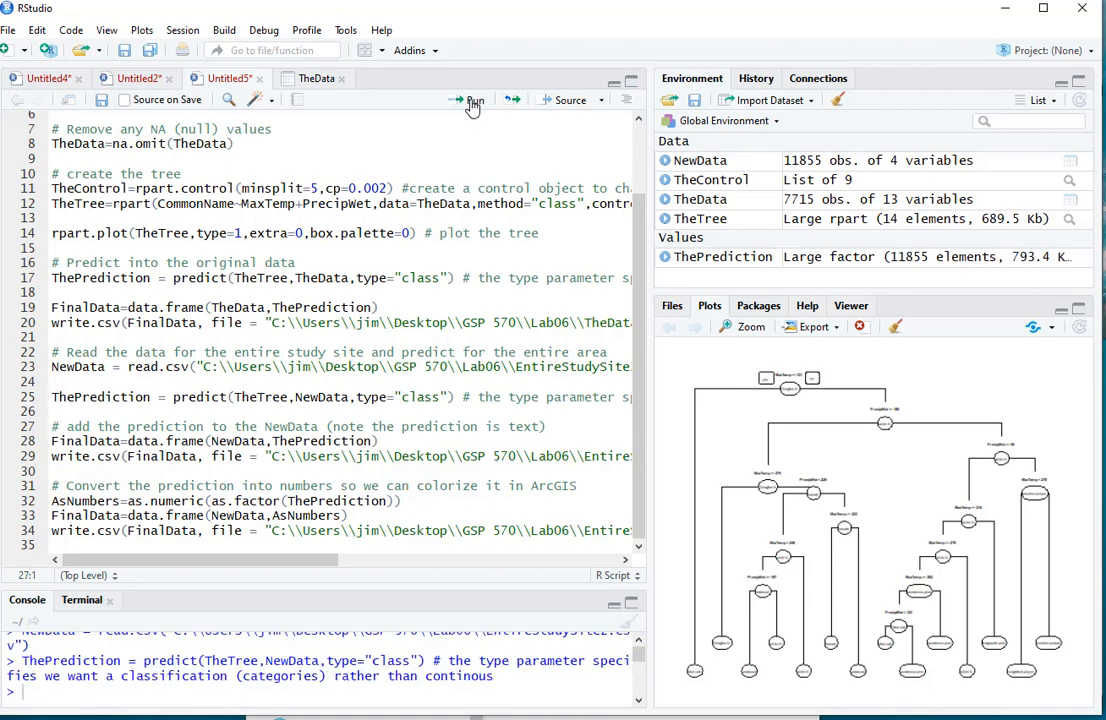
{"action": "left_click", "coordinate": [473, 102]}
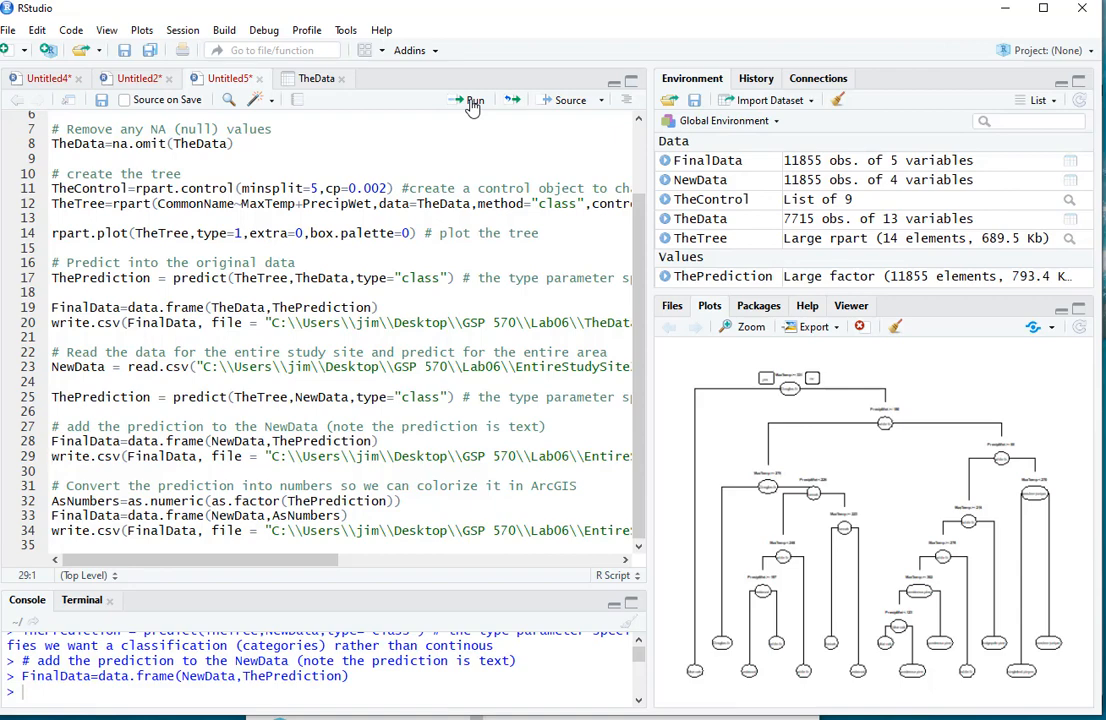
- Change the output file on line 29 to EntireSitePrediction2.csv and run that write.csv line
{"action": "left_click_drag", "start_coordinate": [322, 561], "coordinate": [422, 563]}
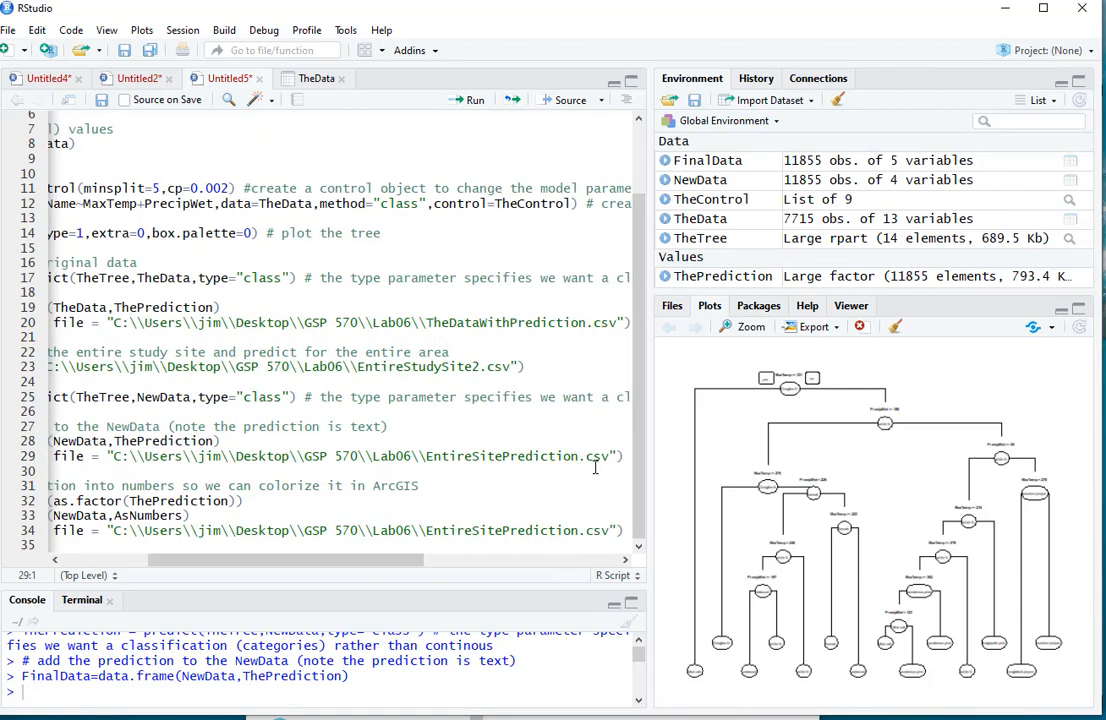
{"action": "left_click", "coordinate": [580, 457]}
{"action": "type", "text": "2"}
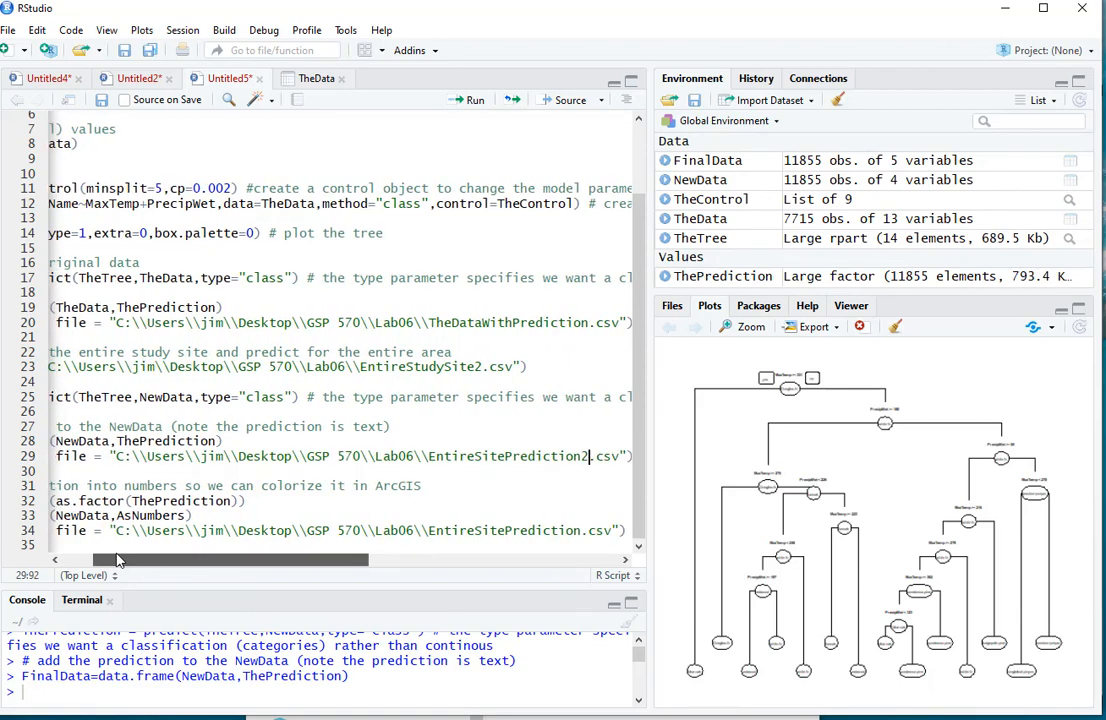
{"action": "left_click_drag", "start_coordinate": [254, 562], "coordinate": [103, 561]}
{"action": "left_click", "coordinate": [470, 102]}
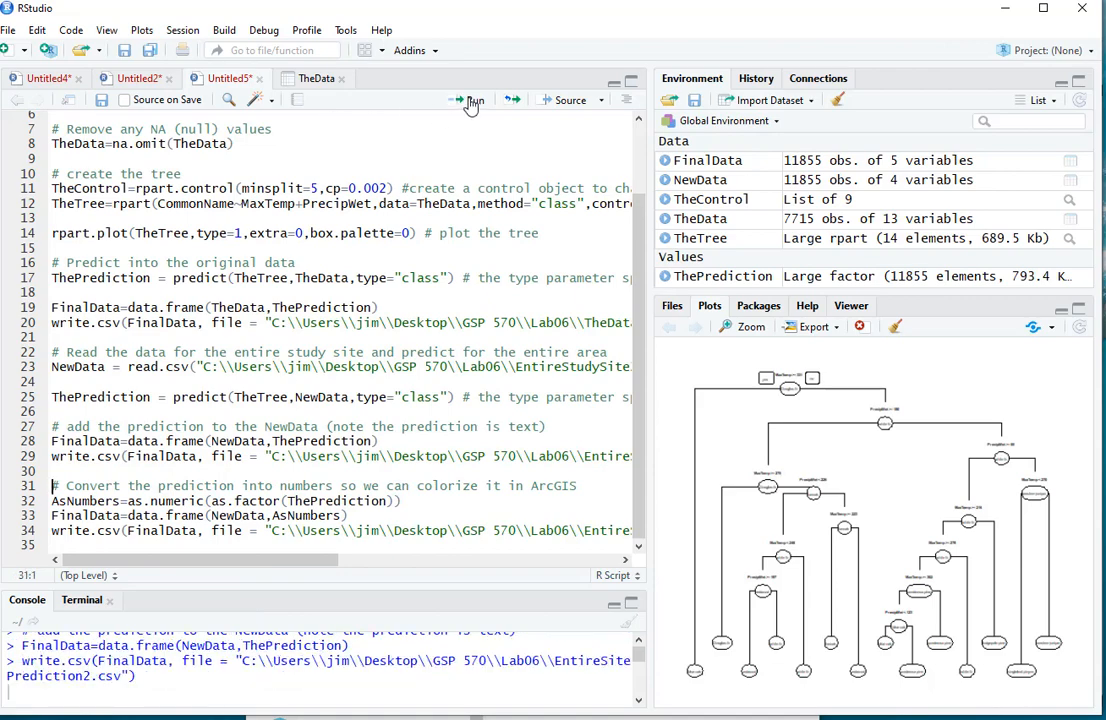
- Open EntireSitePrediction2.csv from the Lab06 folder in Excel, examine its ThePrediction column and close the file
{"action": "left_click", "coordinate": [598, 718]}
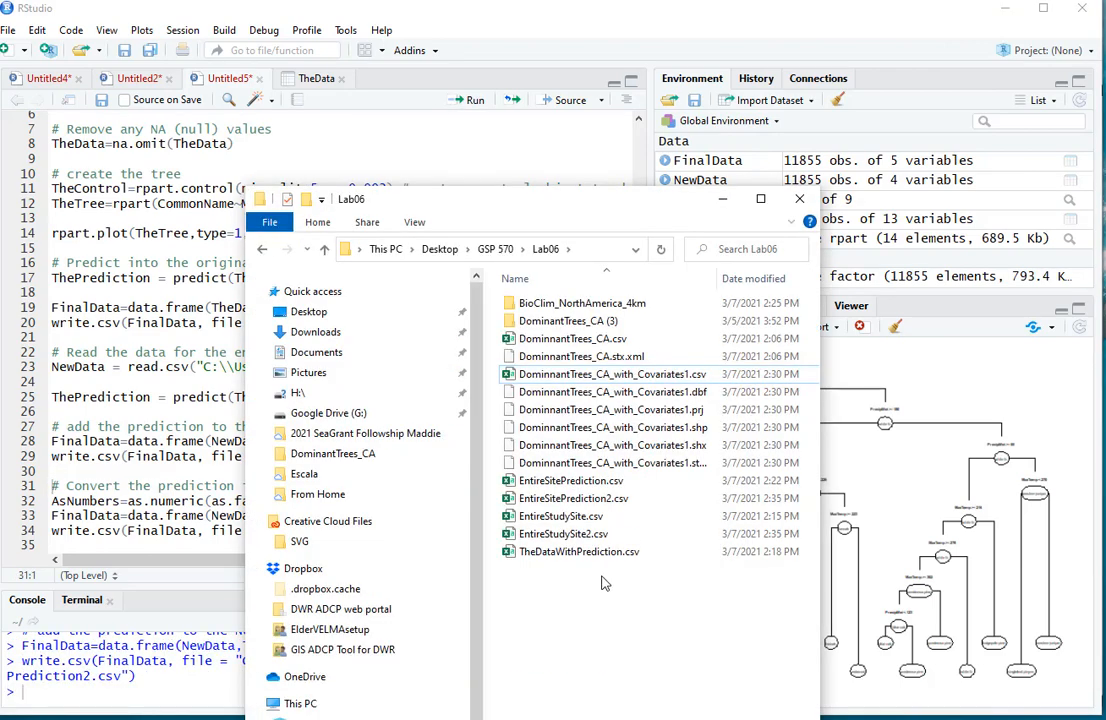
{"action": "double_click", "coordinate": [572, 498]}
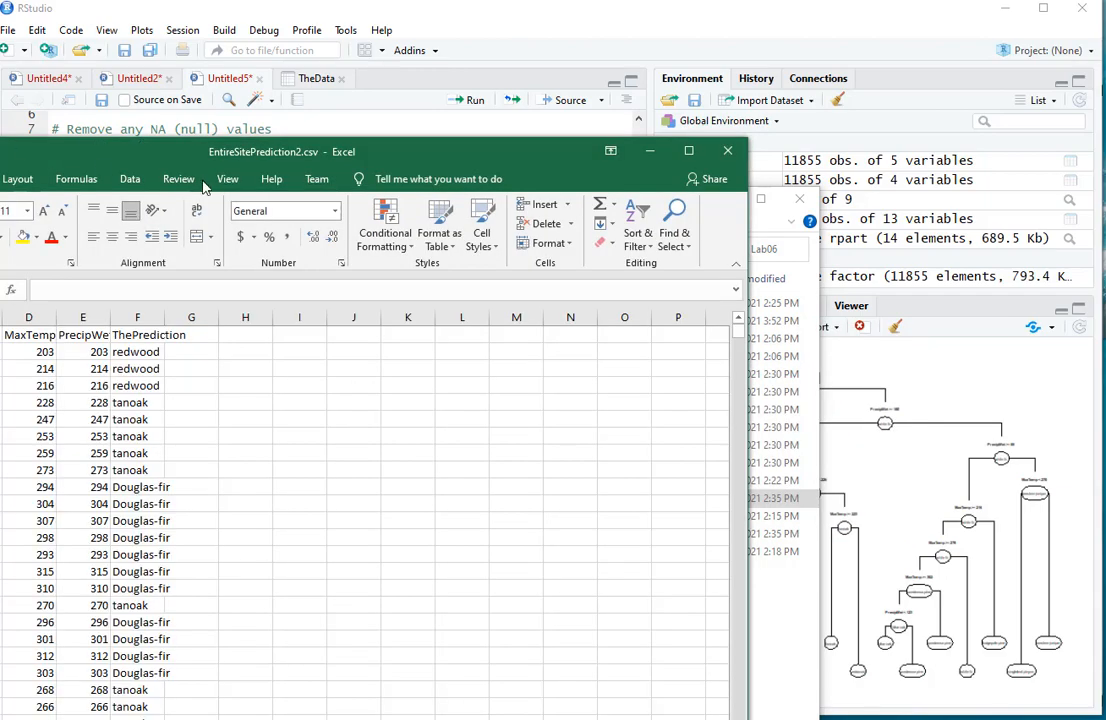
{"action": "left_click_drag", "start_coordinate": [284, 150], "coordinate": [543, 64]}
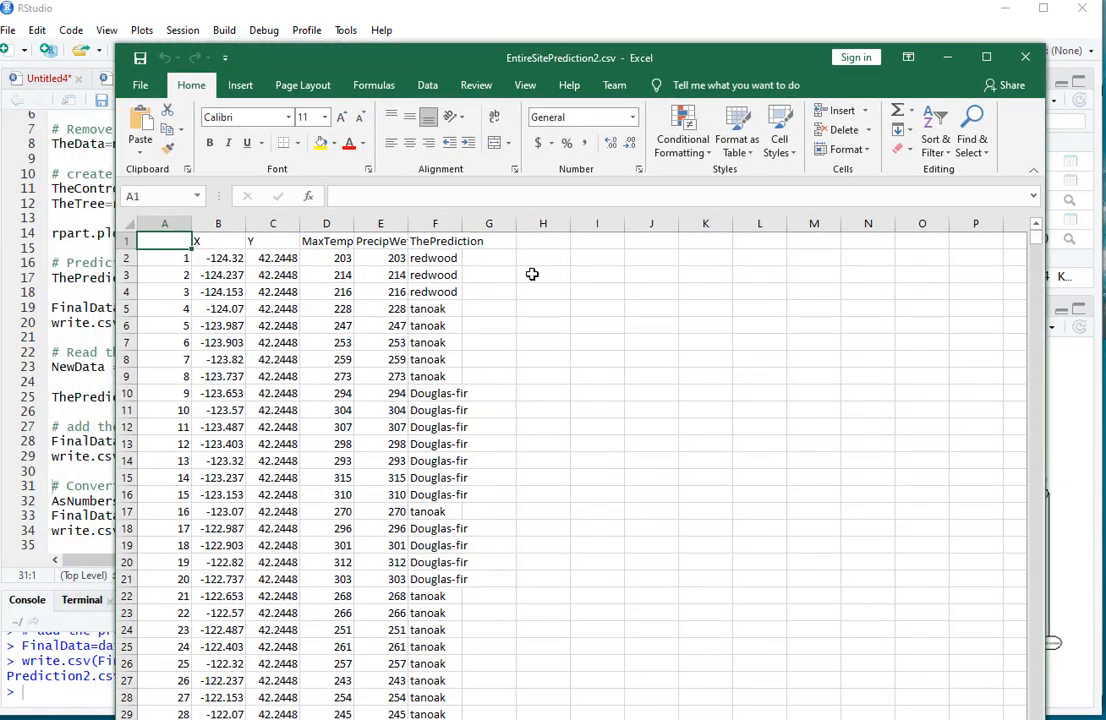
{"action": "left_click", "coordinate": [437, 276]}
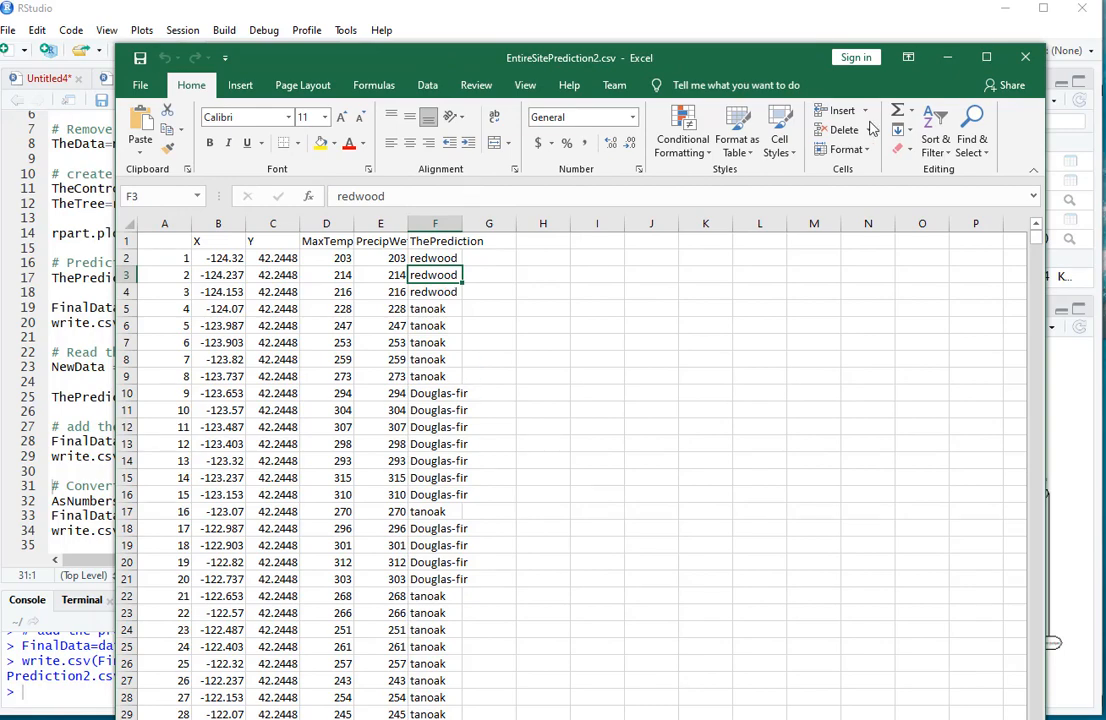
{"action": "left_click", "coordinate": [1025, 58]}
- Run the script line that converts ThePrediction through as.factor and as.numeric into AsNumbers
{"action": "left_click", "coordinate": [119, 367]}
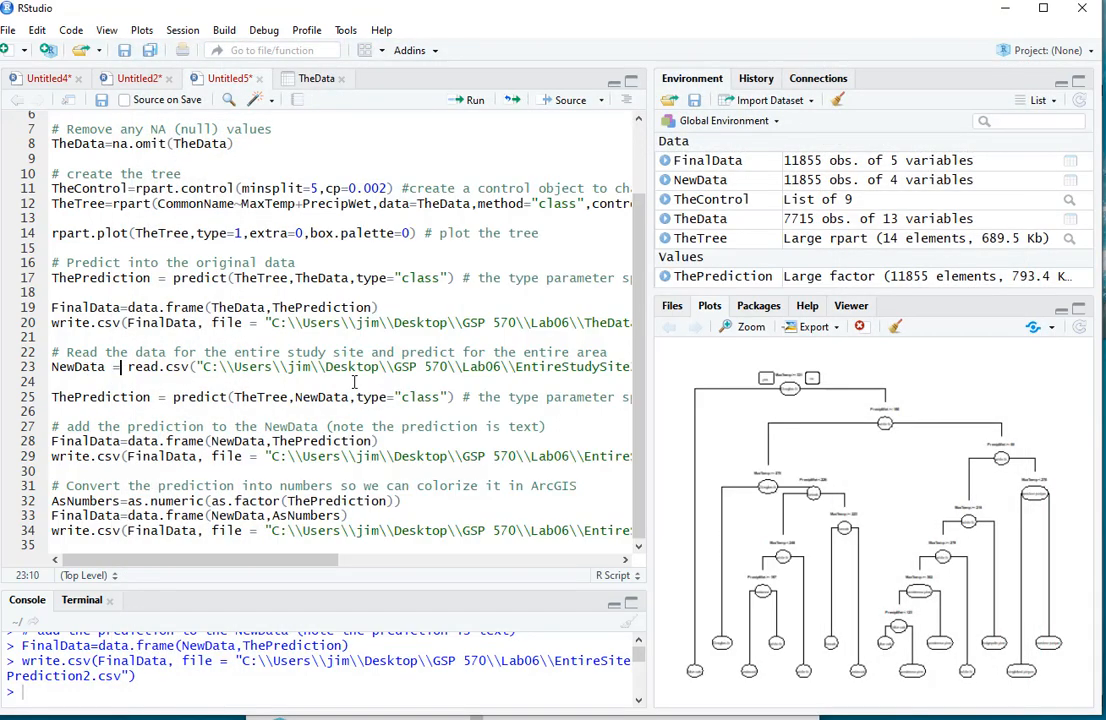
{"action": "left_click", "coordinate": [368, 500]}
{"action": "left_click", "coordinate": [470, 102]}
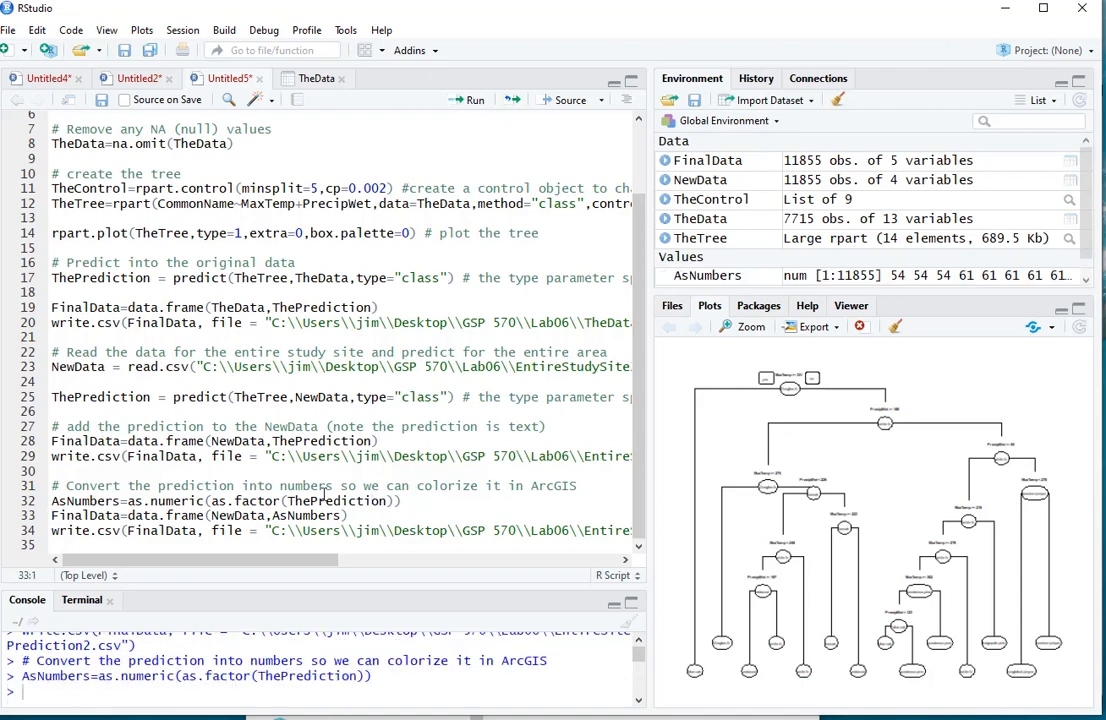
- Review the parts of the AsNumbers conversion on line 32, and run the line combining NewData and AsNumbers into FinalData
{"action": "left_click_drag", "start_coordinate": [210, 500], "coordinate": [283, 500]}
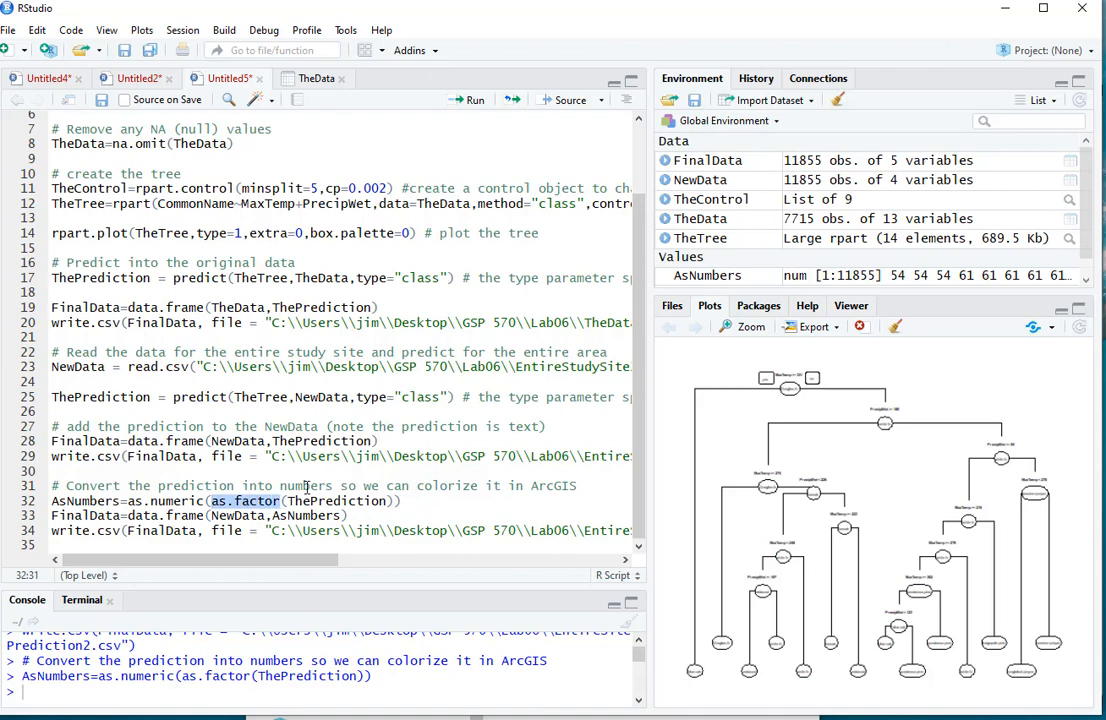
{"action": "double_click", "coordinate": [337, 501]}
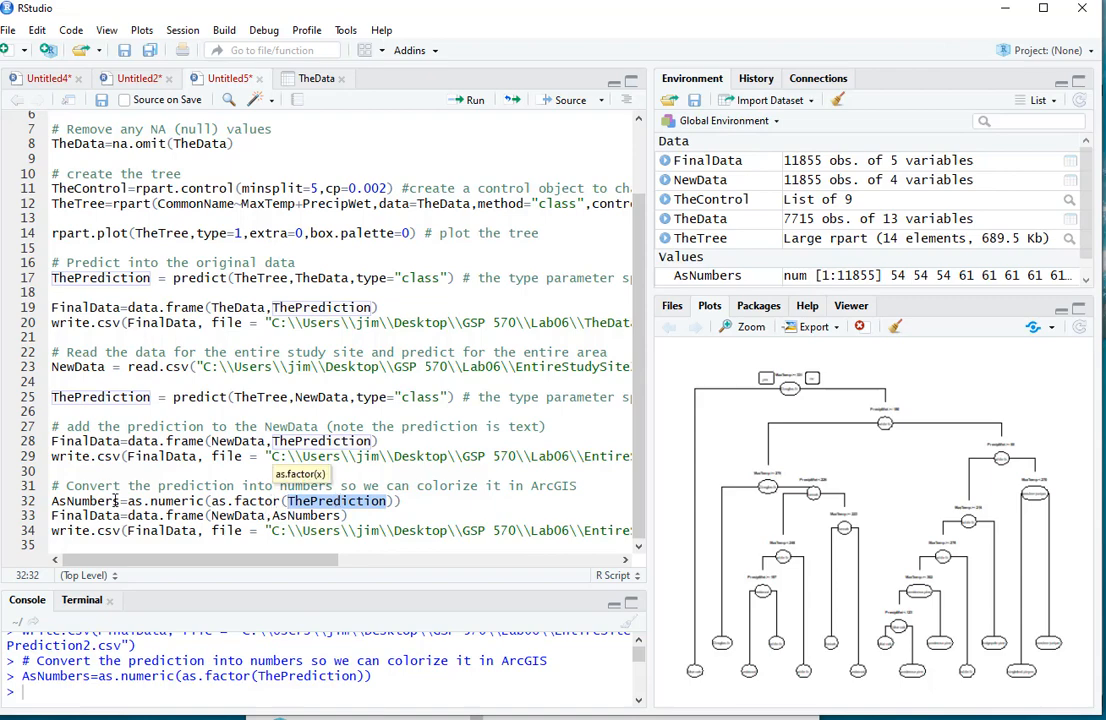
{"action": "double_click", "coordinate": [176, 500]}
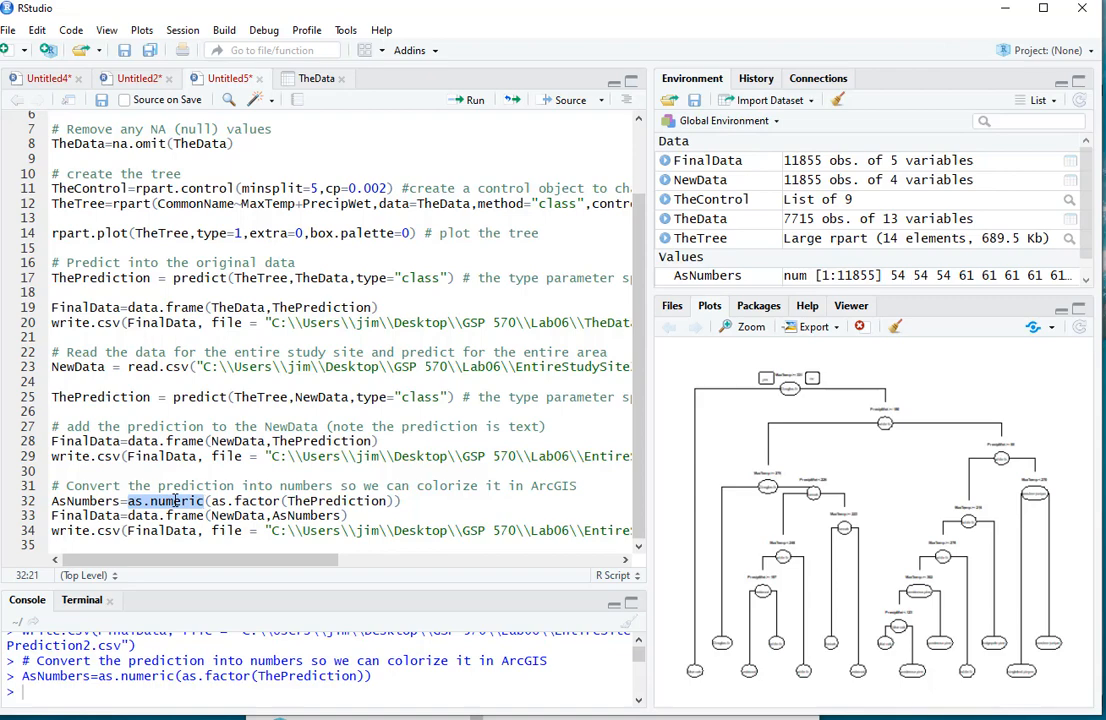
{"action": "left_click", "coordinate": [75, 489]}
{"action": "left_click", "coordinate": [361, 514]}
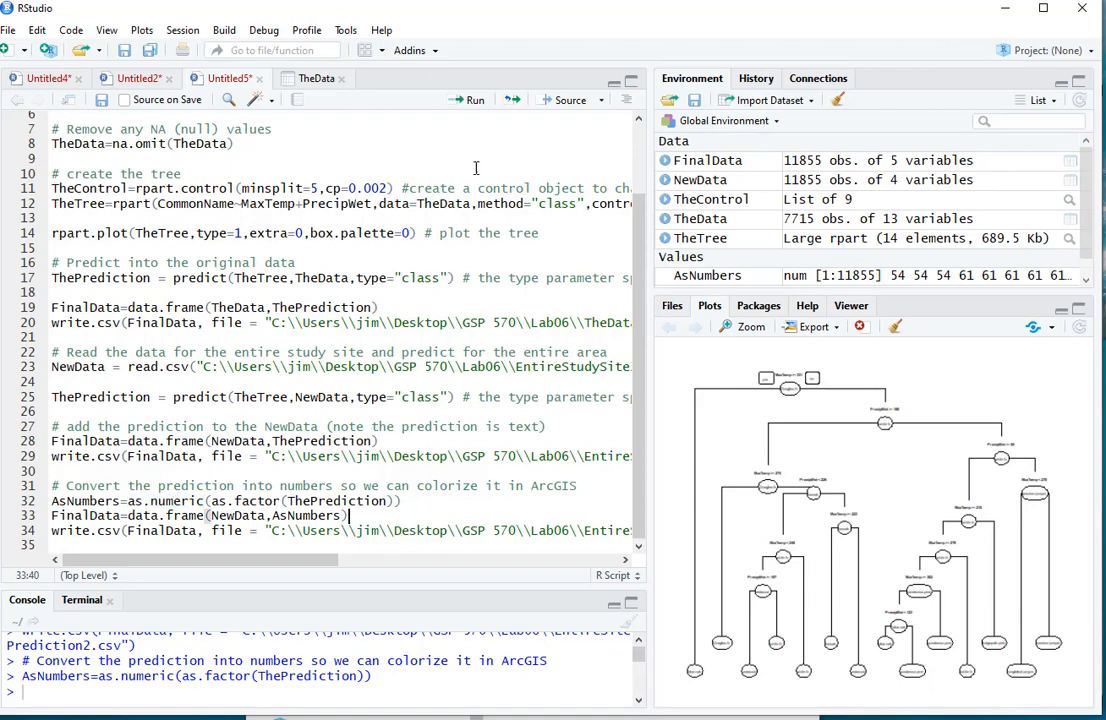
{"action": "left_click", "coordinate": [475, 104]}
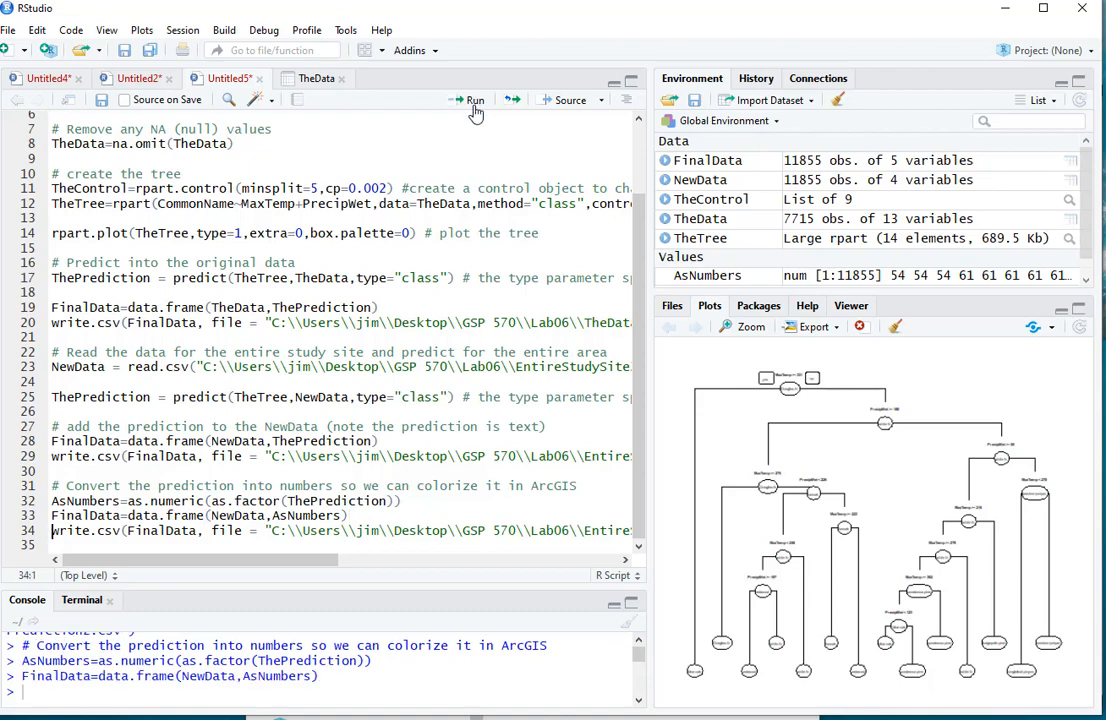
- Change the output file on line 34 to EntireSitePrediction3.csv and run that write.csv line
{"action": "left_click", "coordinate": [455, 559]}
{"action": "left_click", "coordinate": [222, 531]}
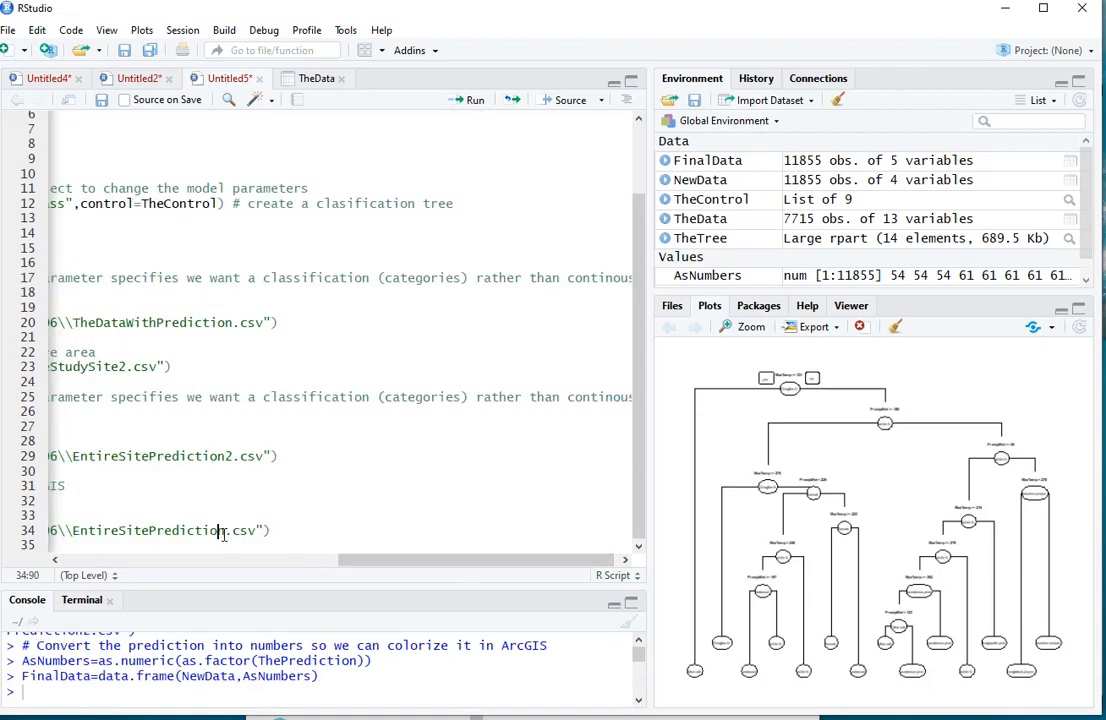
{"action": "type", "text": "3"}
{"action": "left_click", "coordinate": [474, 103]}
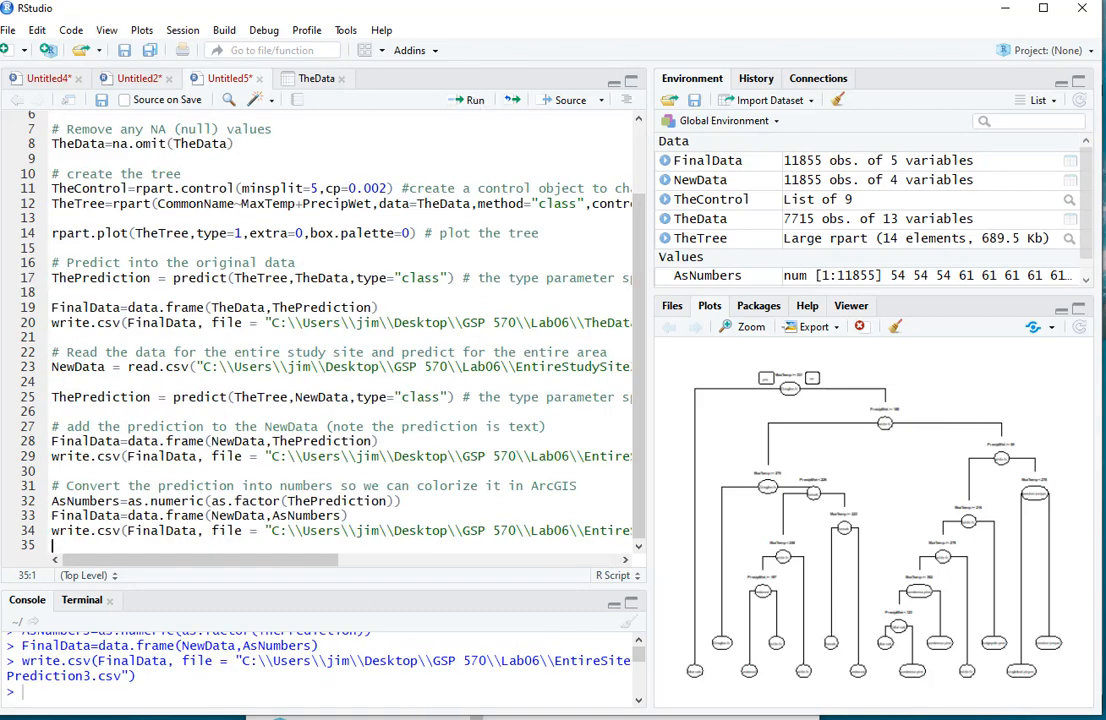
- Open EntireSitePrediction3.csv from the Lab06 folder in Excel, examine its AsNumbers column and close the file
{"action": "left_click", "coordinate": [593, 718]}
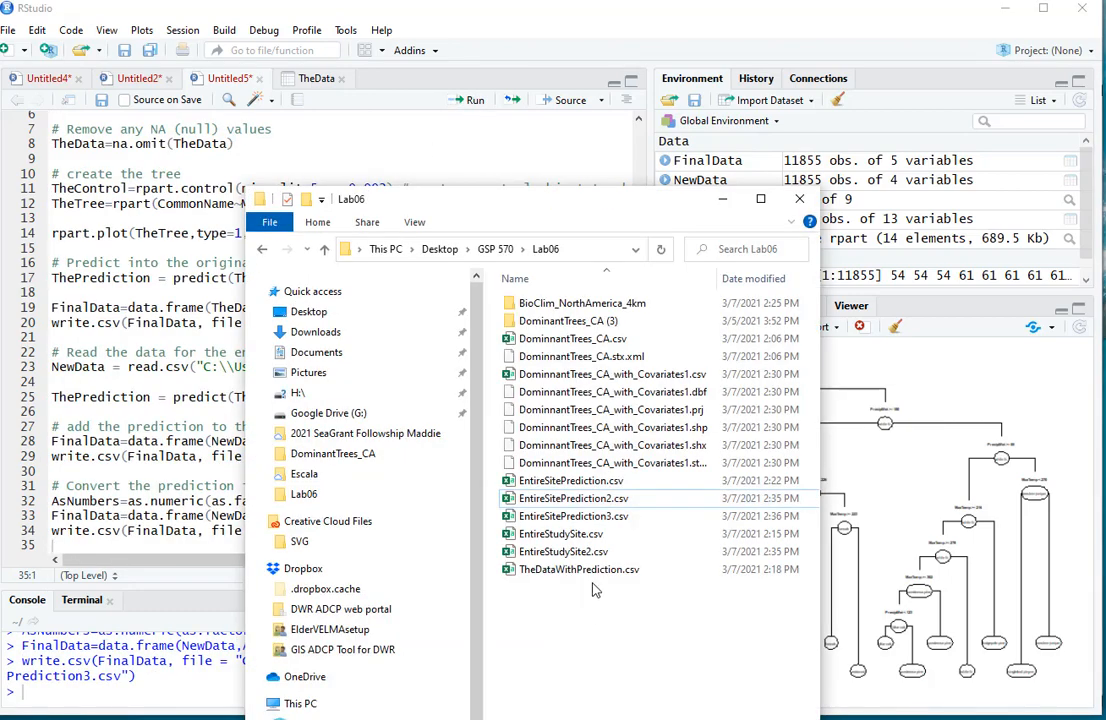
{"action": "double_click", "coordinate": [591, 520]}
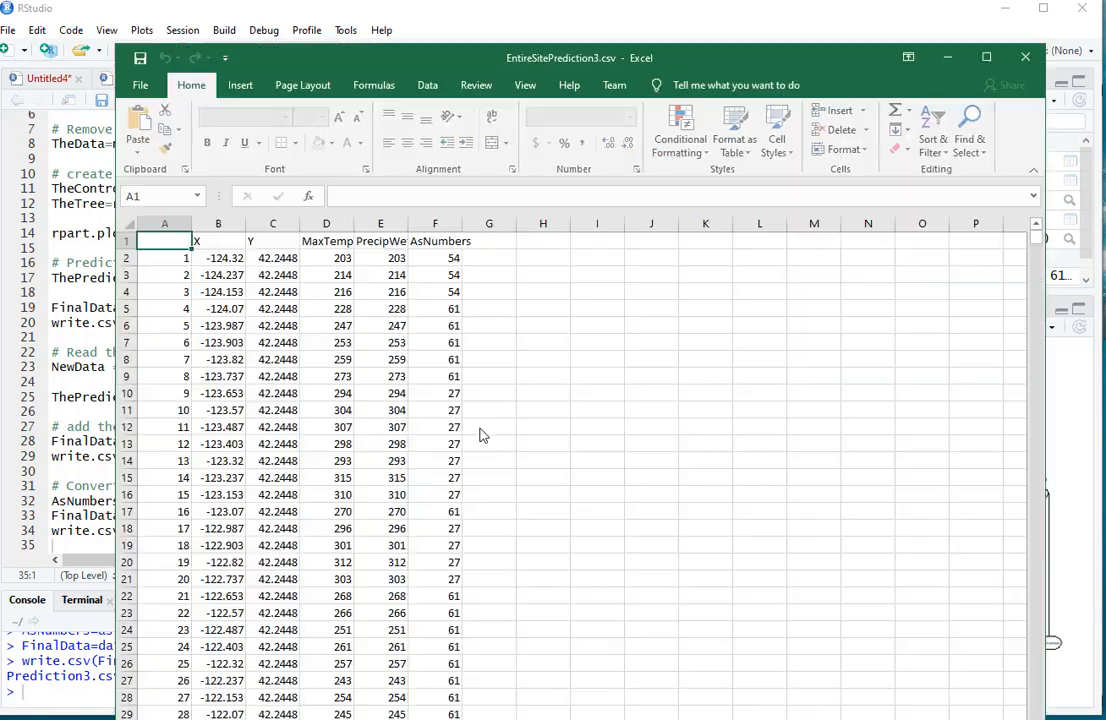
{"action": "left_click", "coordinate": [436, 223]}
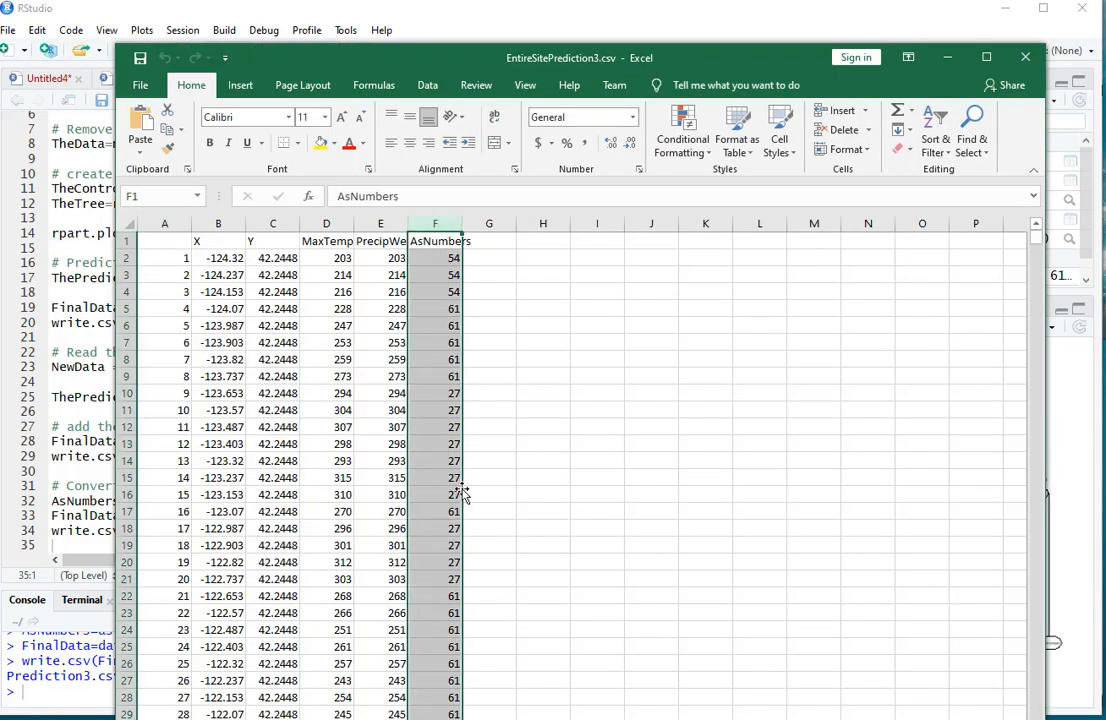
{"action": "left_click", "coordinate": [1024, 58]}
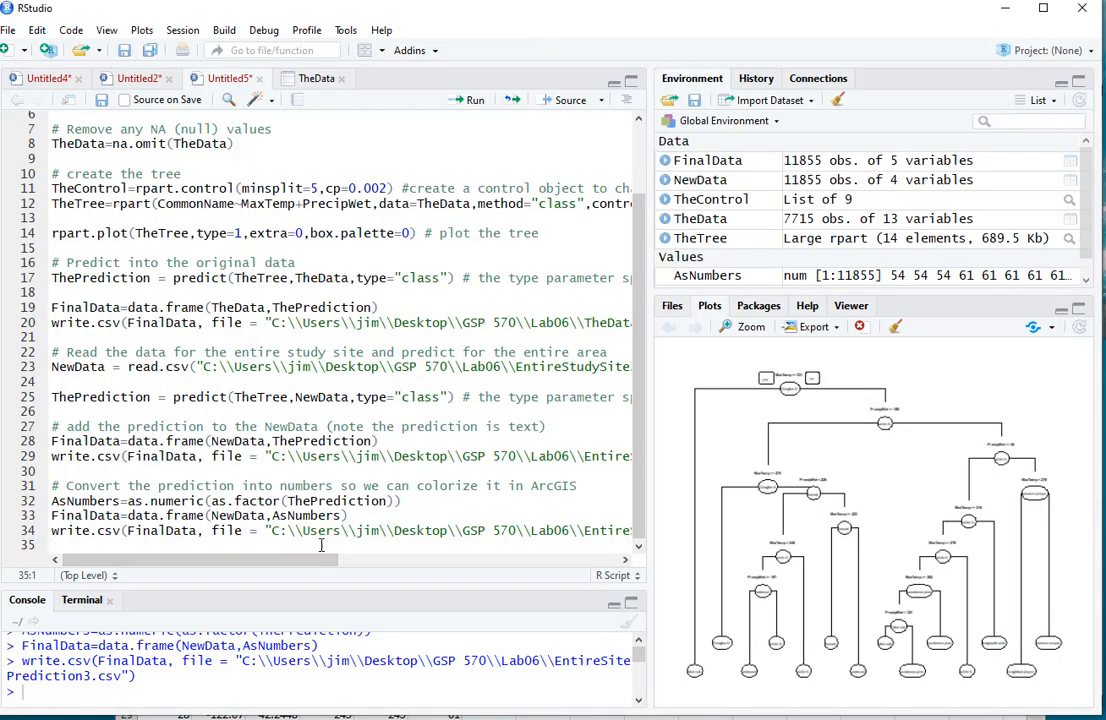
- Replace NewData with FinalData in the data.frame call on line 28, run that line and view the FinalData table
{"action": "double_click", "coordinate": [65, 441]}
{"action": "key", "text": "ctrl+c"}
{"action": "left_click", "coordinate": [236, 516]}
{"action": "double_click", "coordinate": [236, 516]}
{"action": "key", "text": "ctrl+v"}
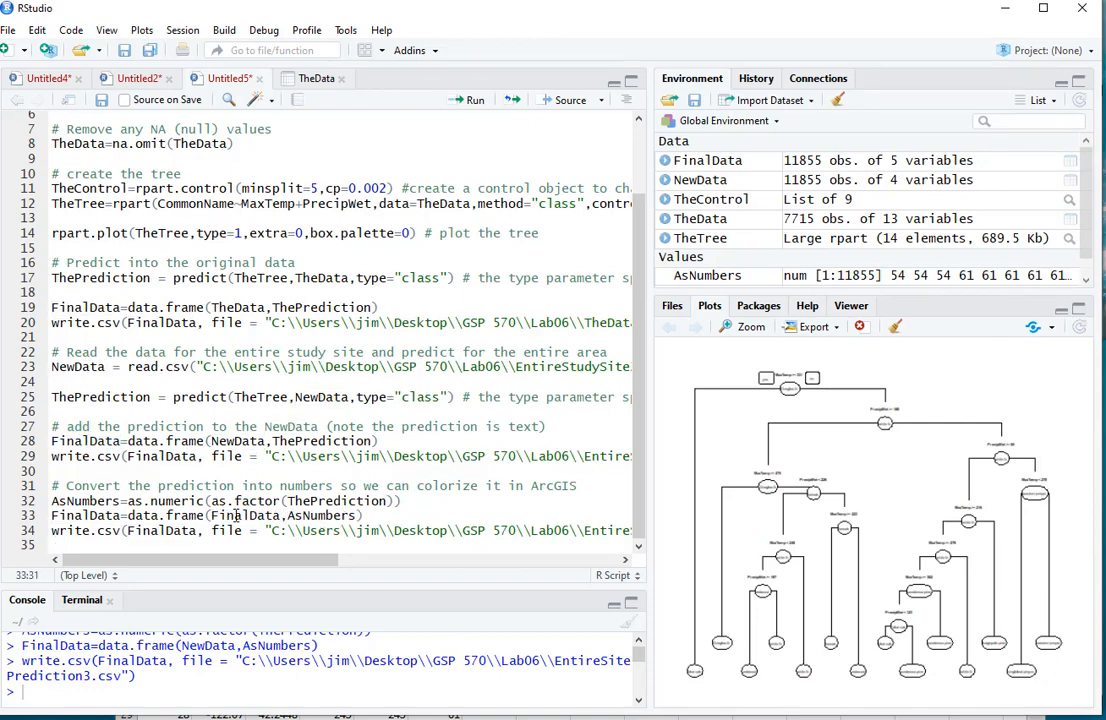
{"action": "key", "text": "ctrl+z"}
{"action": "double_click", "coordinate": [235, 441]}
{"action": "key", "text": "ctrl+v"}
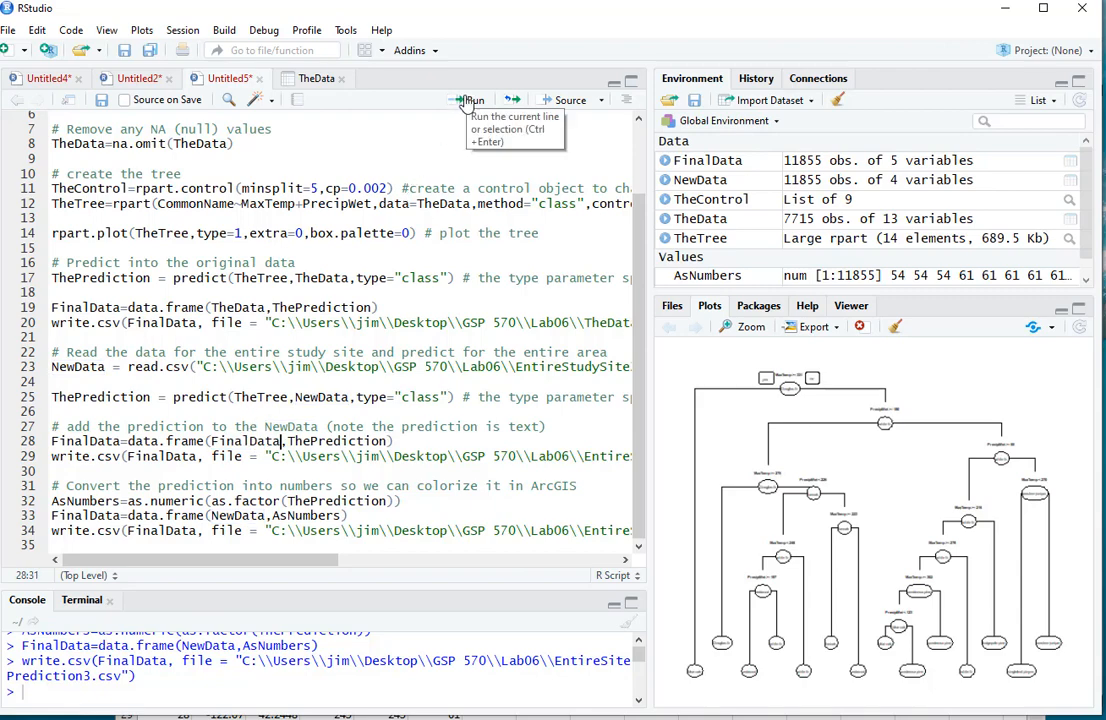
{"action": "left_click", "coordinate": [470, 100]}
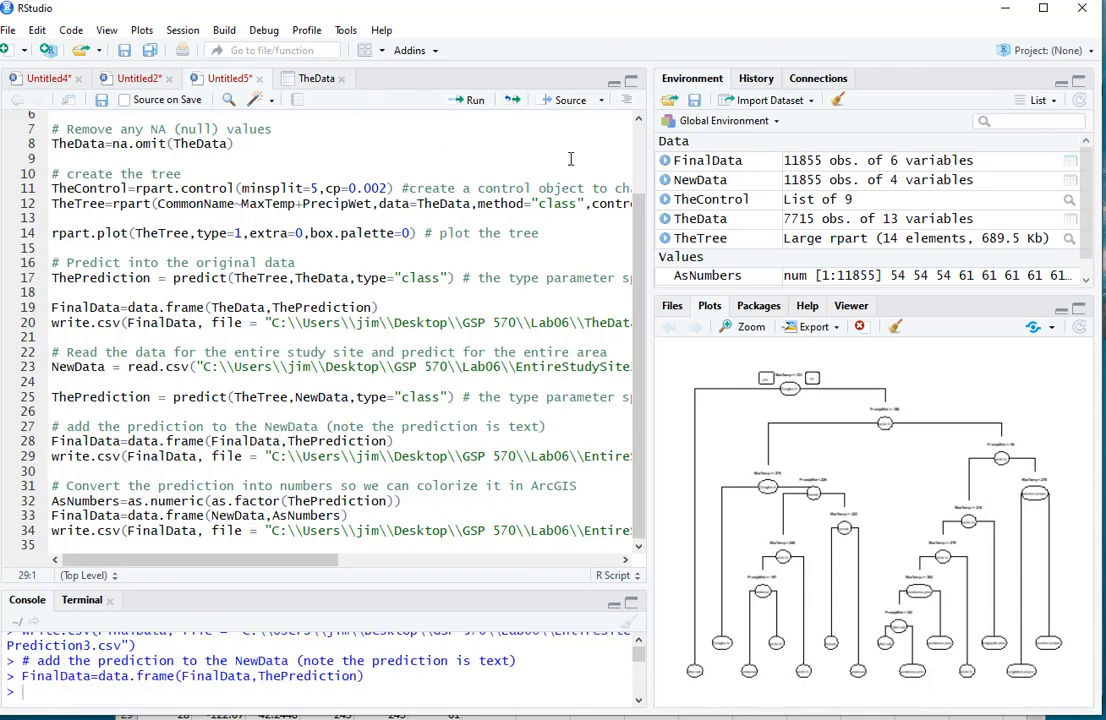
{"action": "double_click", "coordinate": [700, 161]}
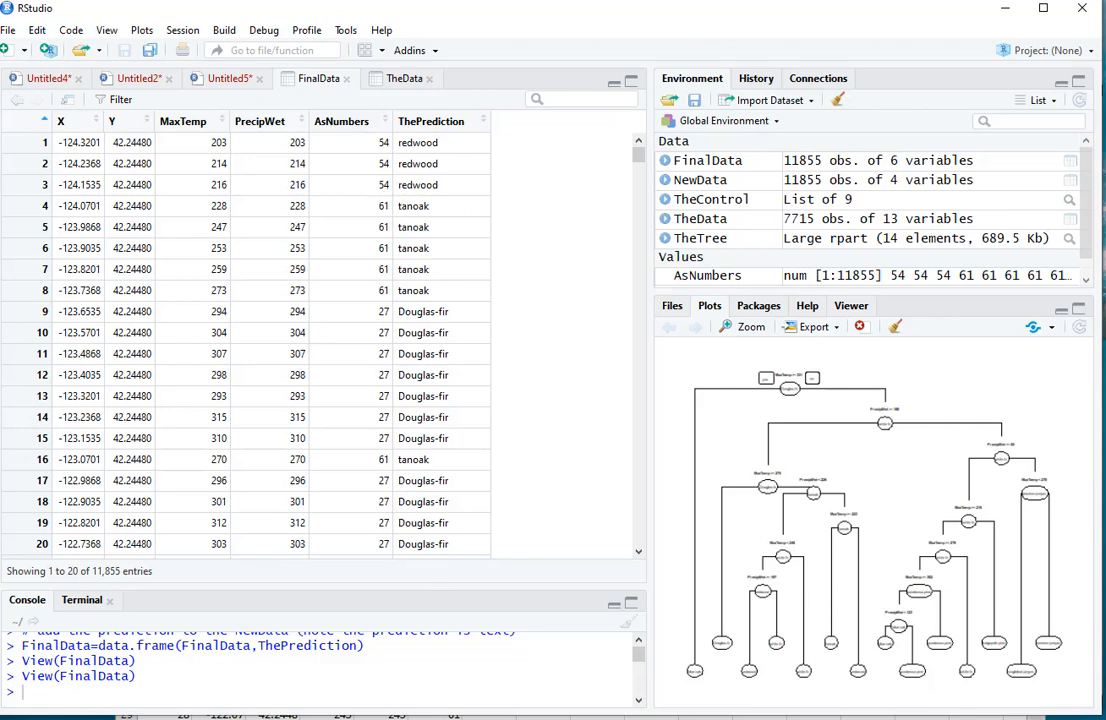
- Switch to BlueSpray and add EntireSitePrediction3.csv from the Lab06 folder to the scene as a layer
{"action": "key", "text": "alt+Tab"}
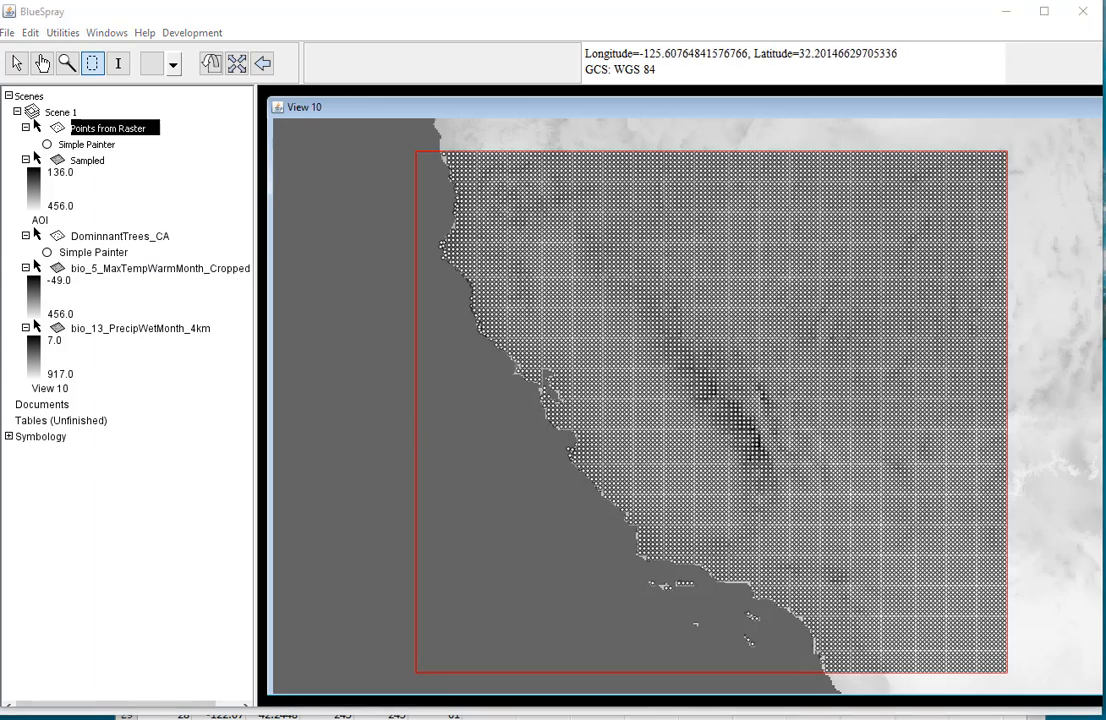
{"action": "key", "text": "alt+Tab"}
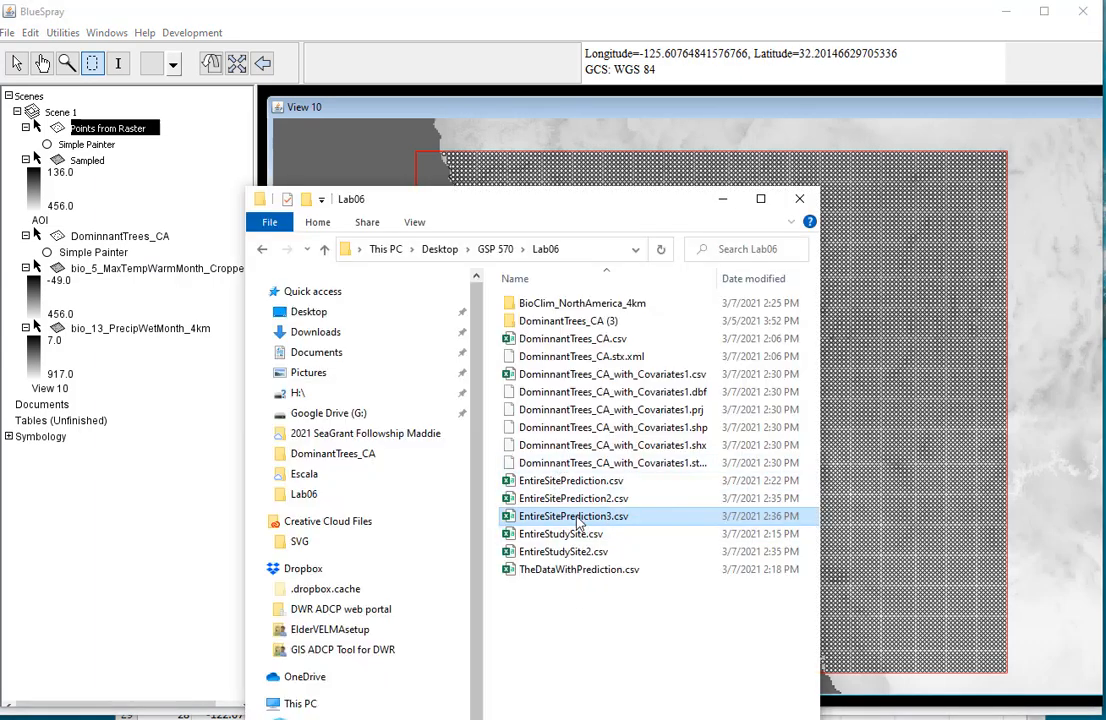
{"action": "left_click_drag", "start_coordinate": [575, 520], "coordinate": [877, 481]}
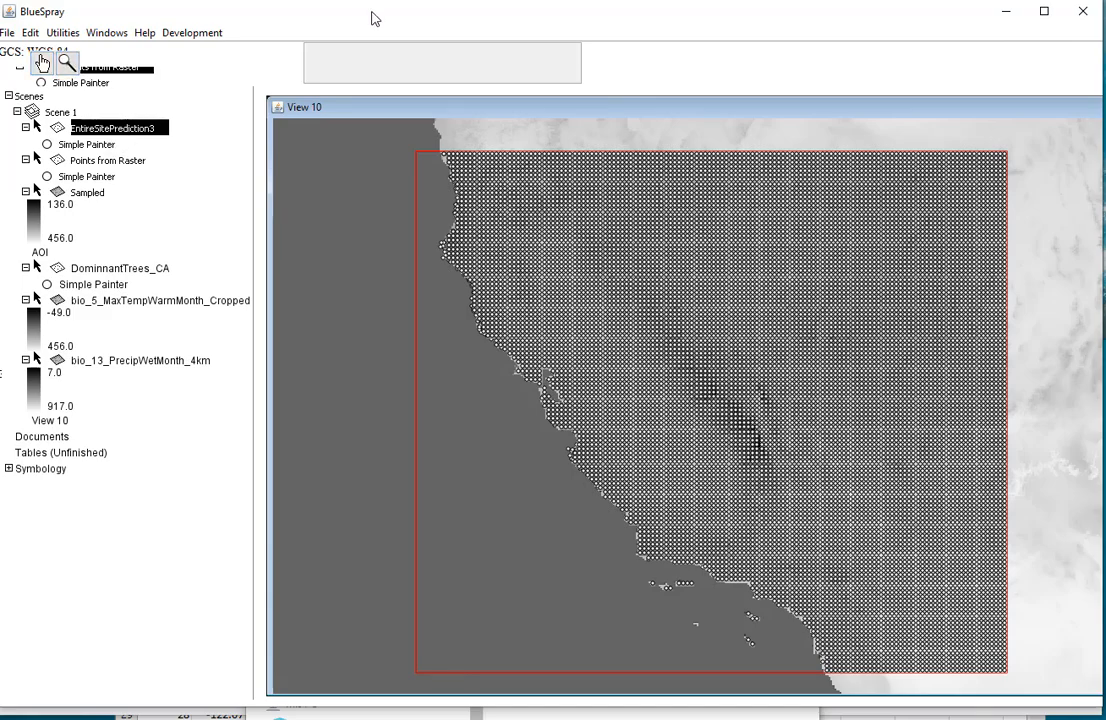
{"action": "mouse_move", "coordinate": [382, 25]}
{"action": "left_mouse_down"}
{"action": "mouse_move", "coordinate": [396, 110]}
{"action": "mouse_move", "coordinate": [390, 27]}
{"action": "left_mouse_up"}
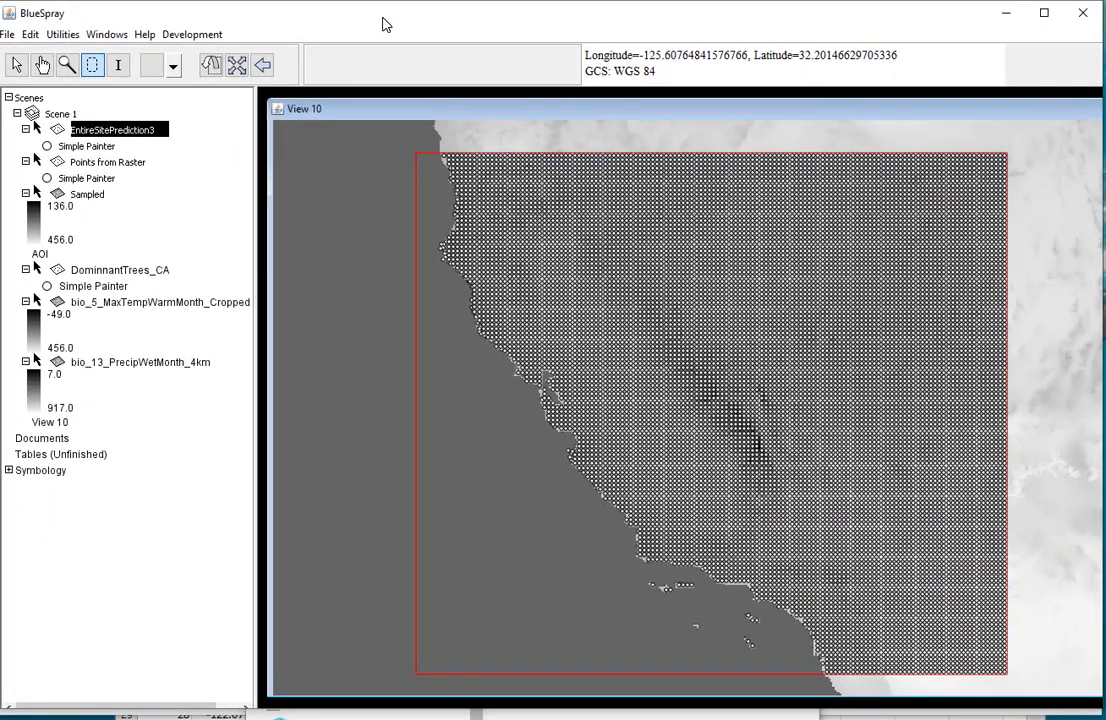
- Remove the Points from Raster layer from Scene 1
{"action": "right_click", "coordinate": [117, 163]}
{"action": "mouse_move", "coordinate": [150, 170]}
{"action": "left_click", "coordinate": [145, 469]}
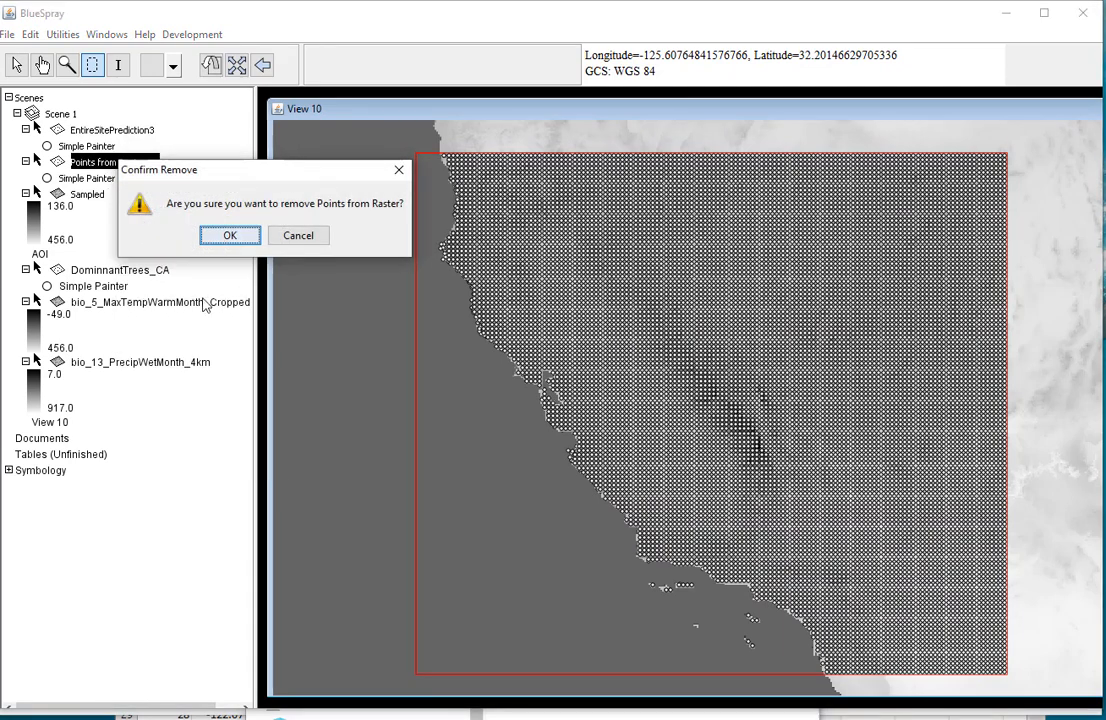
{"action": "left_click", "coordinate": [230, 235]}
- Start converting the EntireSitePrediction3 points to a raster, and set the bounds to the EntireSitePrediction3 layer
{"action": "left_click", "coordinate": [134, 132]}
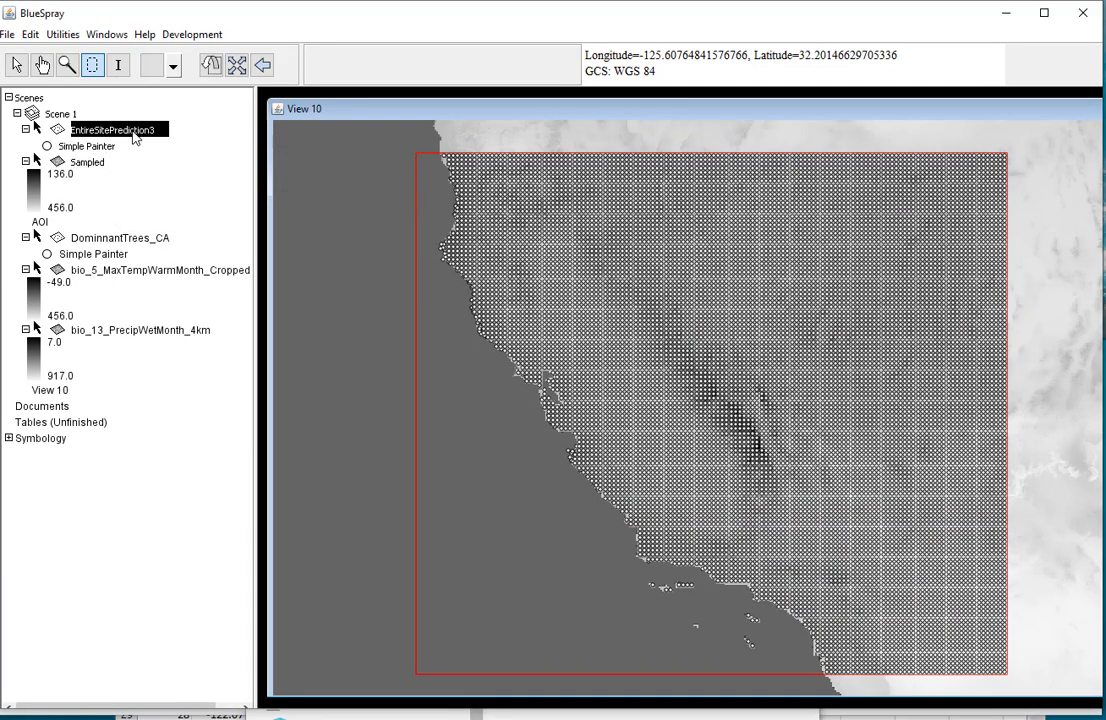
{"action": "scroll", "coordinate": [518, 291], "scroll_direction": "down", "scroll_amount": 3}
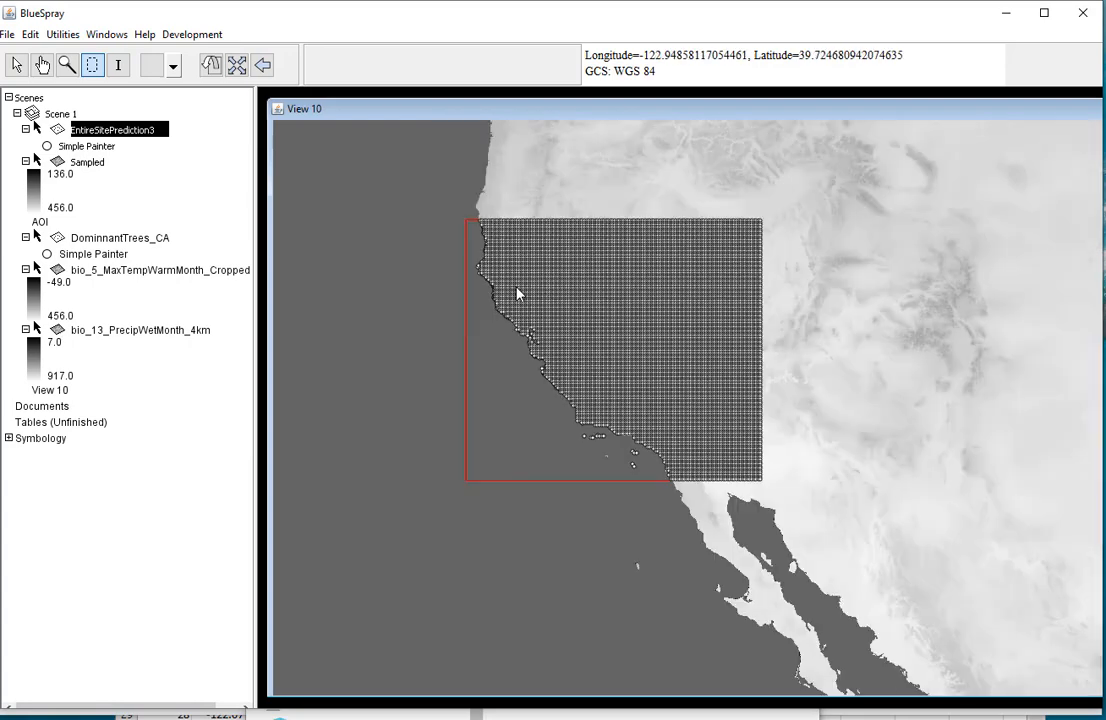
{"action": "scroll", "coordinate": [518, 293], "scroll_direction": "up", "scroll_amount": 5}
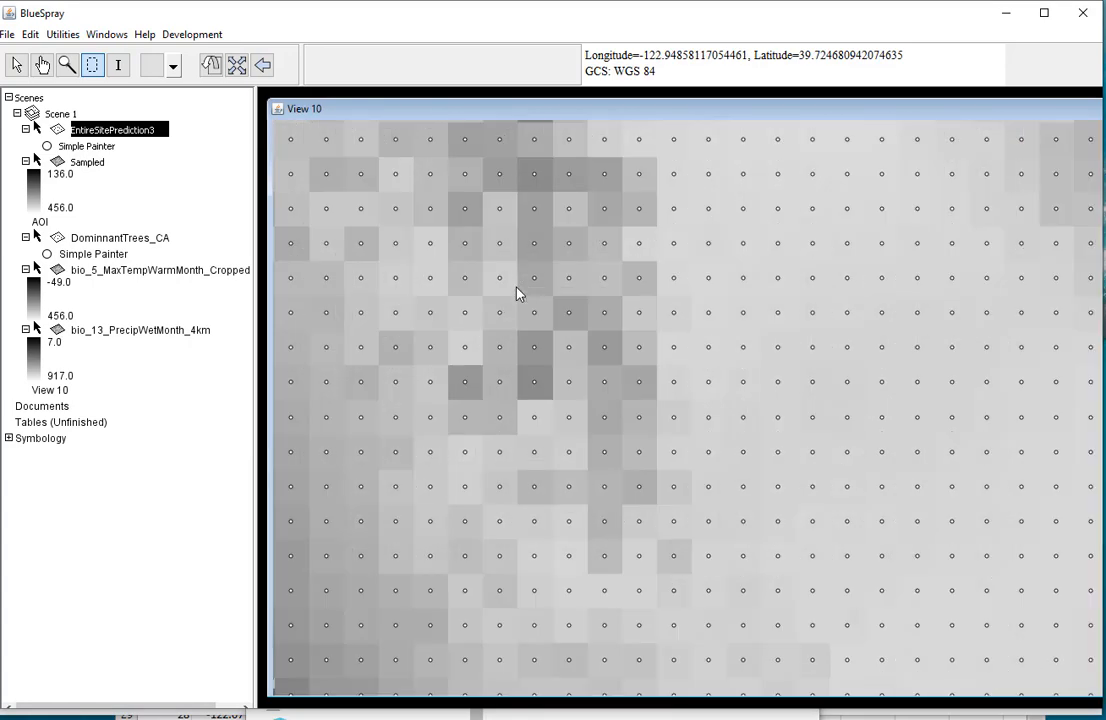
{"action": "scroll", "coordinate": [518, 296], "scroll_direction": "down", "scroll_amount": 1}
{"action": "right_click", "coordinate": [145, 127]}
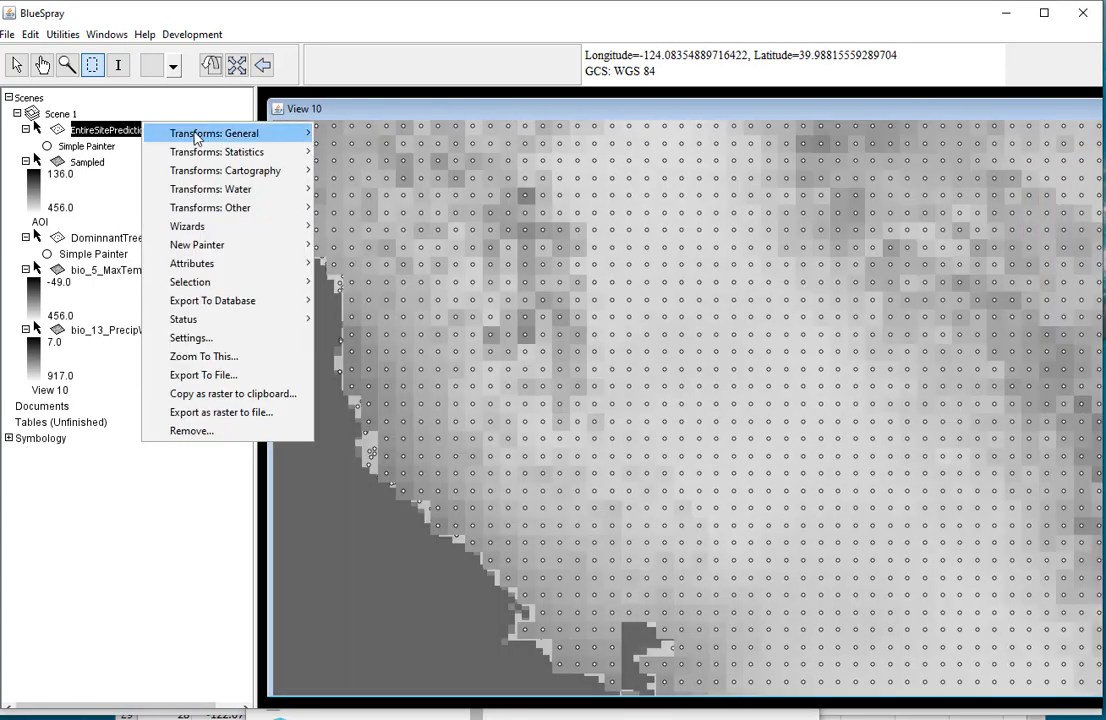
{"action": "mouse_move", "coordinate": [208, 138]}
{"action": "left_click", "coordinate": [372, 207]}
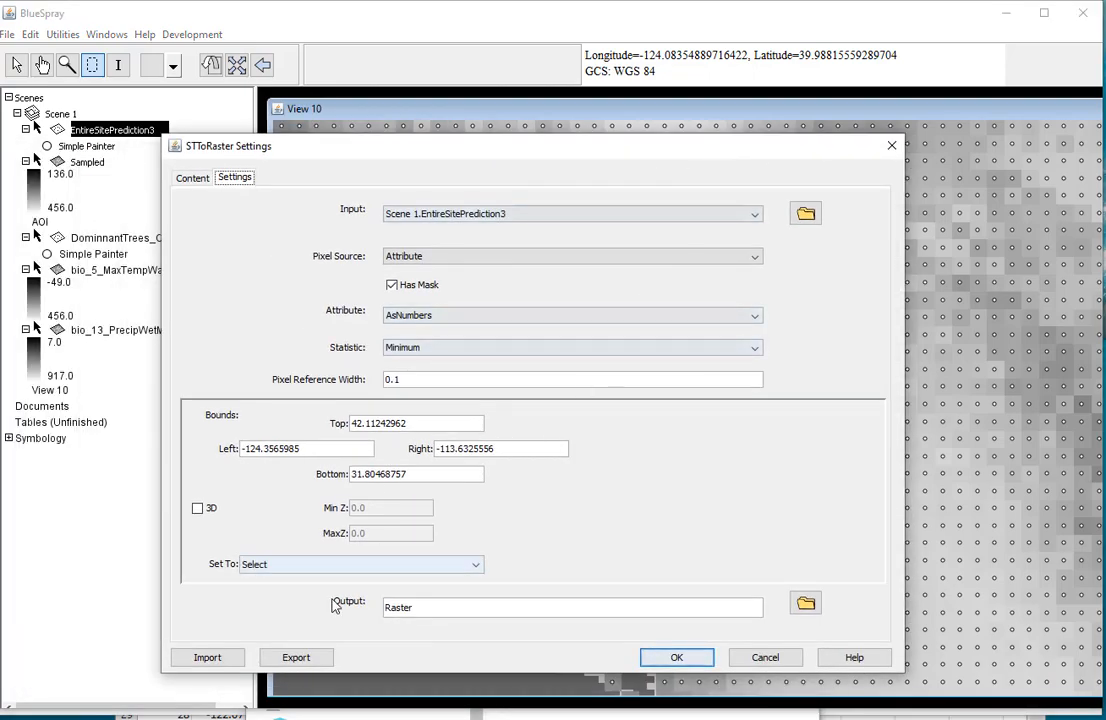
{"action": "left_click", "coordinate": [340, 566]}
{"action": "left_click", "coordinate": [340, 596]}
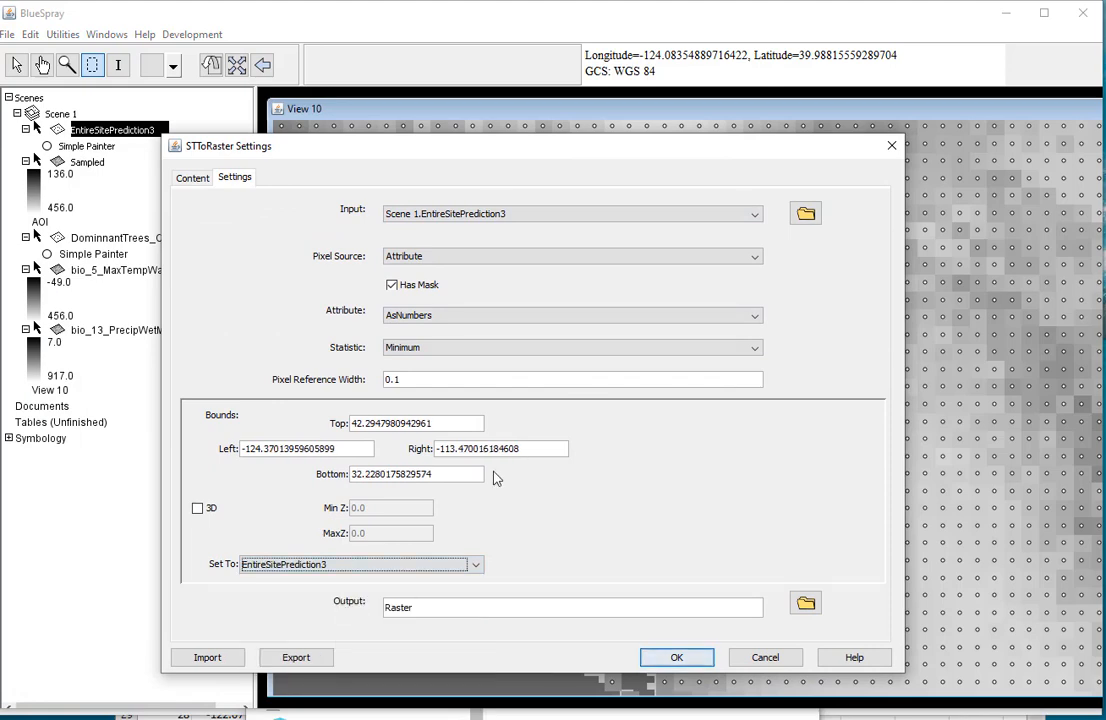
- Review the pixel width and Minimum statistic, select AsNumbers as the attribute, and create the raster
{"action": "left_click", "coordinate": [416, 382]}
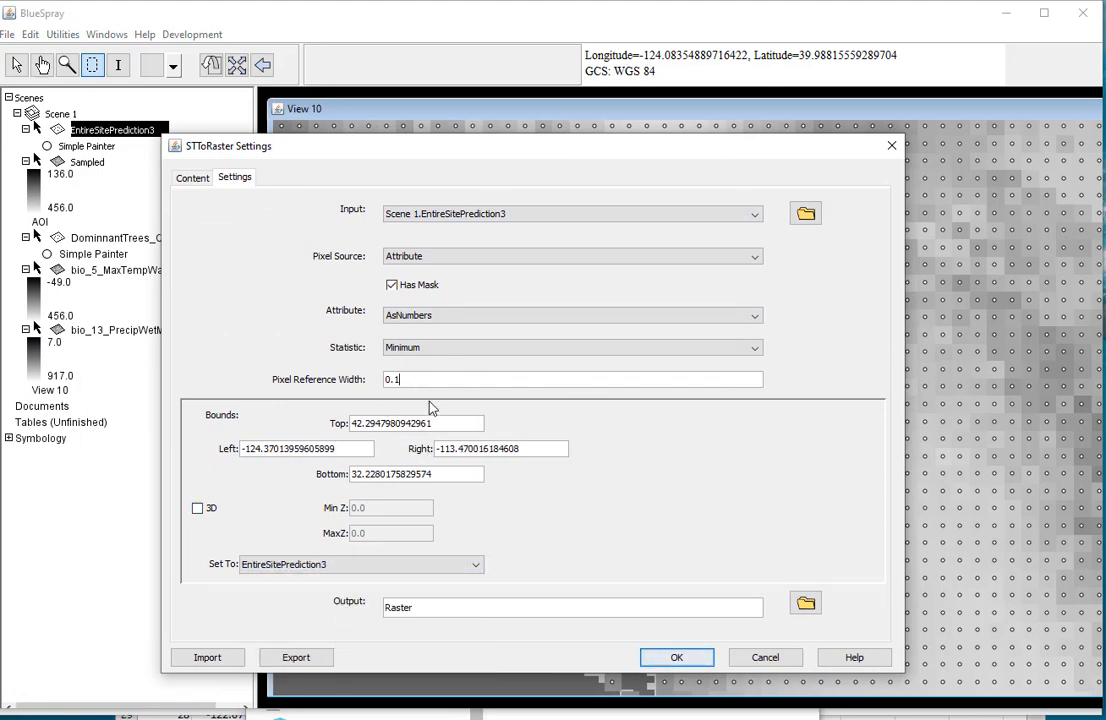
{"action": "left_click", "coordinate": [437, 350]}
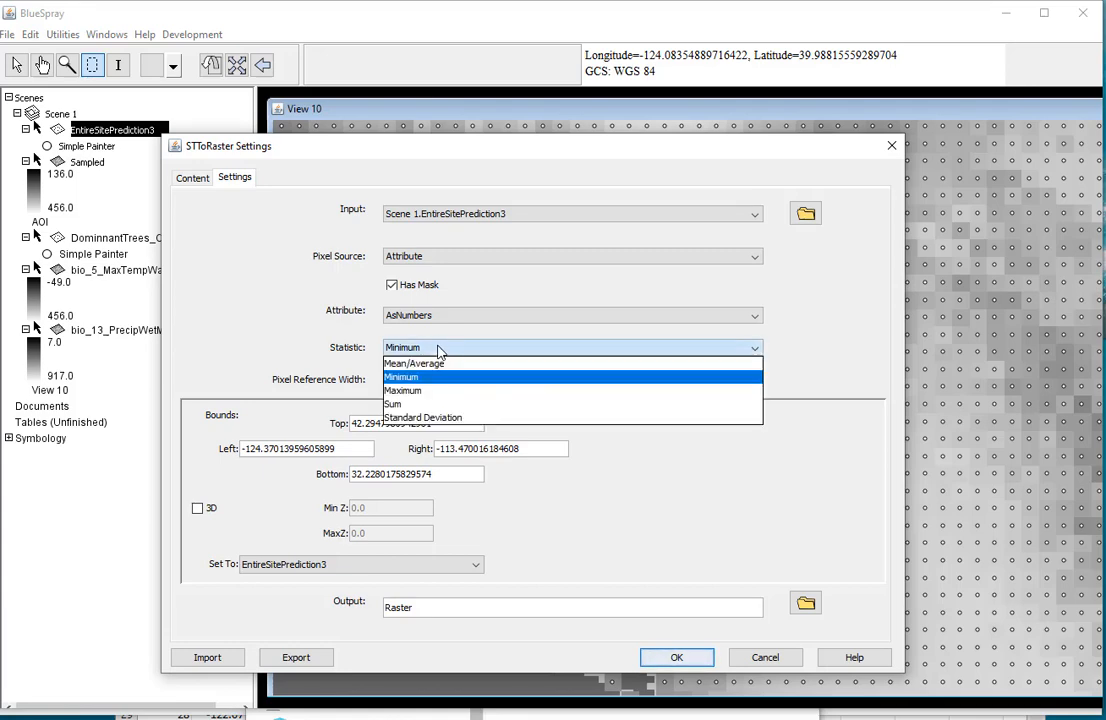
{"action": "left_click", "coordinate": [437, 350]}
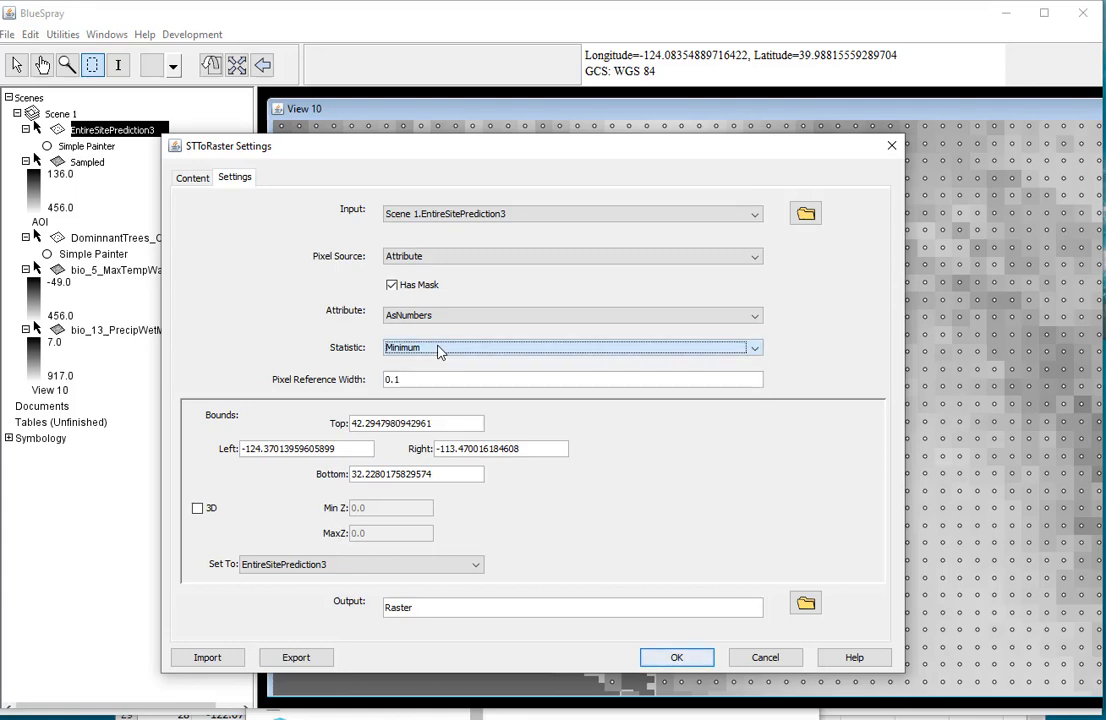
{"action": "left_click", "coordinate": [473, 317]}
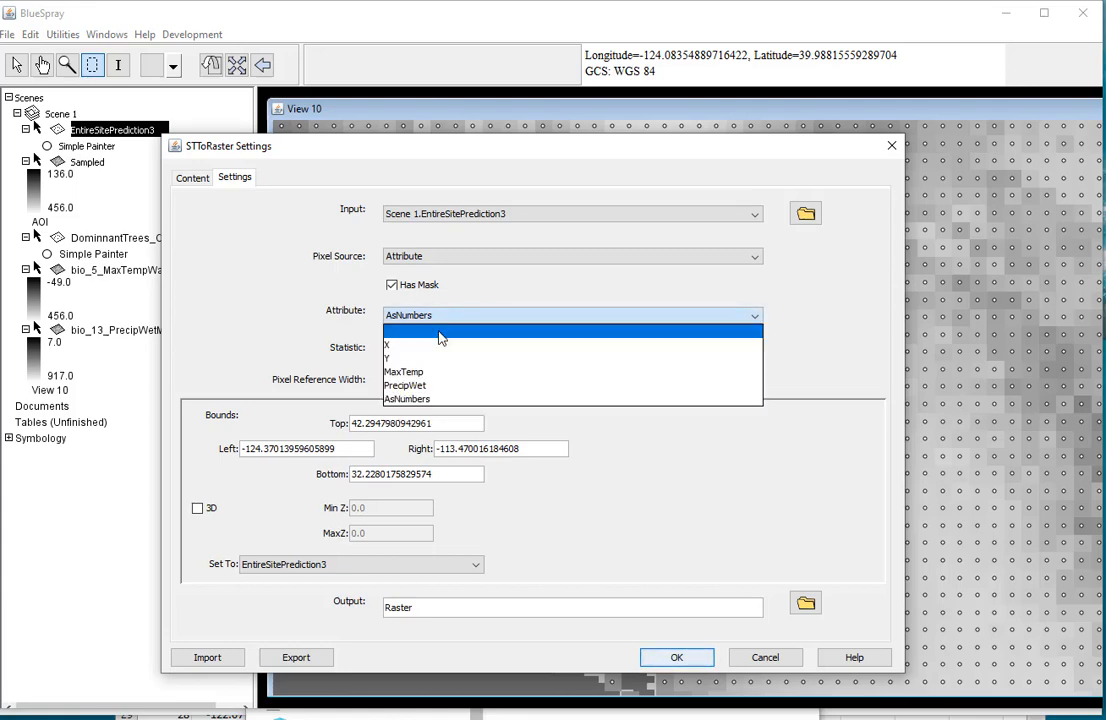
{"action": "left_click", "coordinate": [433, 400]}
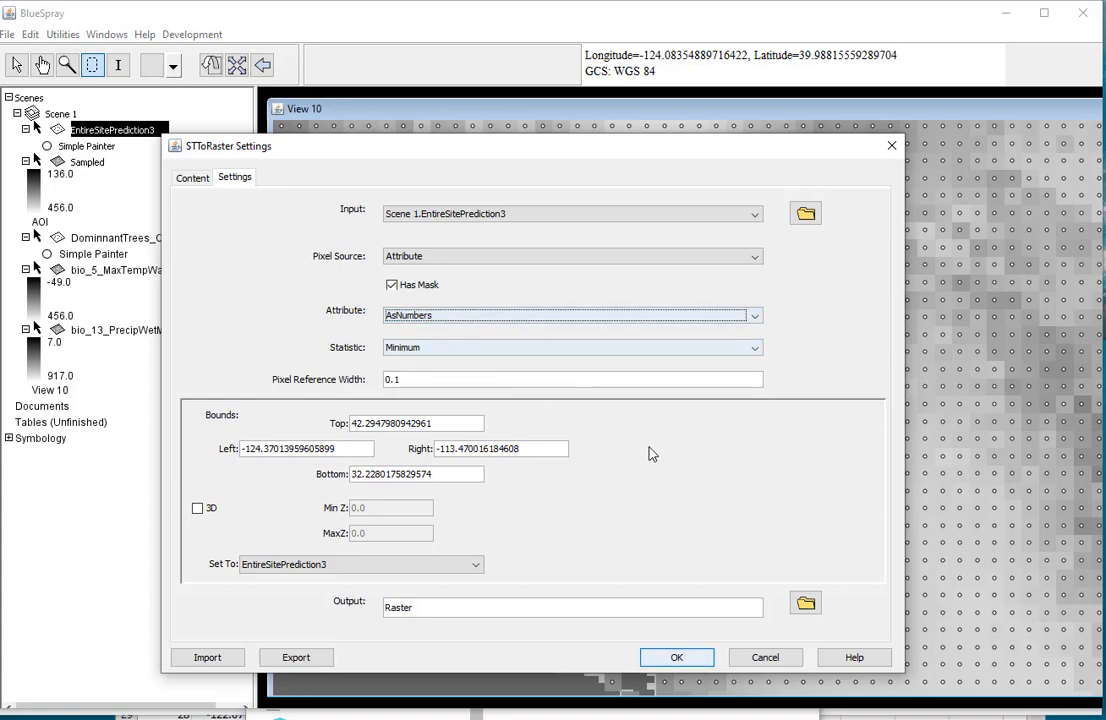
{"action": "left_click", "coordinate": [651, 657]}
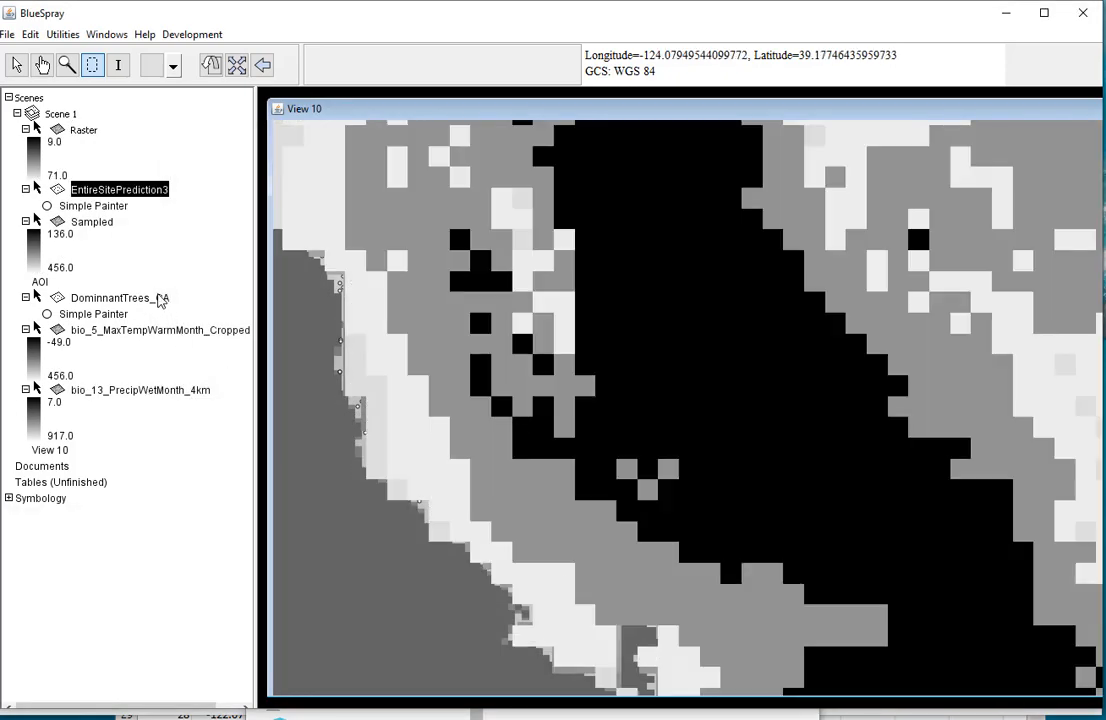
- Examine the predicted species raster over the entire study area, and review the operations available for the Raster layer
{"action": "scroll", "coordinate": [725, 413], "scroll_direction": "up", "scroll_amount": 2}
{"action": "scroll", "coordinate": [725, 413], "scroll_direction": "down", "scroll_amount": 3}
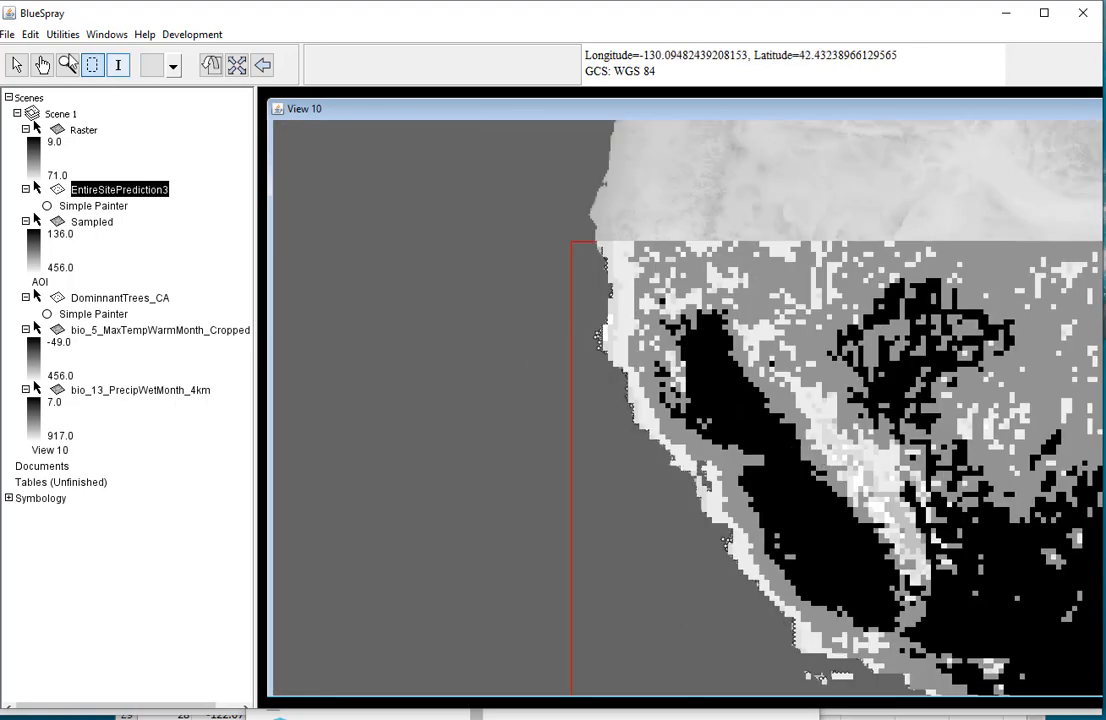
{"action": "left_click", "coordinate": [41, 65]}
{"action": "left_click_drag", "start_coordinate": [880, 428], "coordinate": [627, 343]}
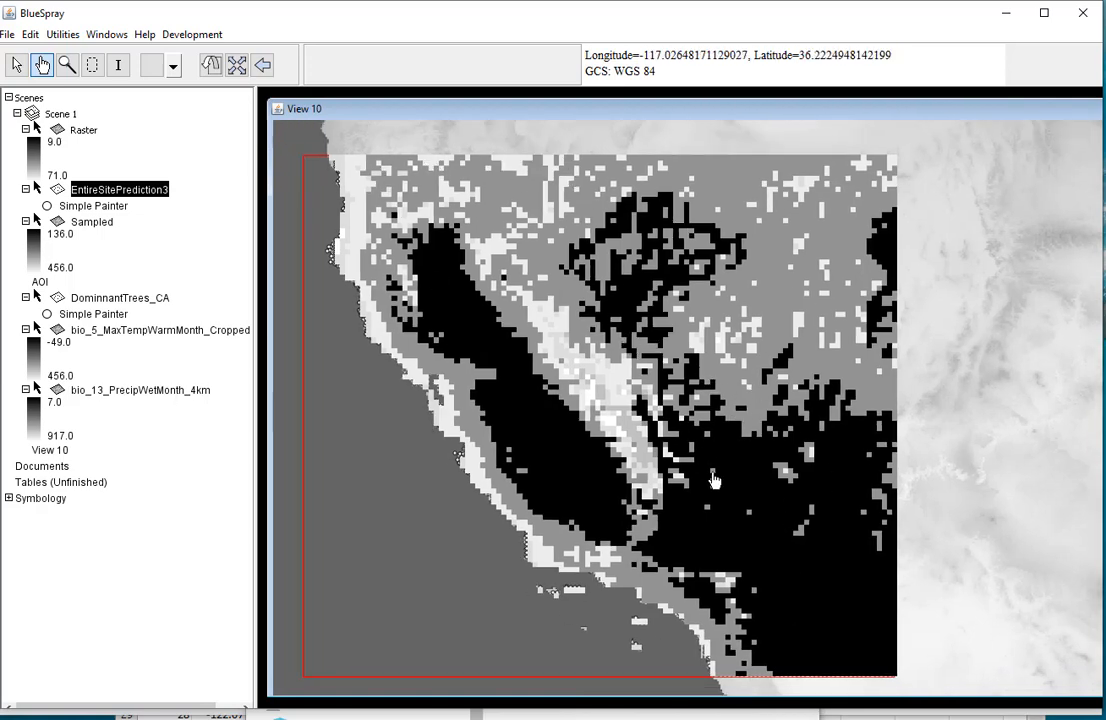
{"action": "left_click", "coordinate": [62, 113]}
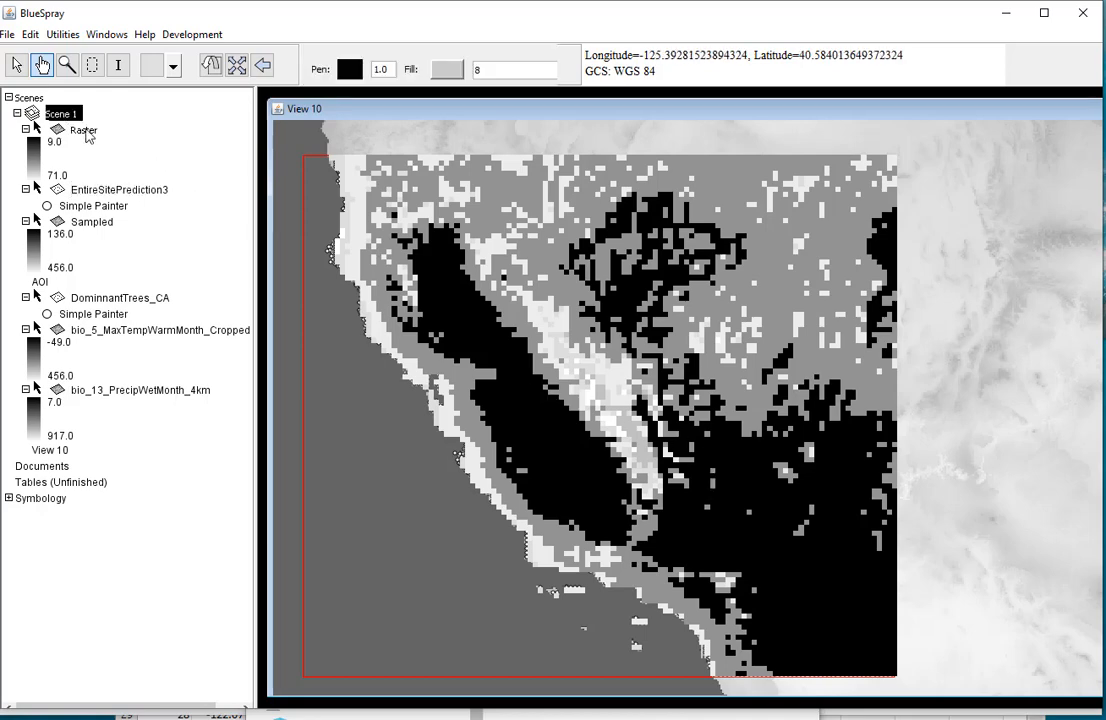
{"action": "right_click", "coordinate": [85, 130]}
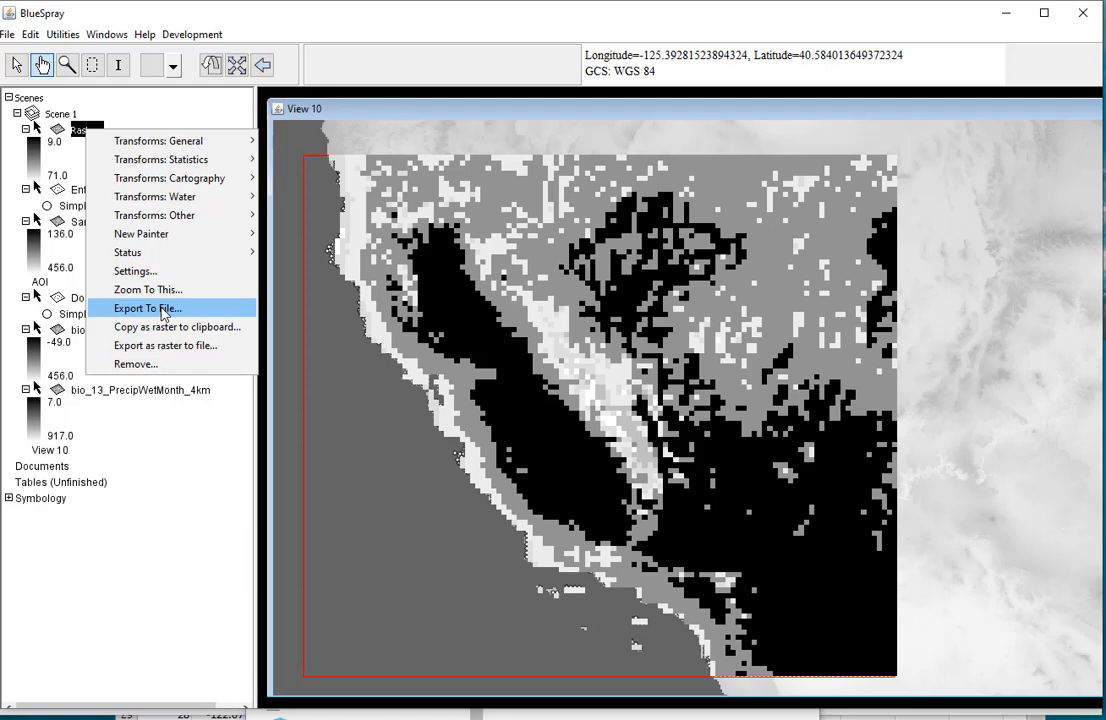
{"action": "left_click", "coordinate": [659, 352]}
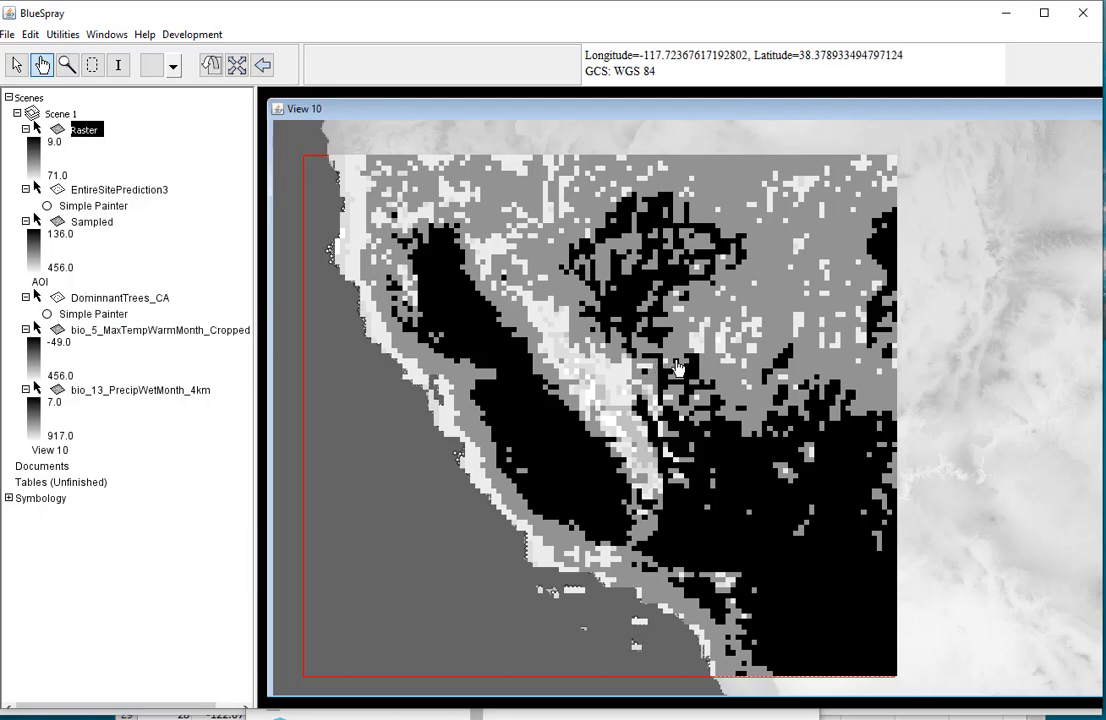